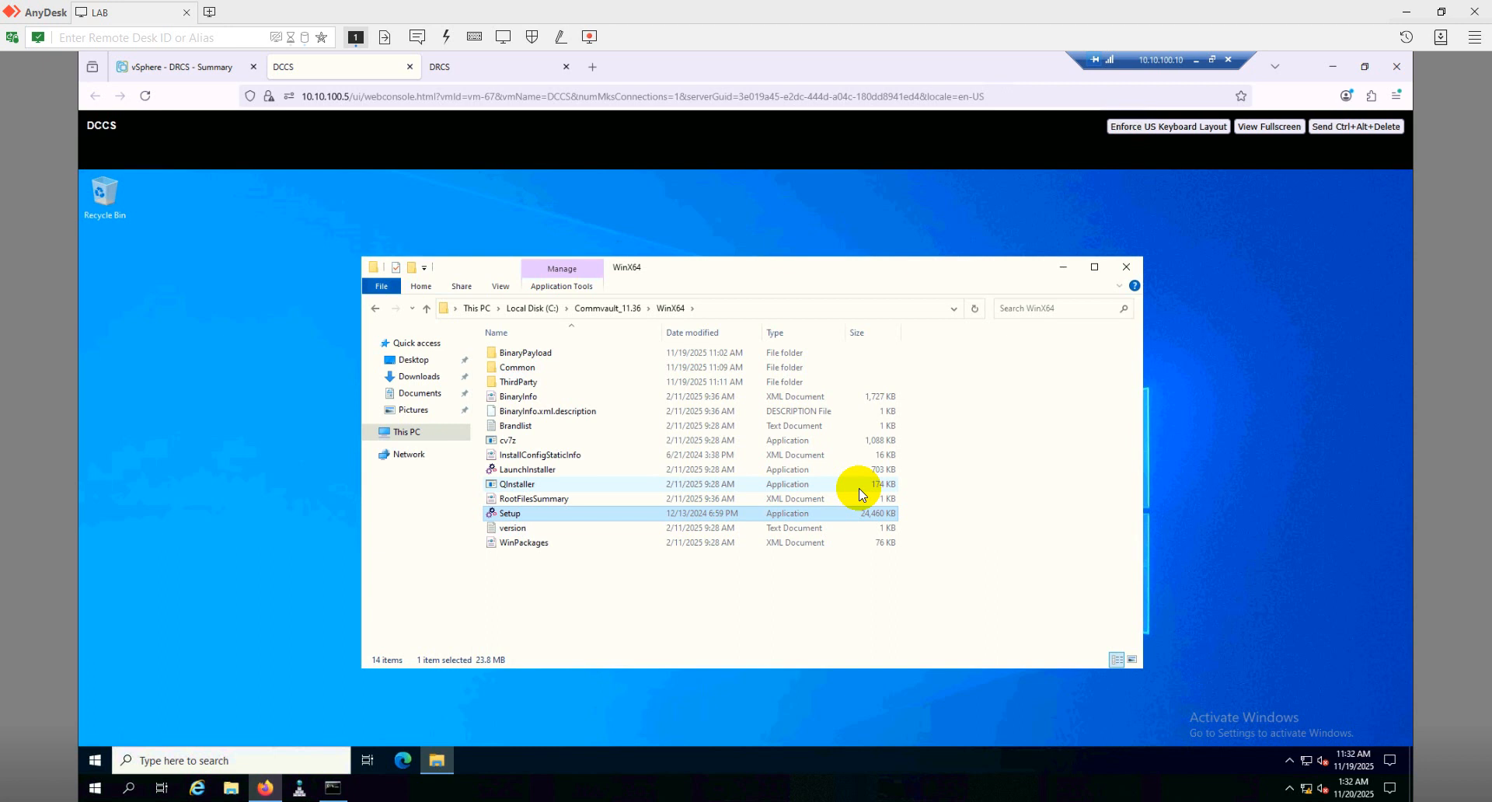
Launch Commvault setup in English, accept the license, and choose local install with Advanced selection
{"action": "right_click", "coordinate": [519, 513]}
{"action": "left_click", "coordinate": [548, 519]}
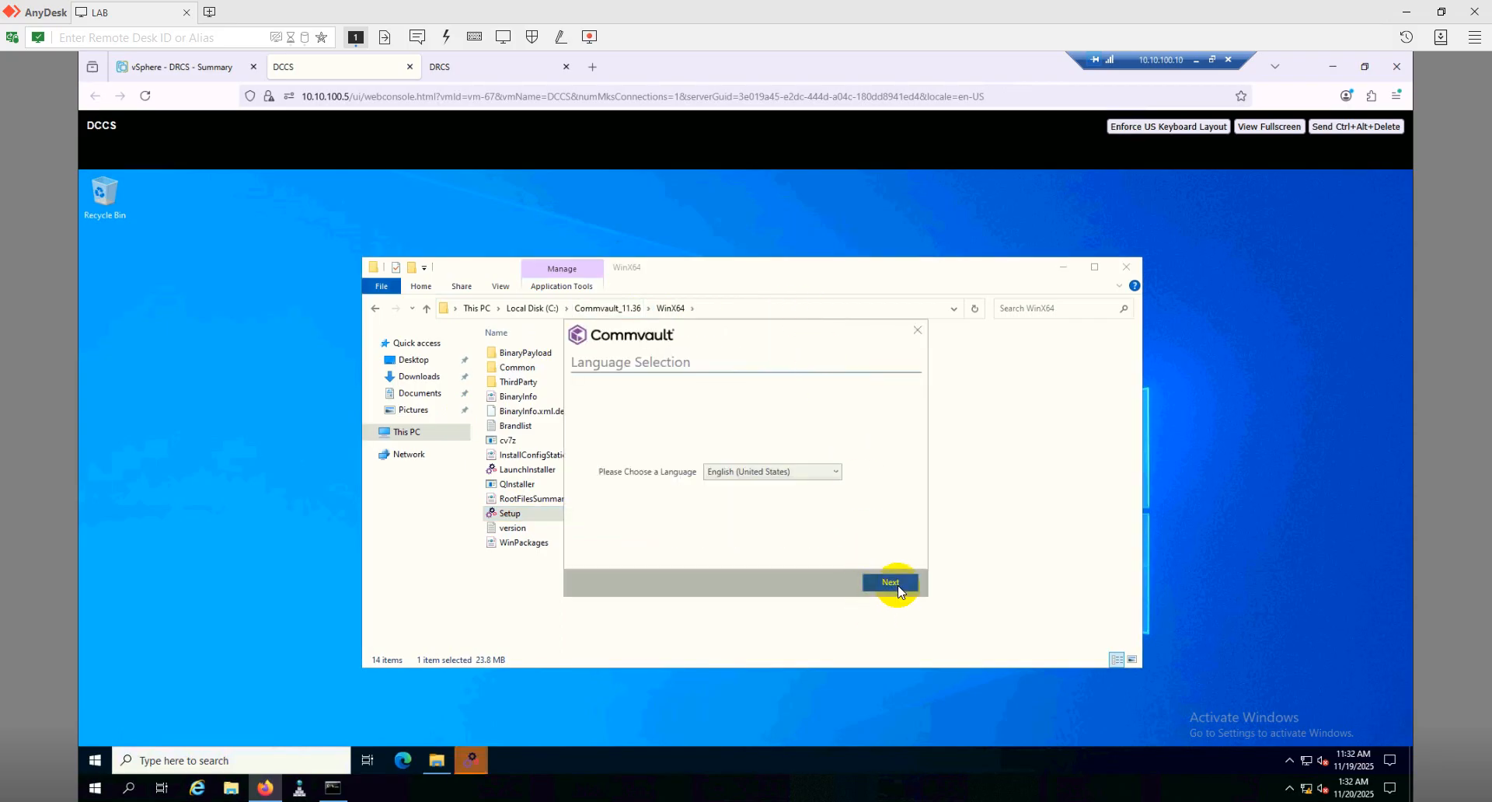
{"action": "left_click", "coordinate": [897, 584]}
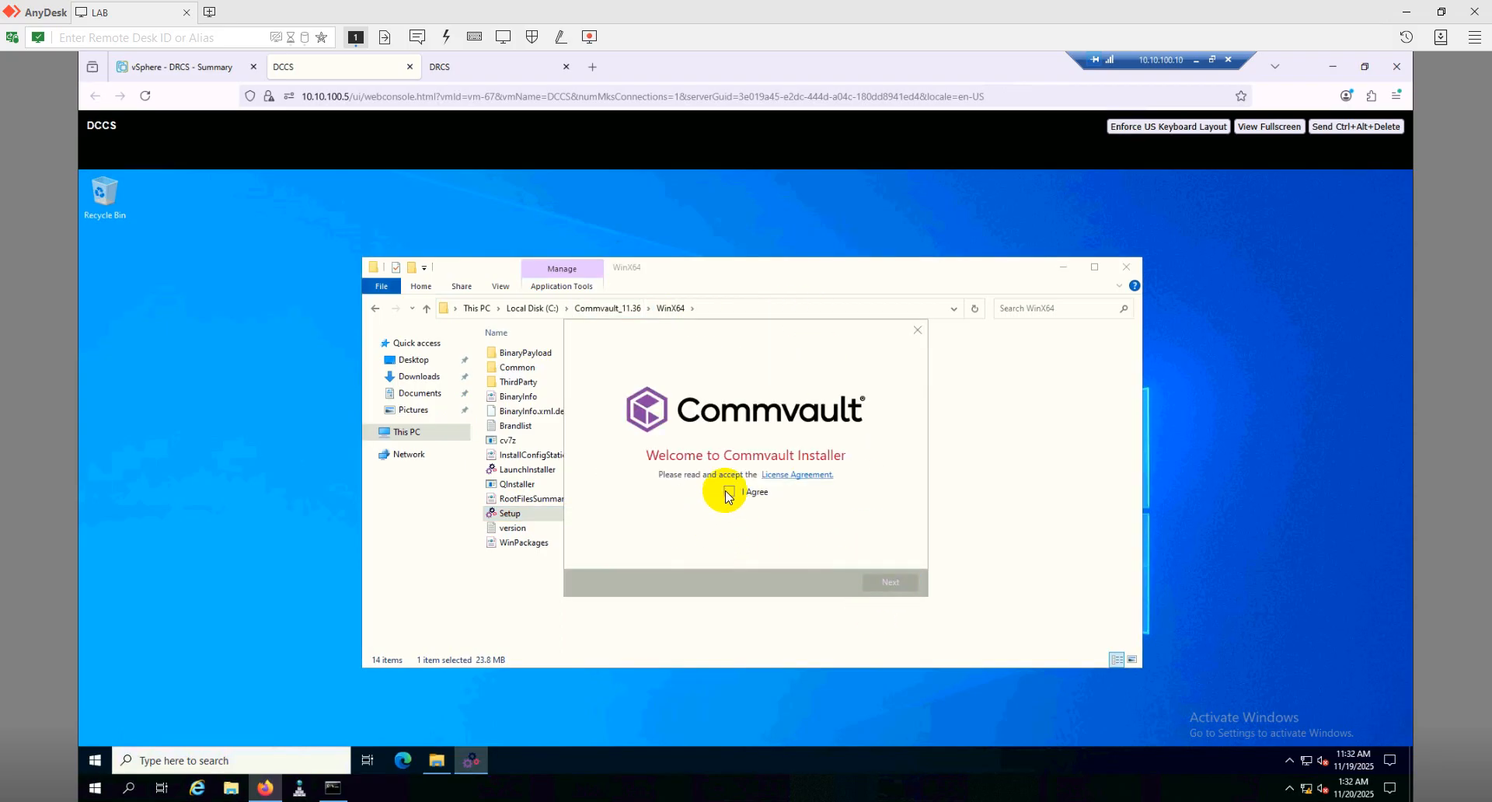
{"action": "left_click", "coordinate": [729, 492]}
{"action": "left_click", "coordinate": [887, 585]}
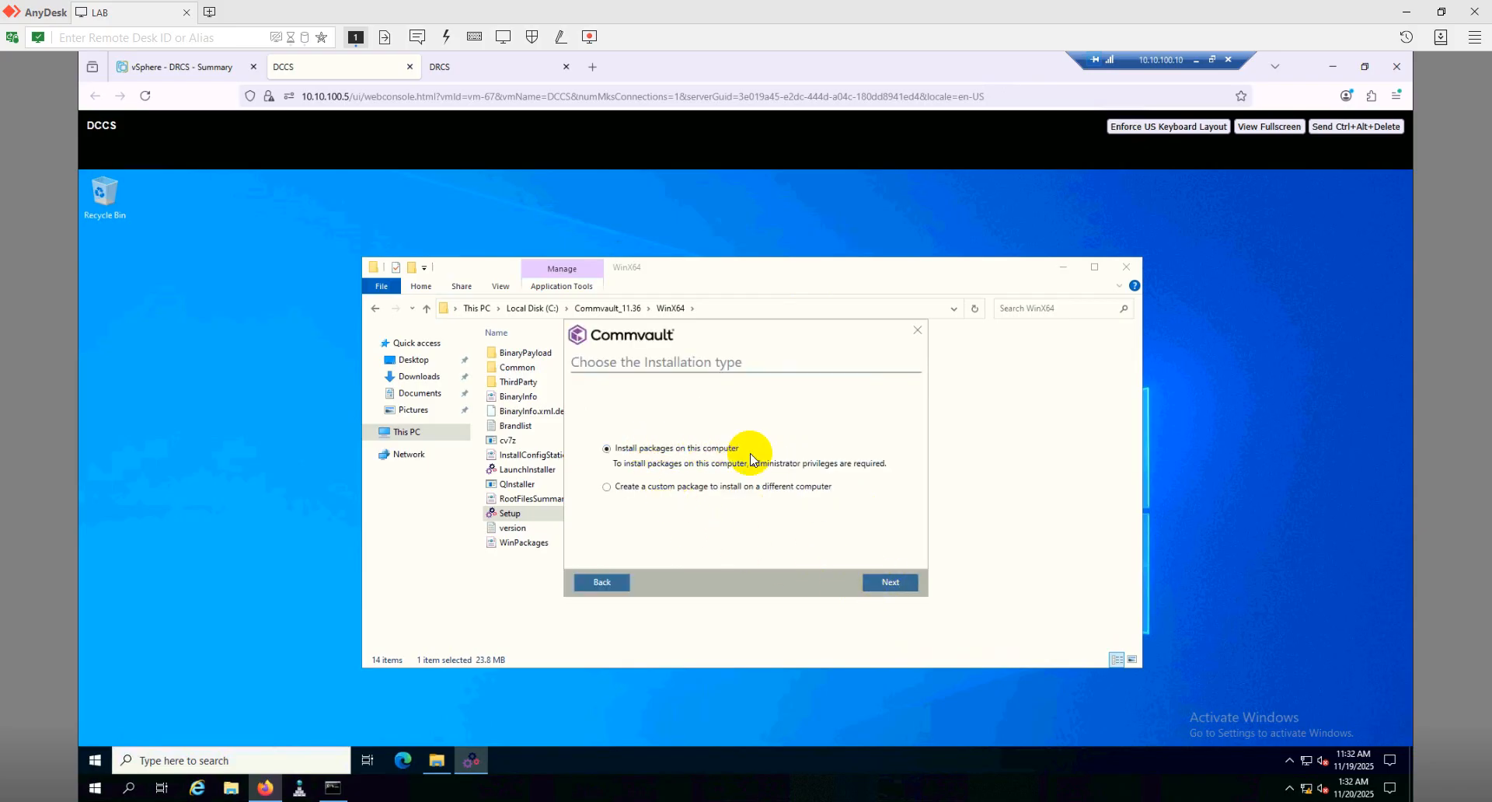
{"action": "left_click", "coordinate": [913, 585]}
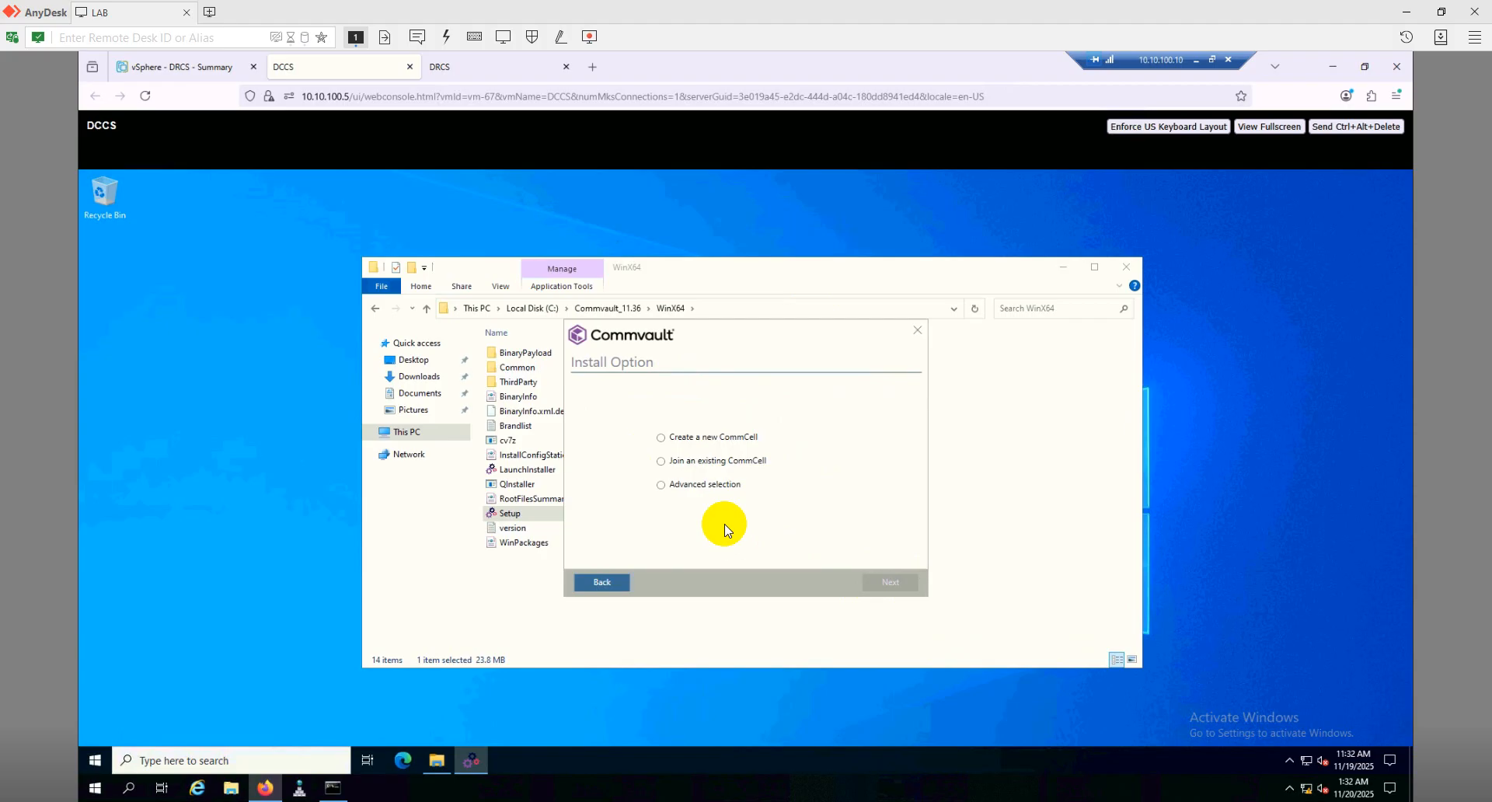
{"action": "left_click", "coordinate": [698, 487]}
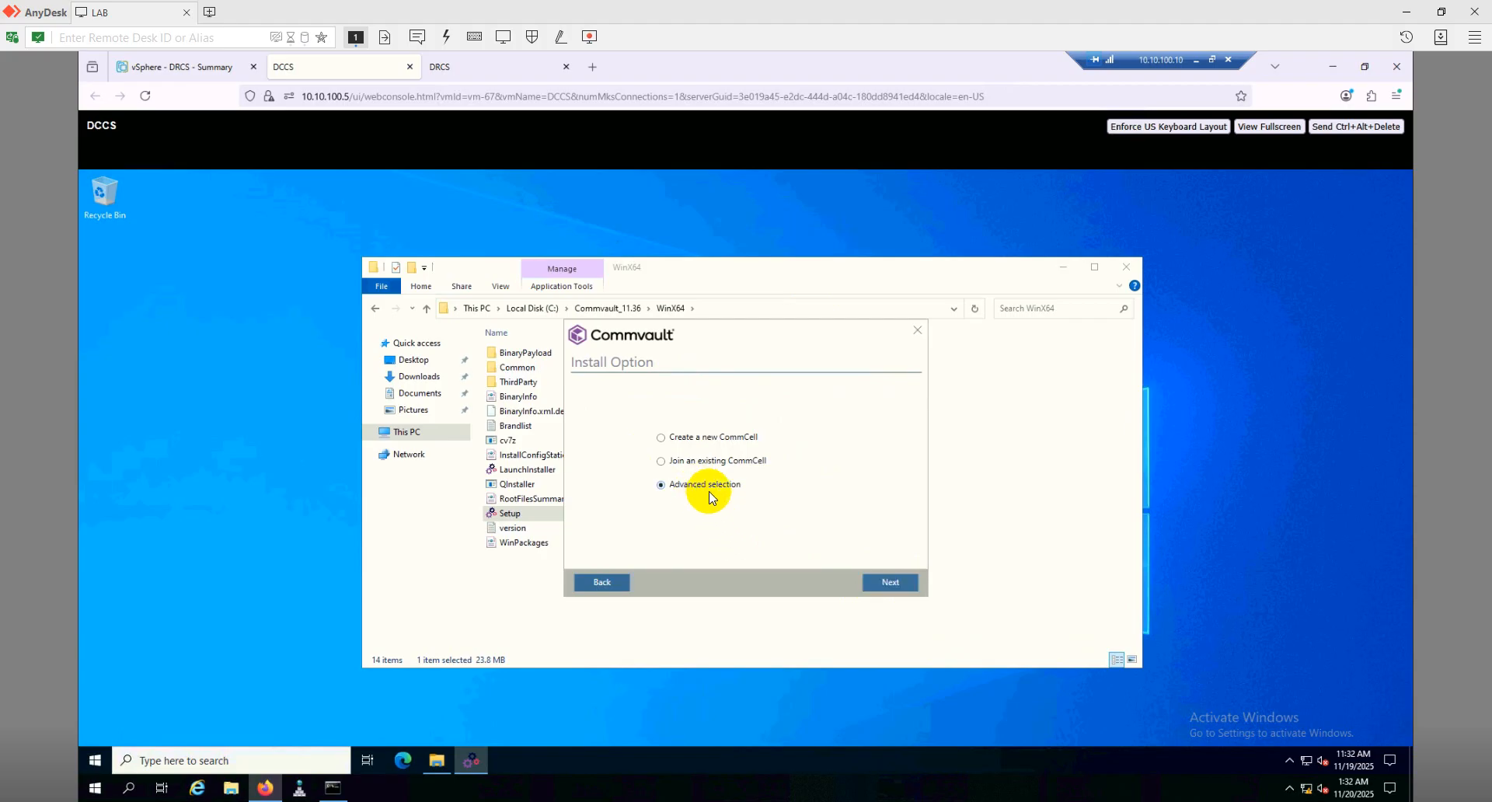
Select the CommServe and CommCell Console packages while reviewing the Windows package list
{"action": "left_click", "coordinate": [892, 584]}
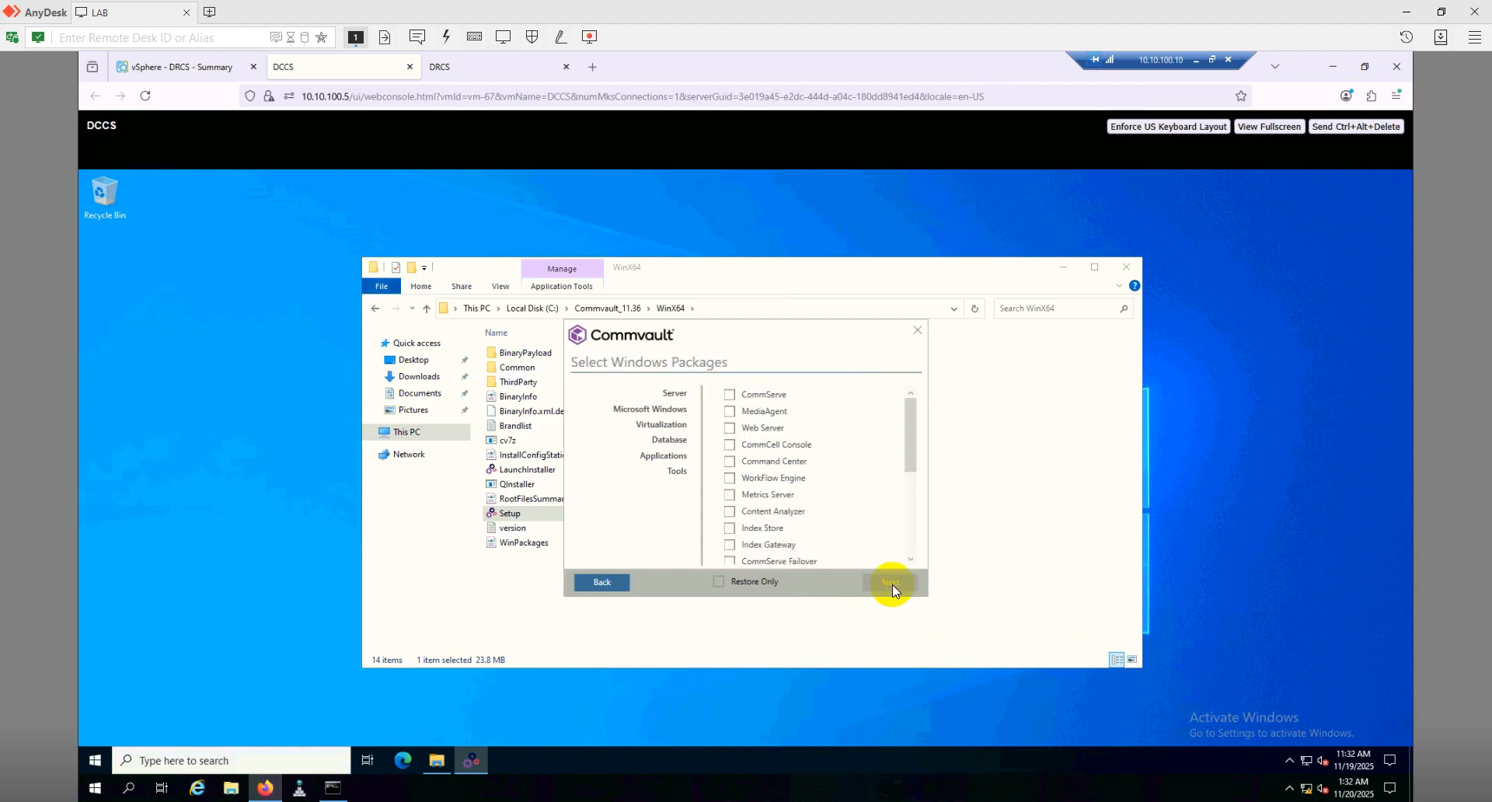
{"action": "left_click", "coordinate": [728, 397]}
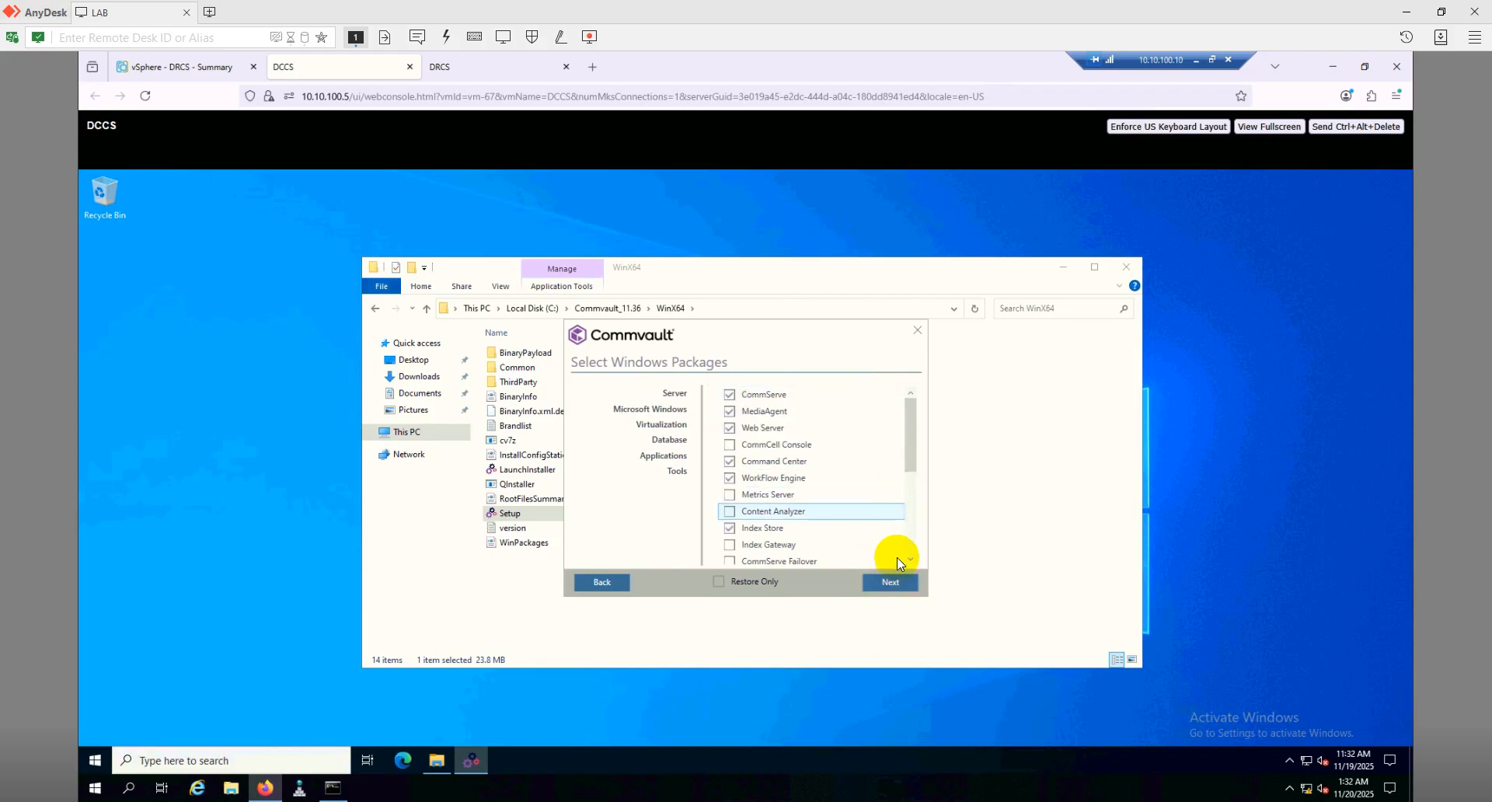
{"action": "left_click", "coordinate": [730, 444]}
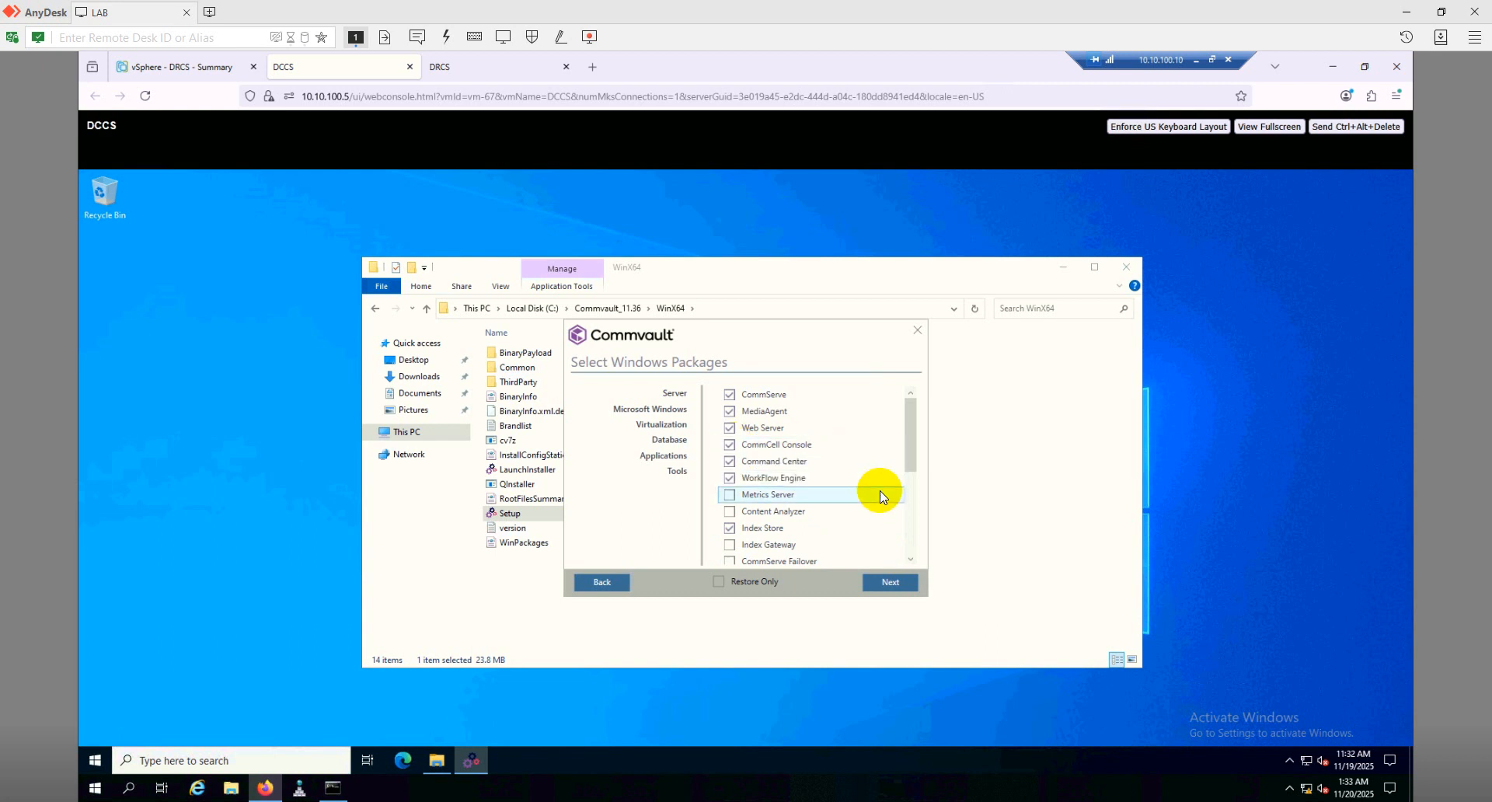
{"action": "scroll", "coordinate": [877, 490], "scroll_direction": "down", "scroll_amount": 2}
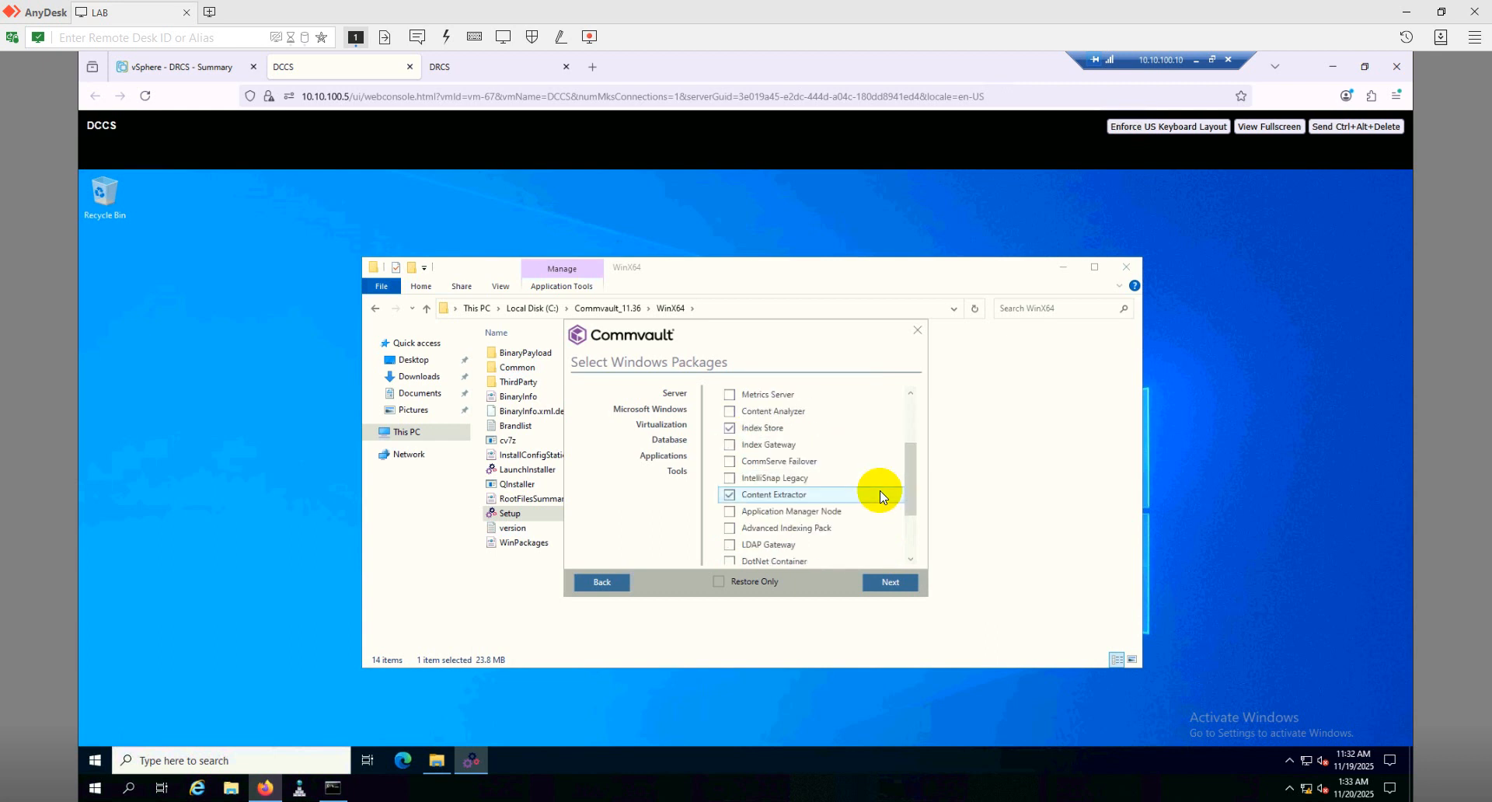
{"action": "scroll", "coordinate": [882, 497], "scroll_direction": "up", "scroll_amount": 2}
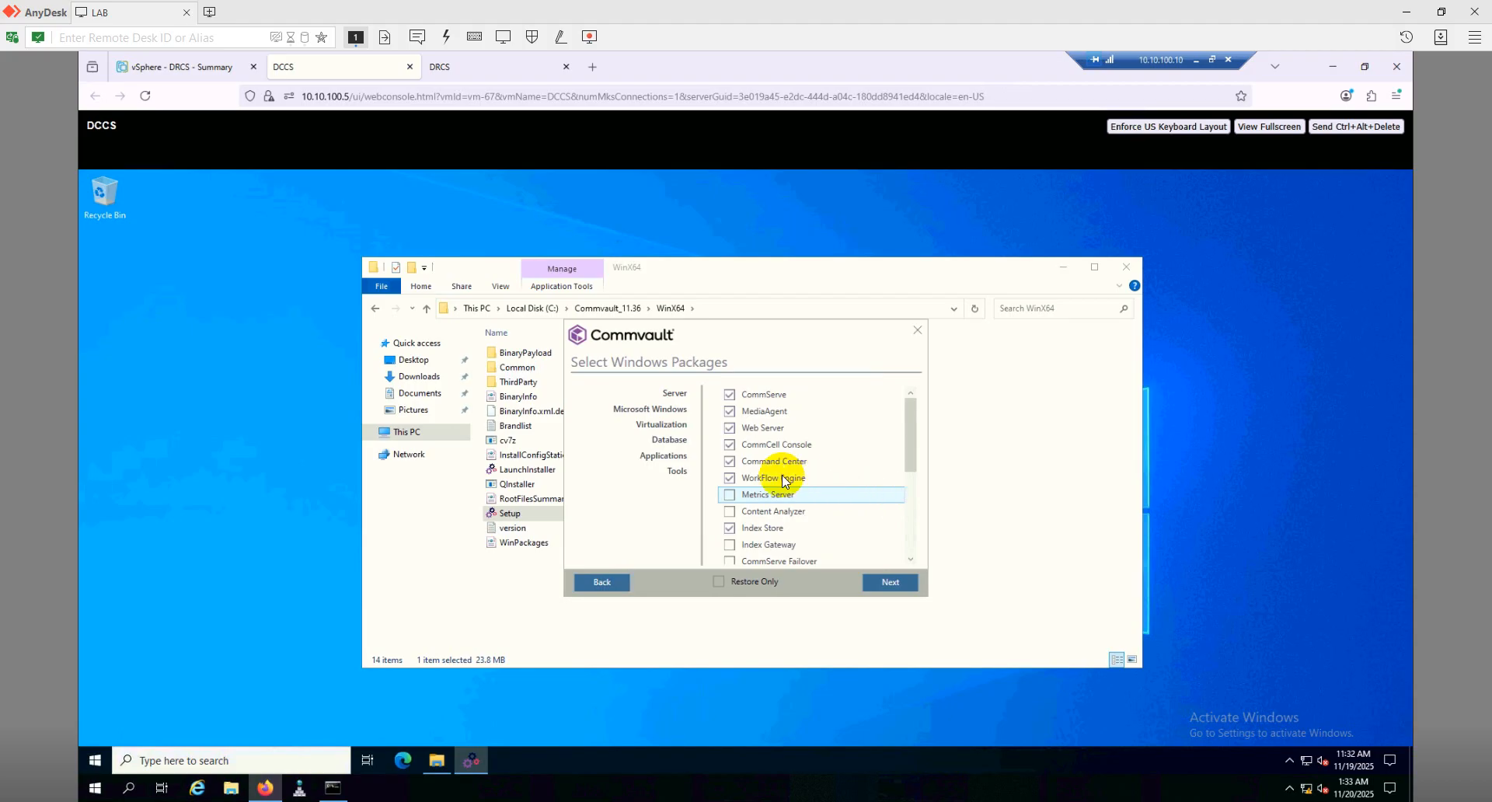
{"action": "scroll", "coordinate": [846, 494], "scroll_direction": "down", "scroll_amount": 3}
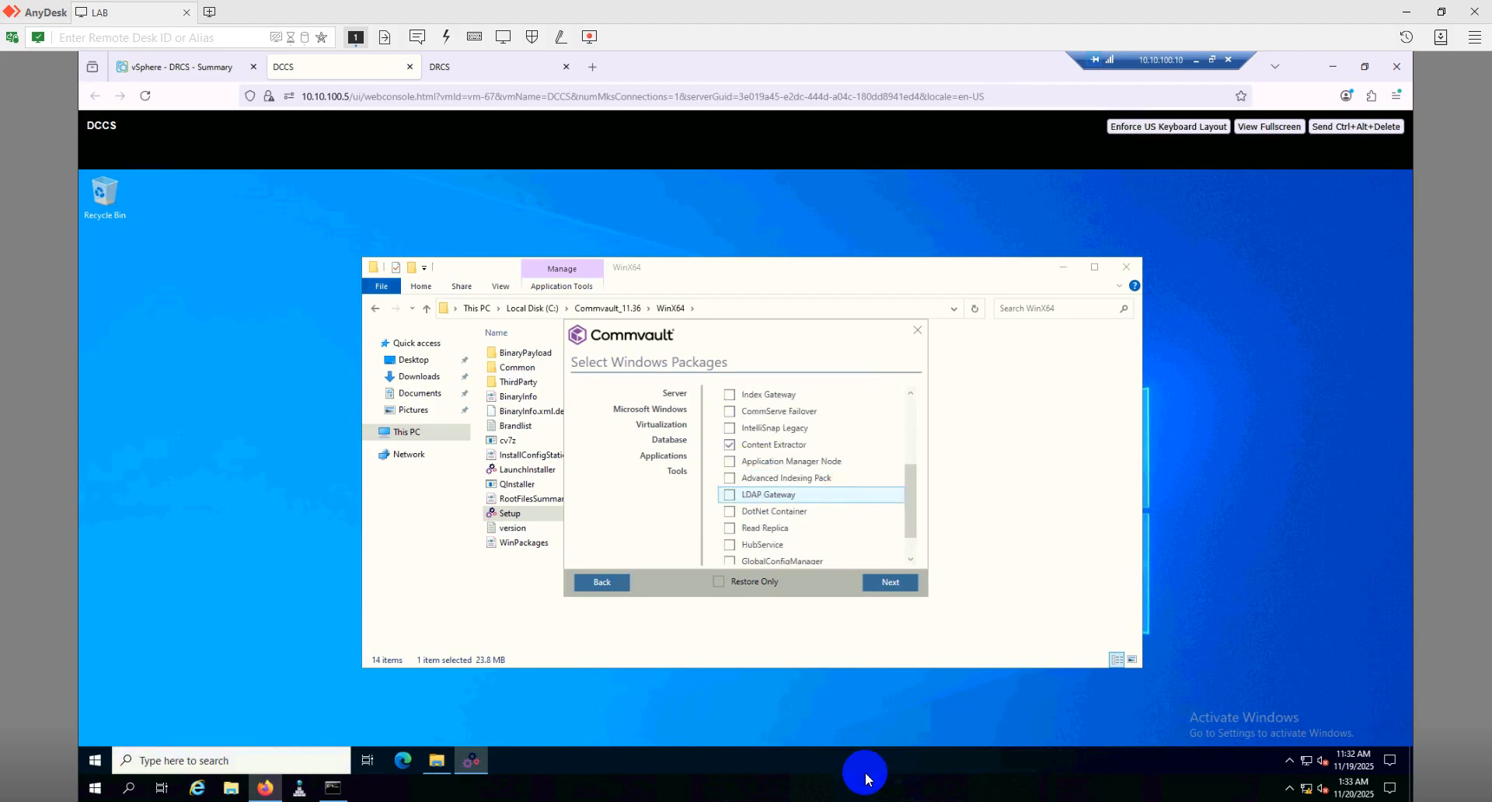
{"action": "scroll", "coordinate": [800, 490], "scroll_direction": "up", "scroll_amount": 2}
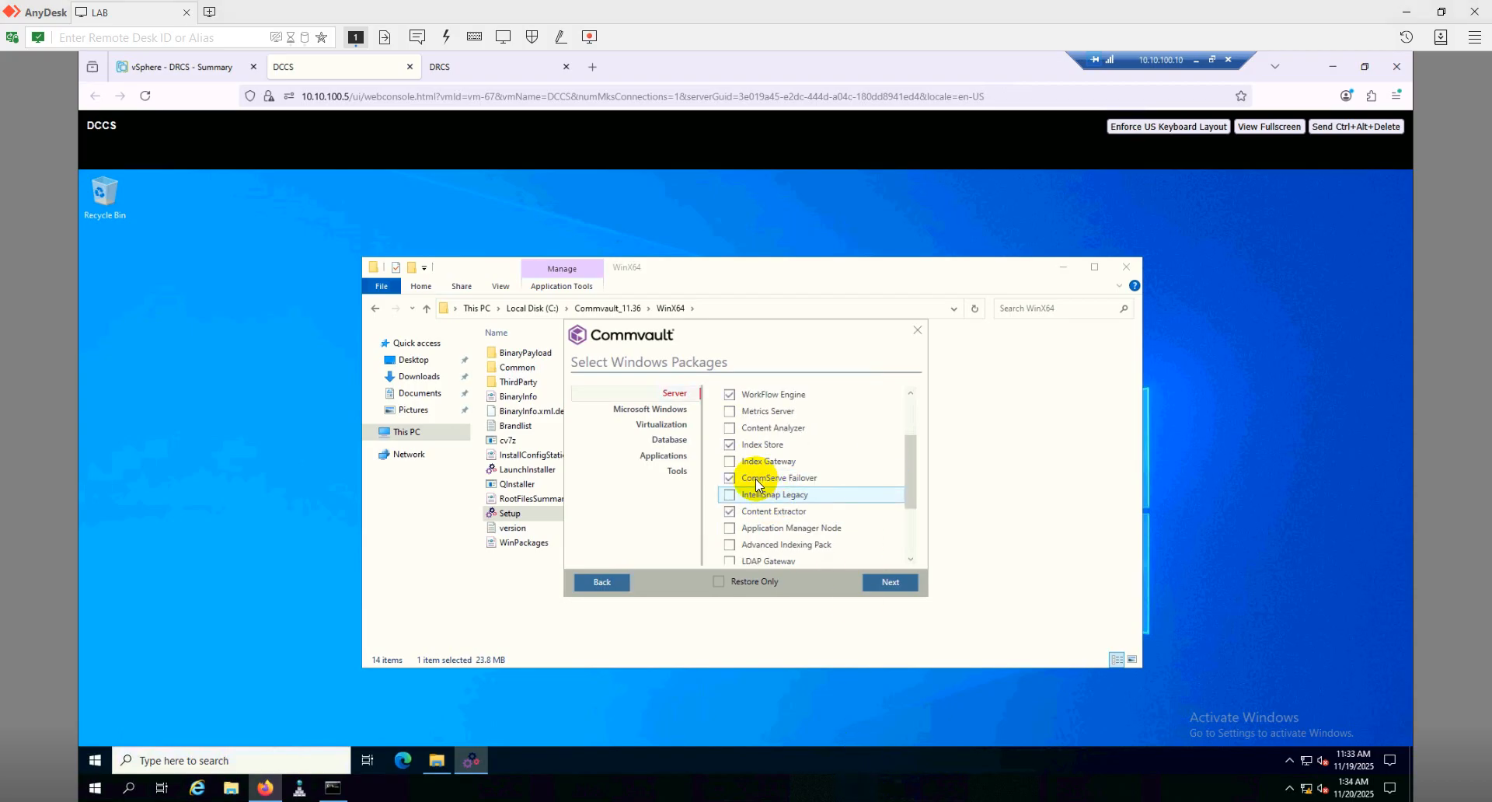
{"action": "mouse_move", "coordinate": [755, 480]}
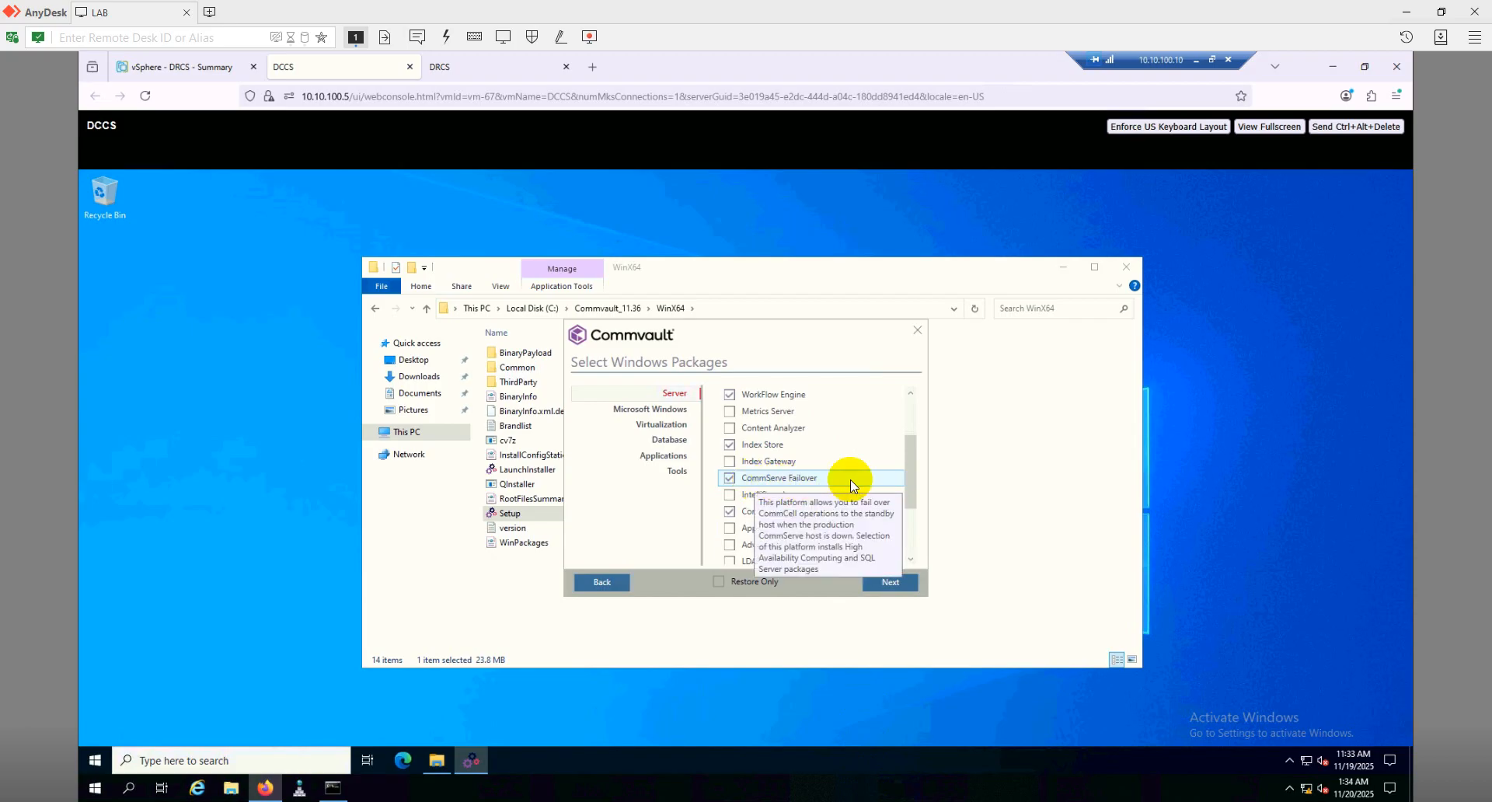
{"action": "scroll", "coordinate": [799, 480], "scroll_direction": "up", "scroll_amount": 2}
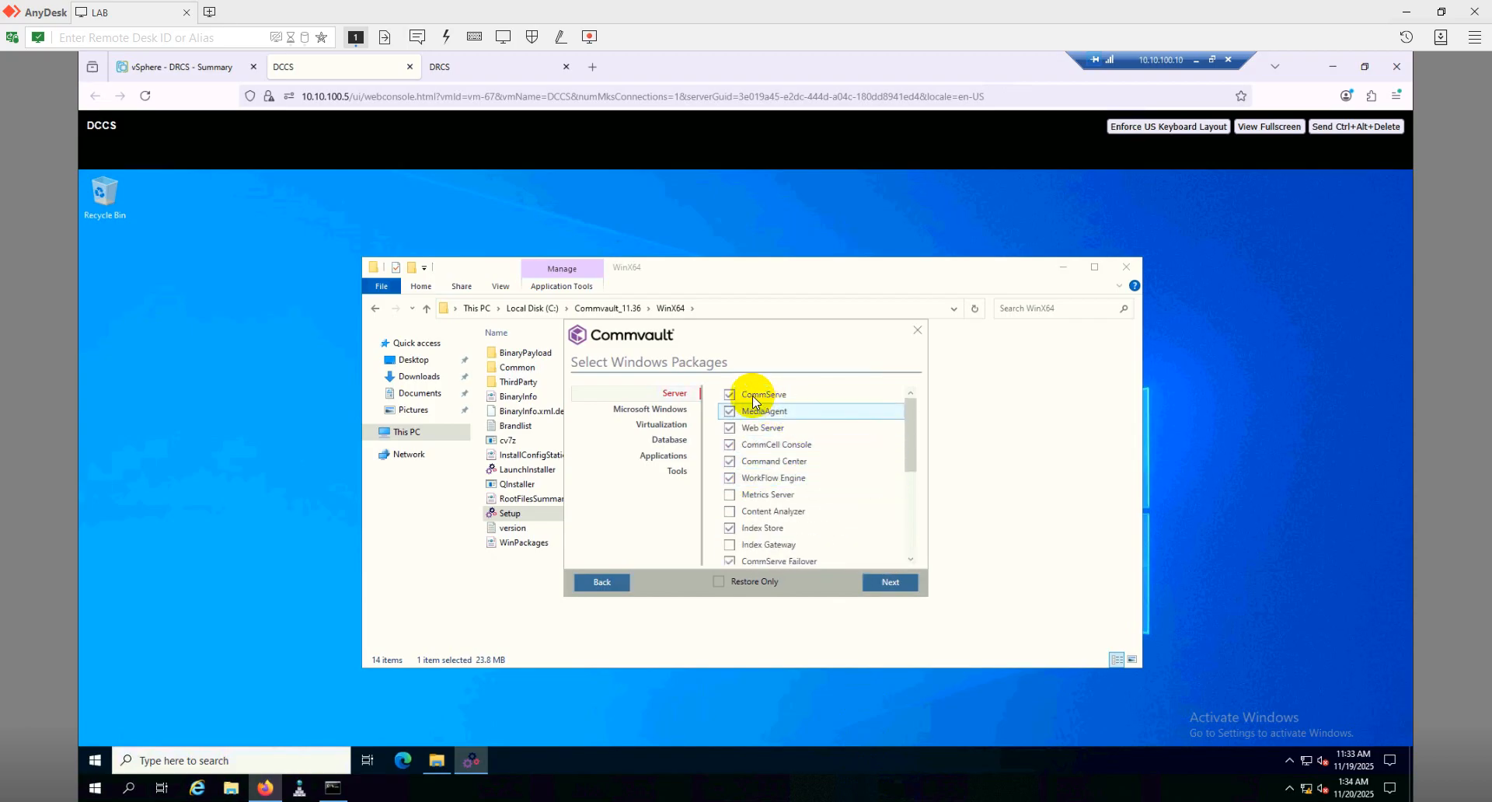
{"action": "mouse_move", "coordinate": [757, 394]}
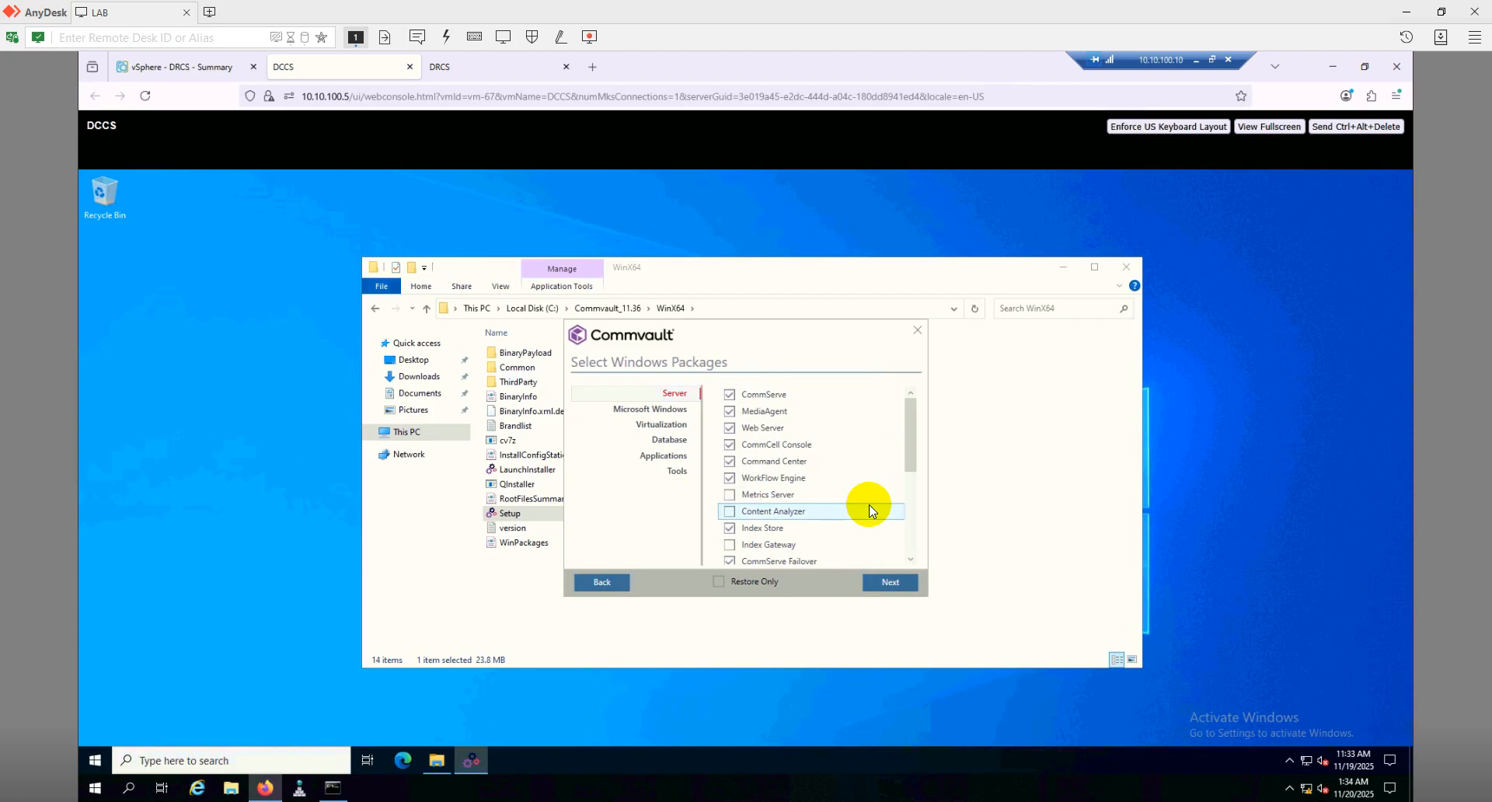
{"action": "scroll", "coordinate": [859, 499], "scroll_direction": "down", "scroll_amount": 2}
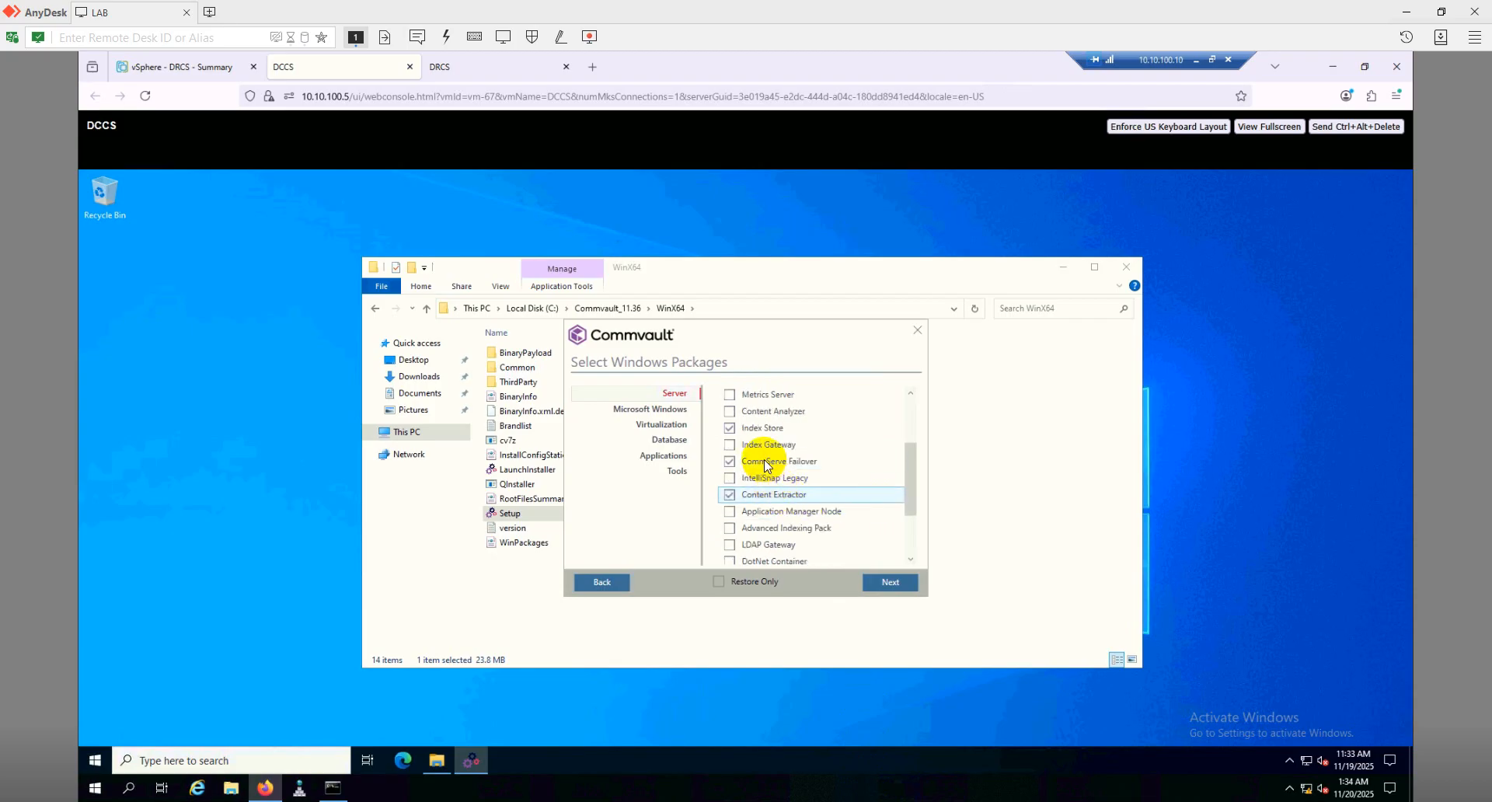
{"action": "mouse_move", "coordinate": [796, 465]}
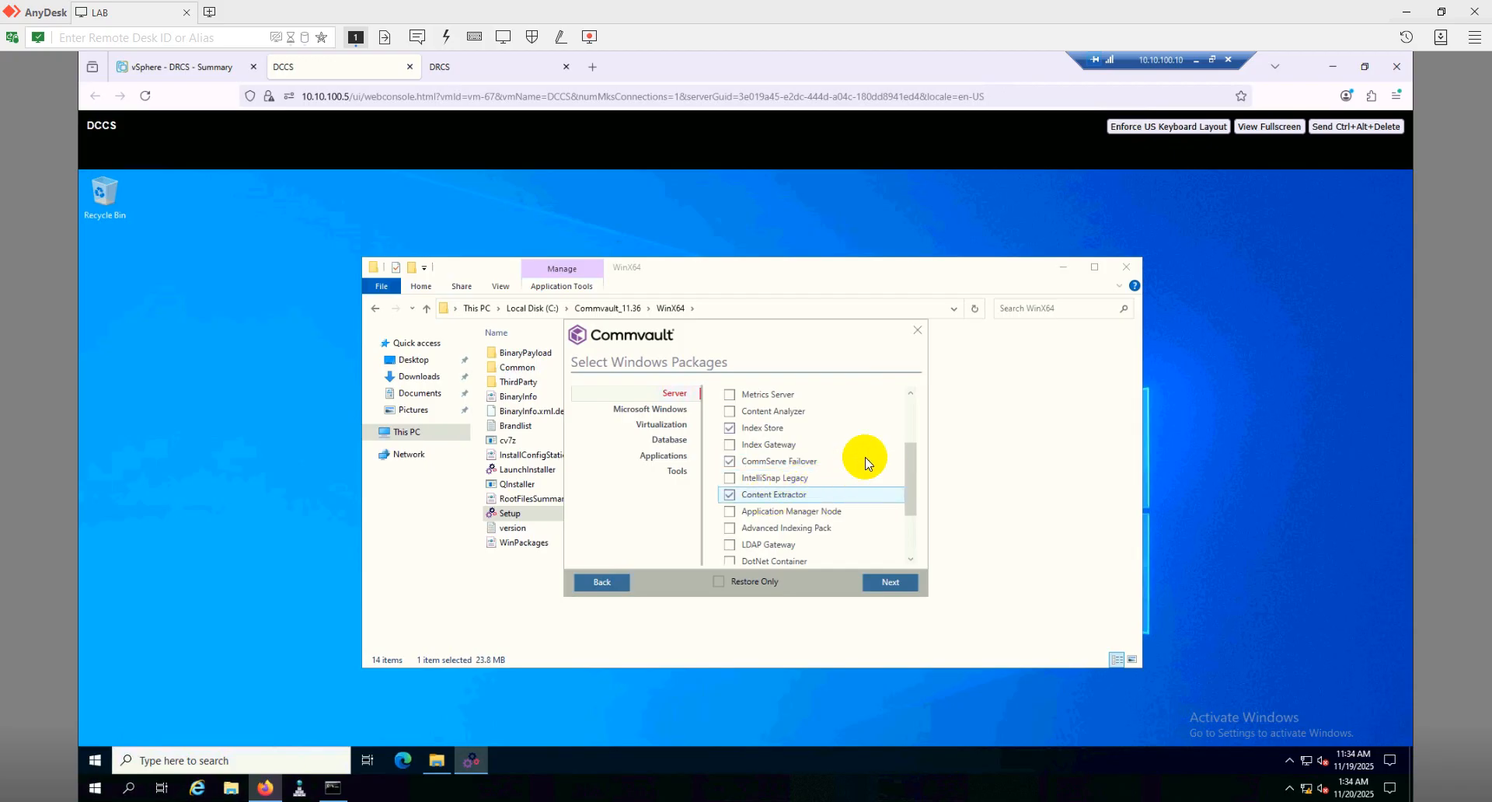
{"action": "scroll", "coordinate": [873, 441], "scroll_direction": "up", "scroll_amount": 2}
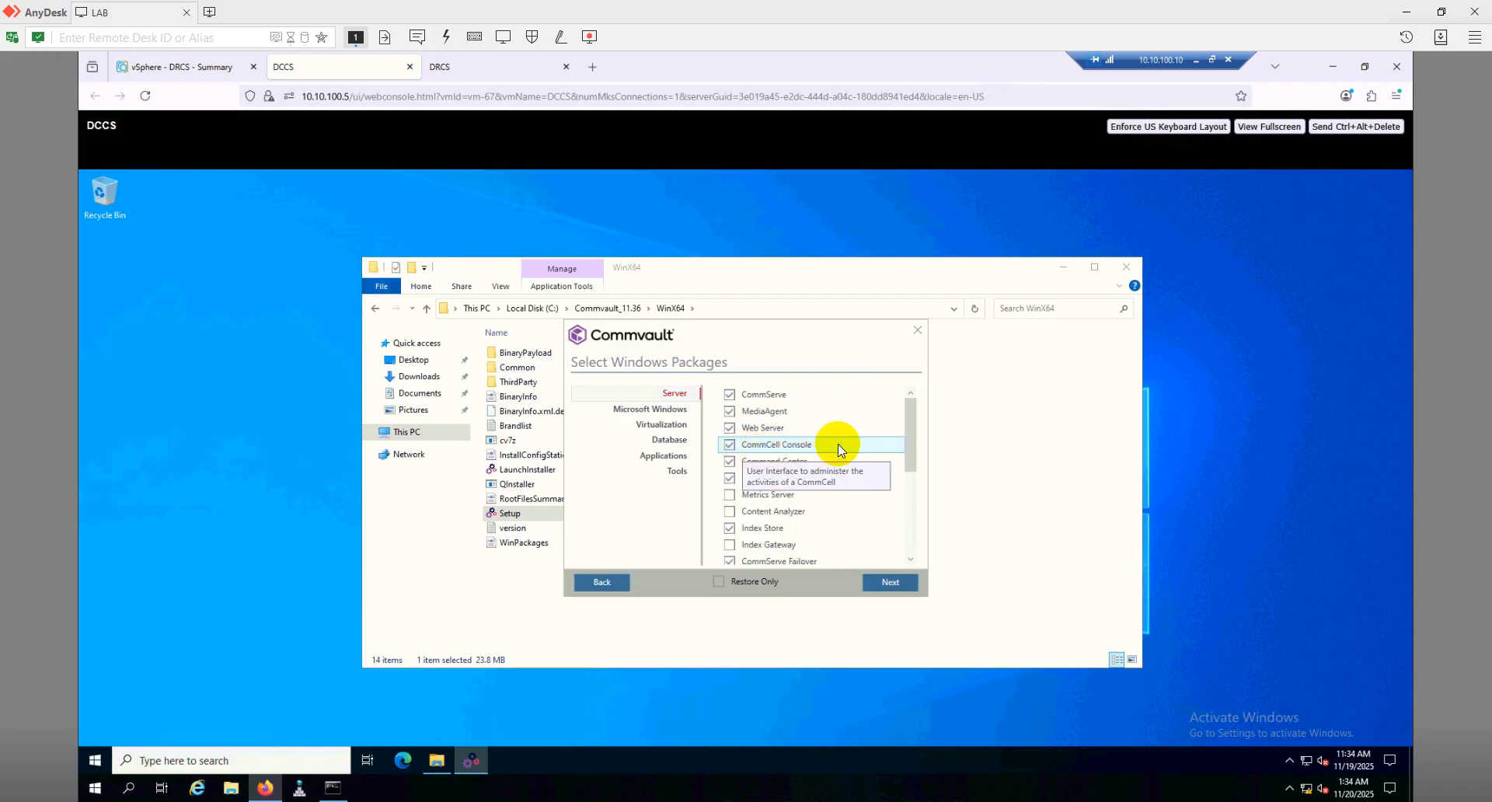
{"action": "scroll", "coordinate": [901, 487], "scroll_direction": "down", "scroll_amount": 3}
{"action": "scroll", "coordinate": [902, 487], "scroll_direction": "down", "scroll_amount": 1}
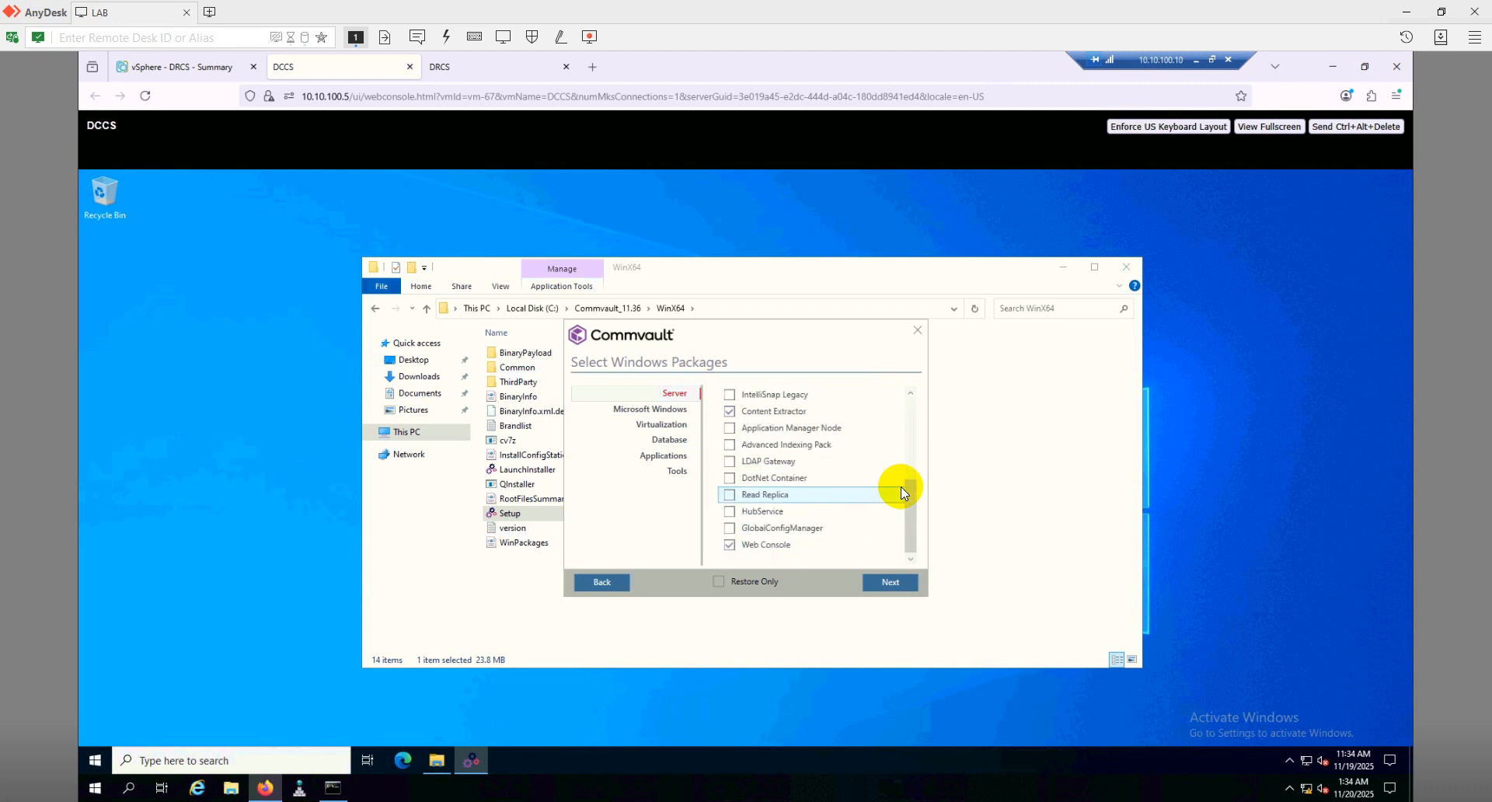
Add the Web Console package and confirm the package selection
{"action": "left_click", "coordinate": [774, 544]}
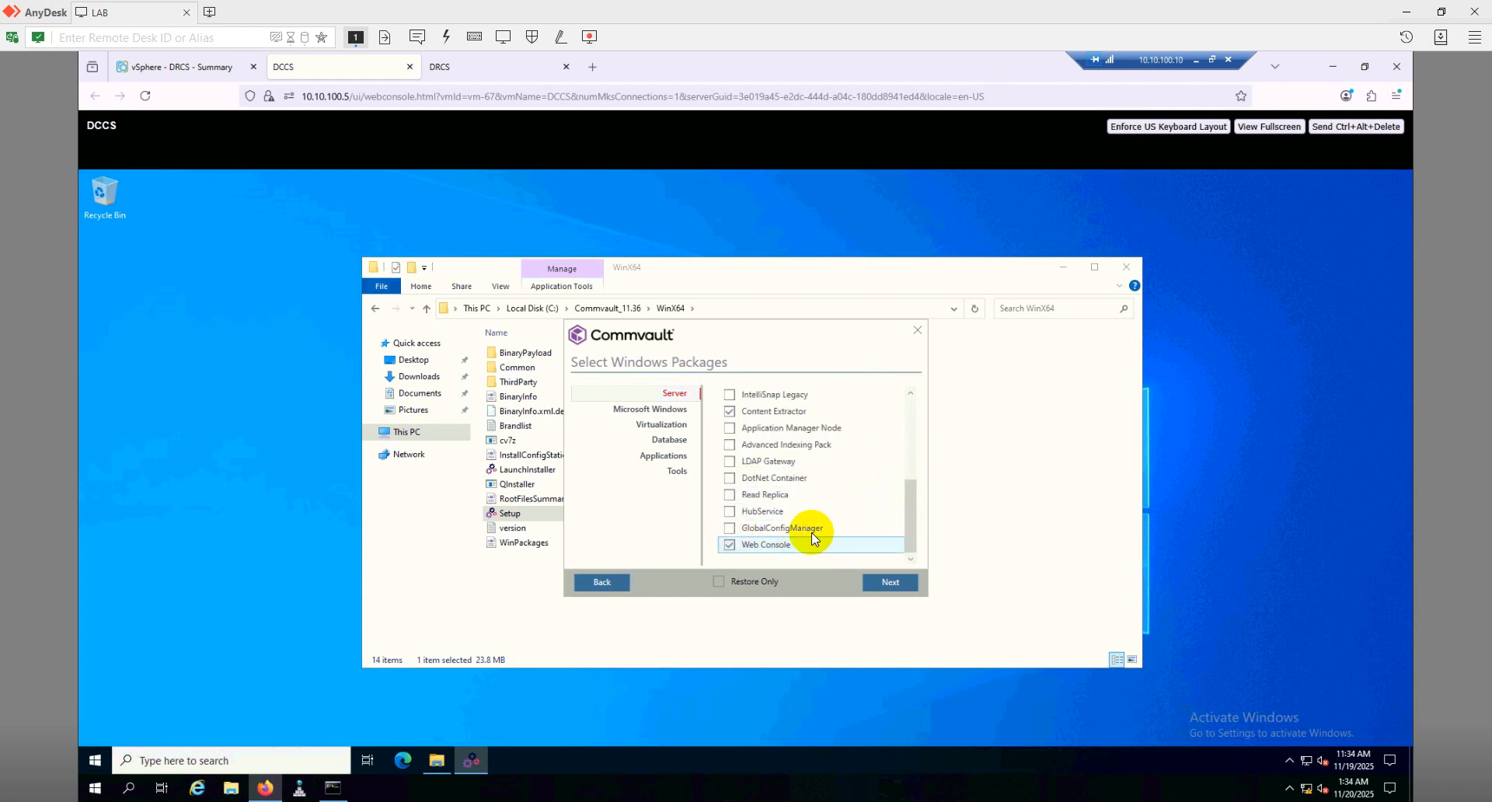
{"action": "scroll", "coordinate": [888, 503], "scroll_direction": "up", "scroll_amount": 1}
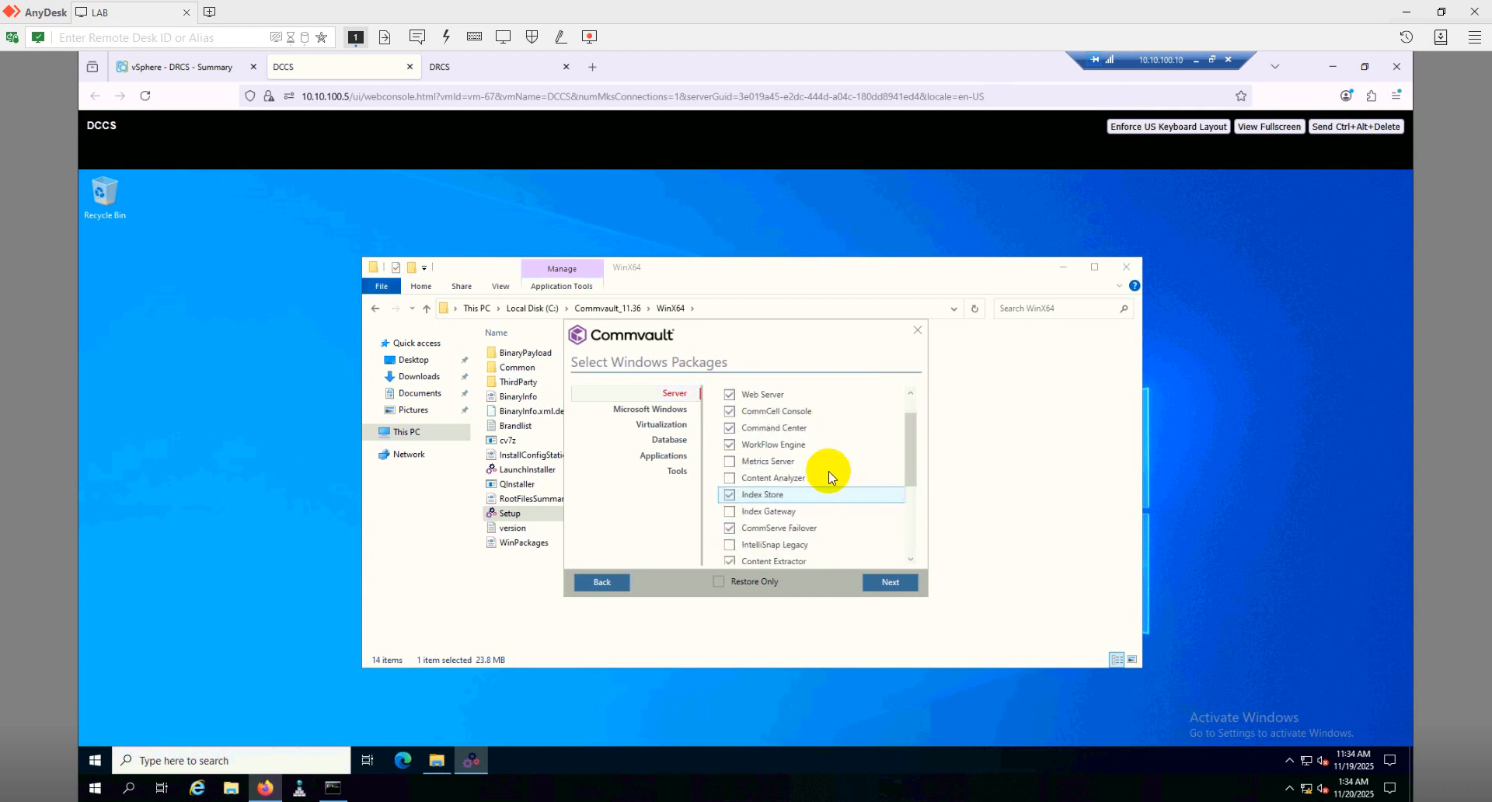
{"action": "scroll", "coordinate": [912, 470], "scroll_direction": "up", "scroll_amount": 2}
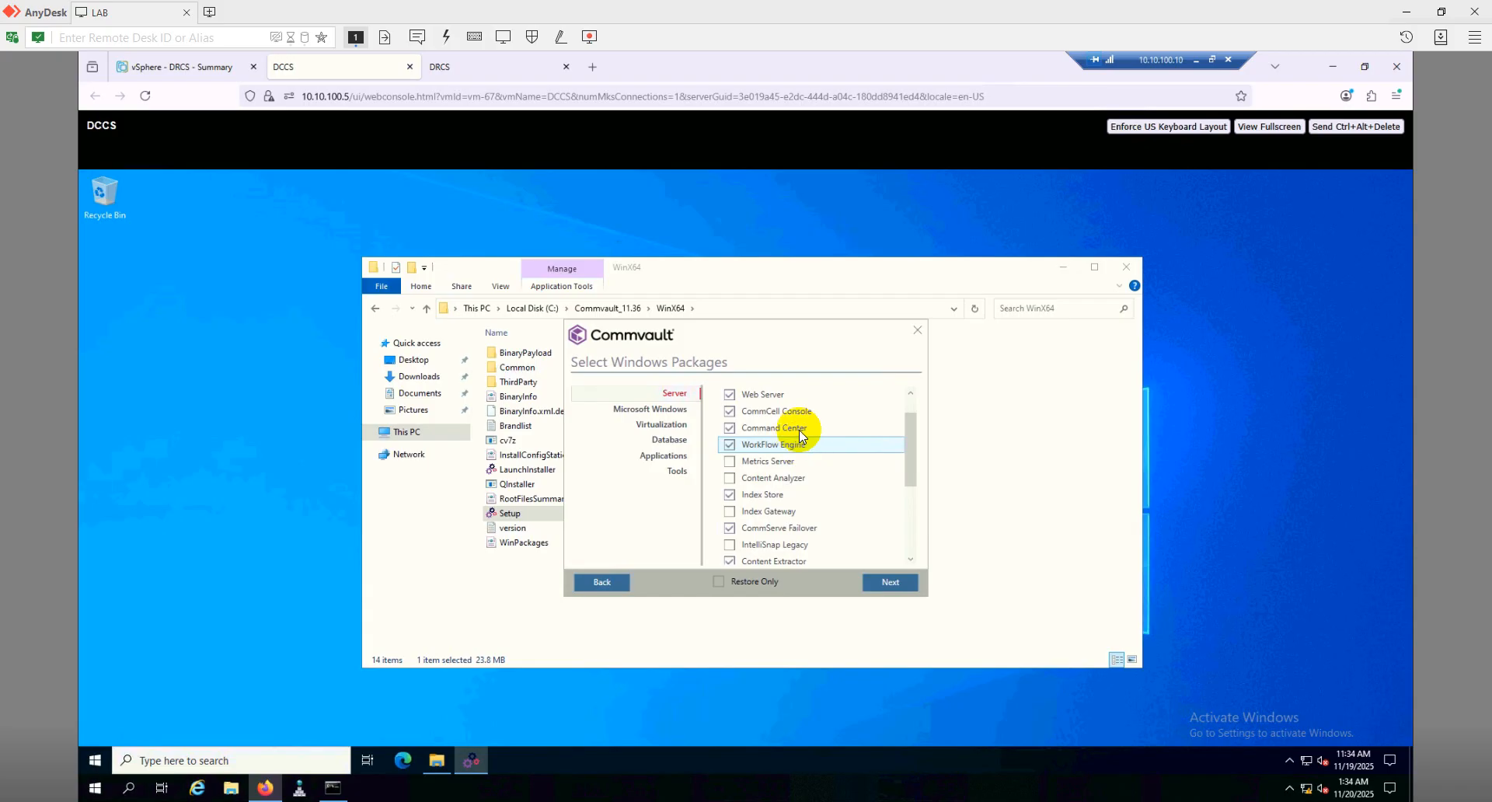
{"action": "scroll", "coordinate": [872, 532], "scroll_direction": "down", "scroll_amount": 3}
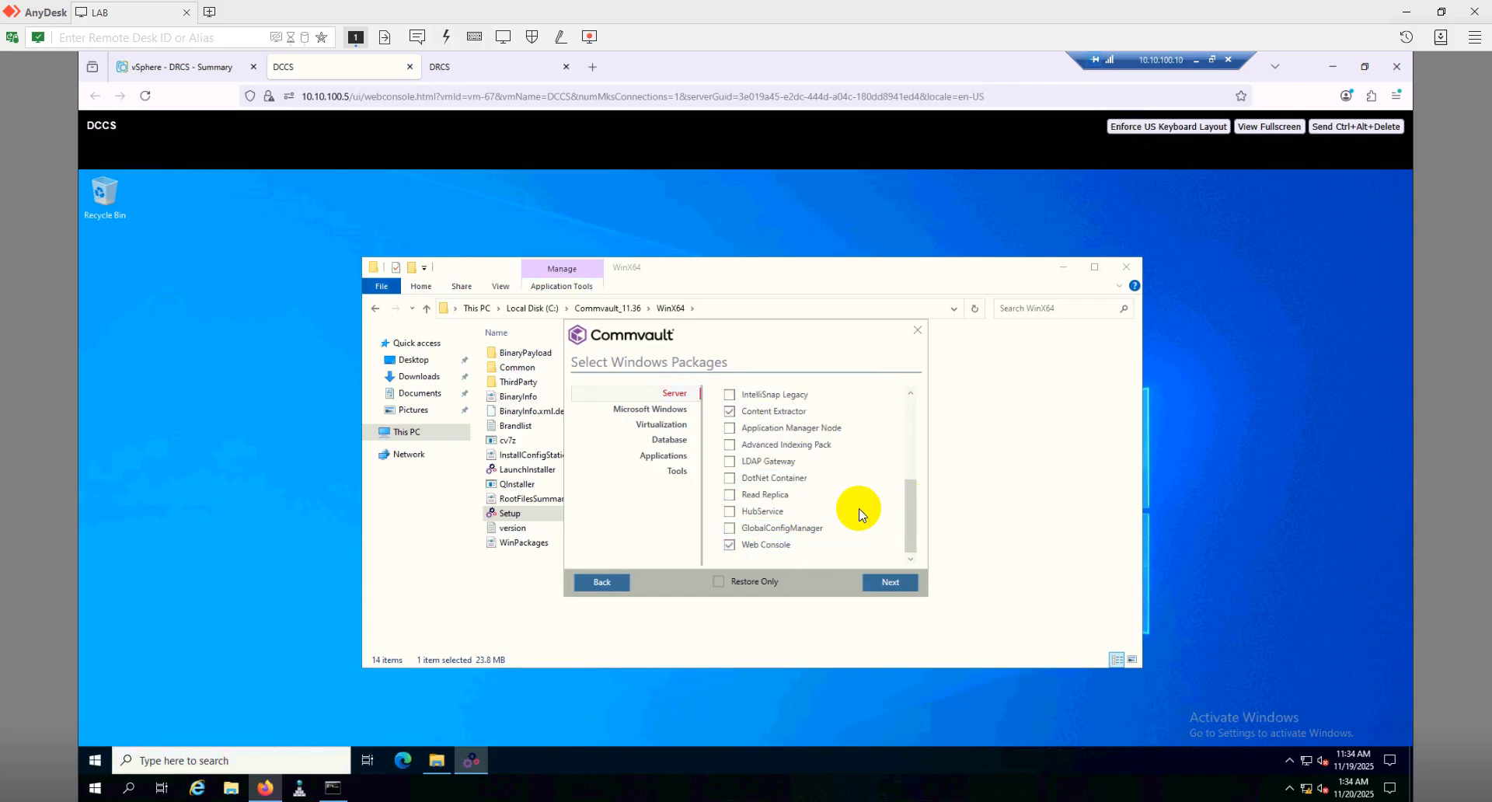
{"action": "scroll", "coordinate": [861, 513], "scroll_direction": "up", "scroll_amount": 3}
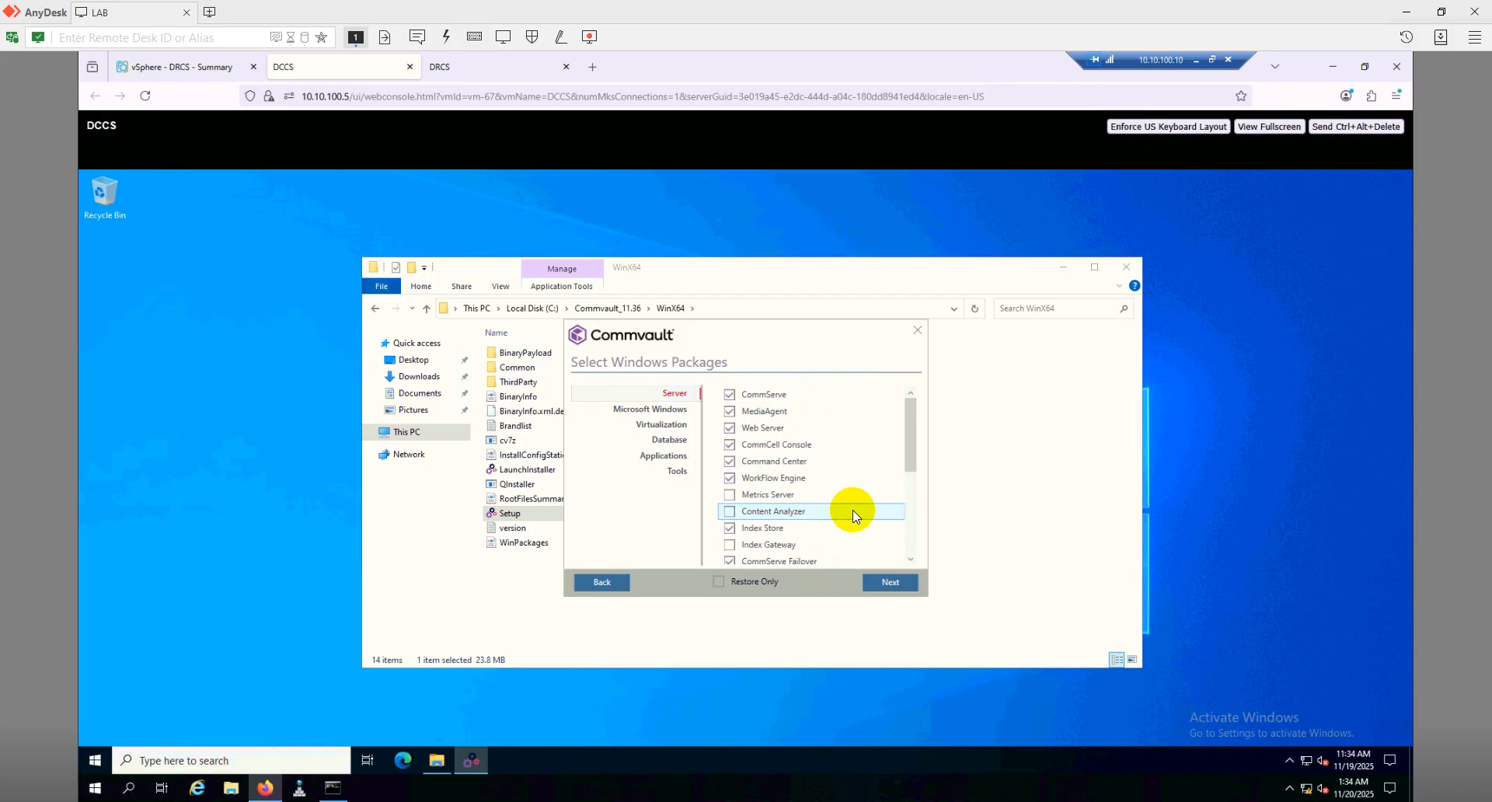
{"action": "left_click", "coordinate": [907, 587]}
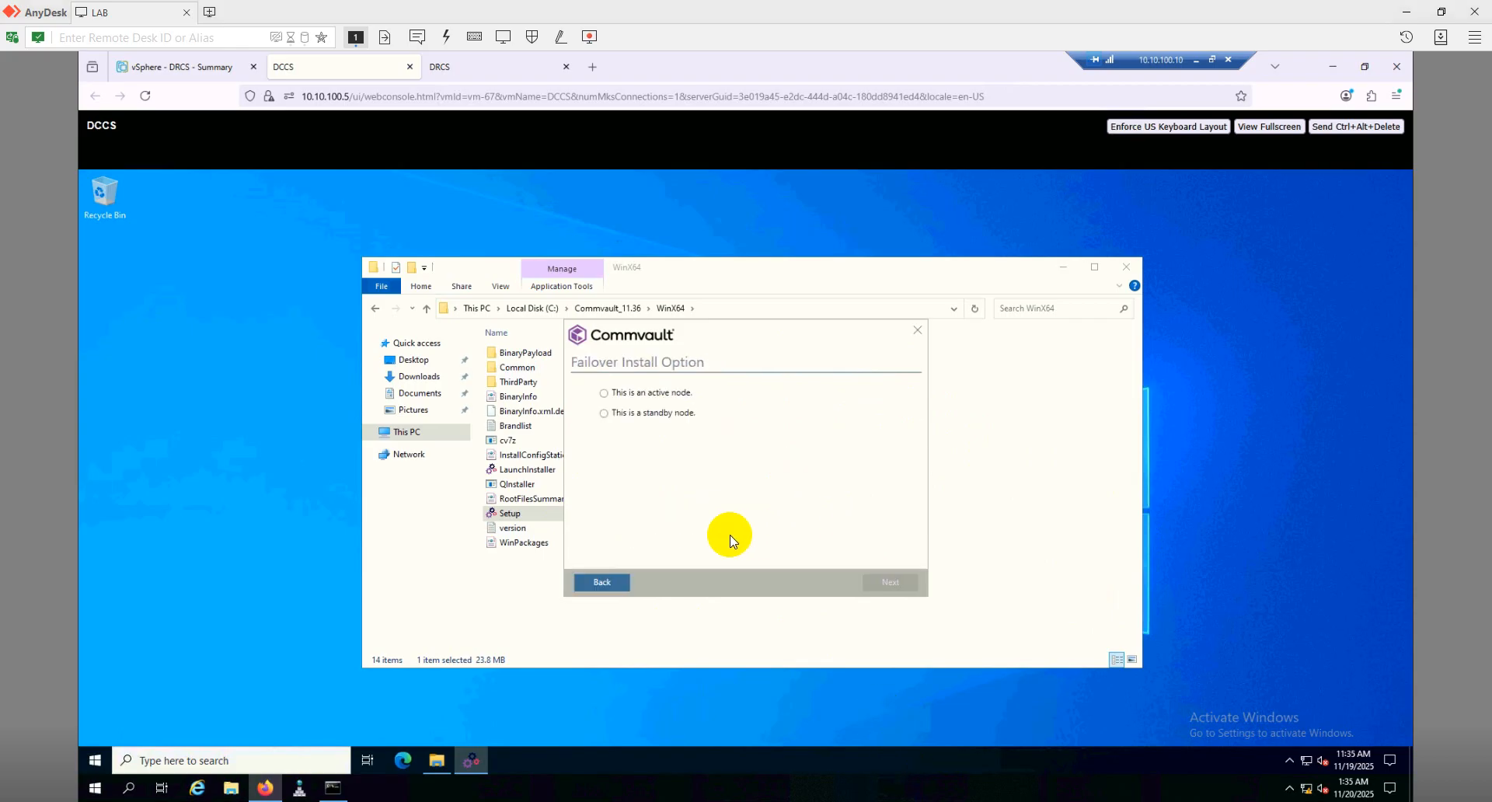
Make this the active failover node, keeping the default install path and F:\Commvault\Data directory
{"action": "left_click", "coordinate": [605, 394]}
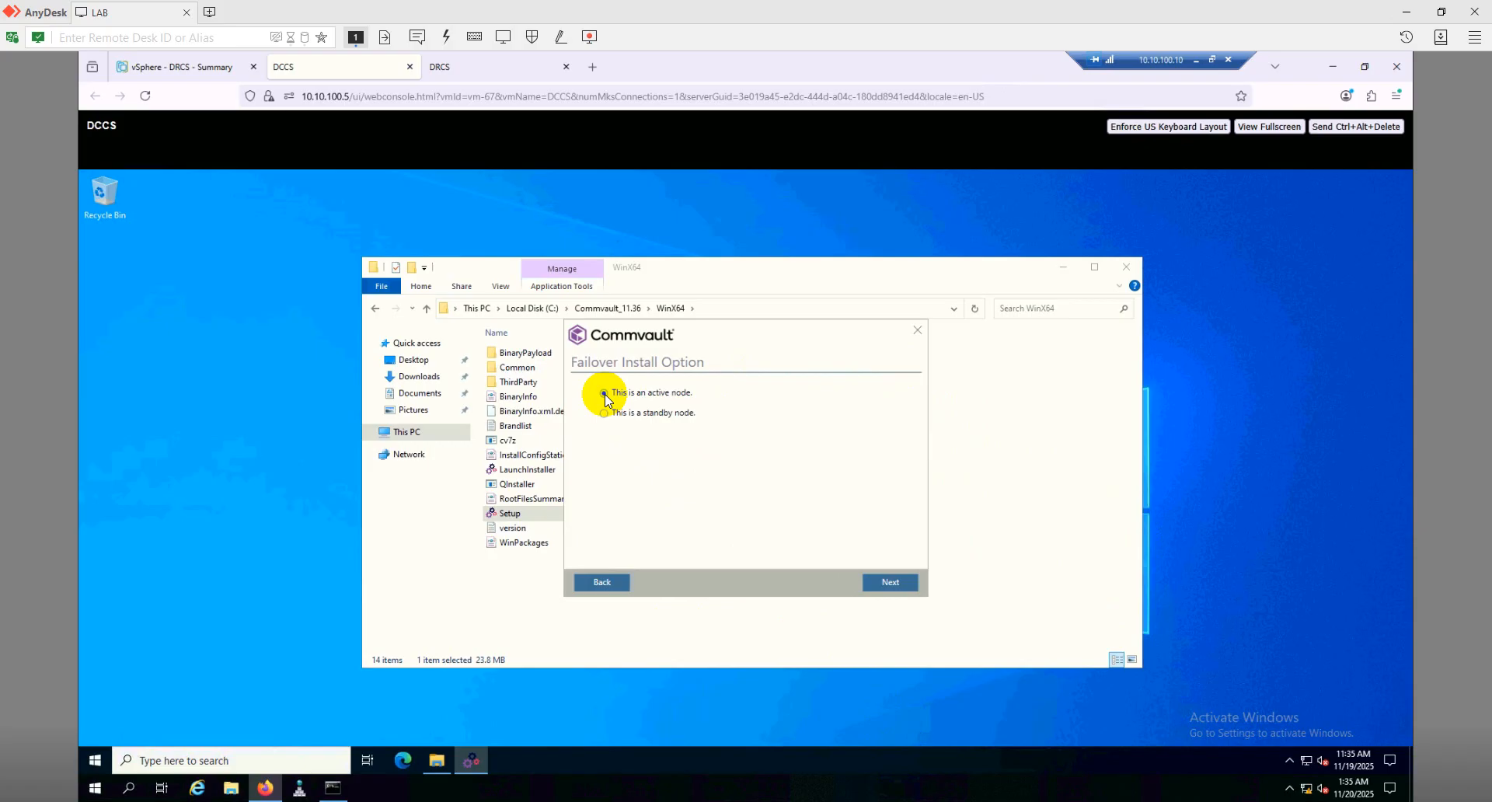
{"action": "left_click", "coordinate": [899, 582]}
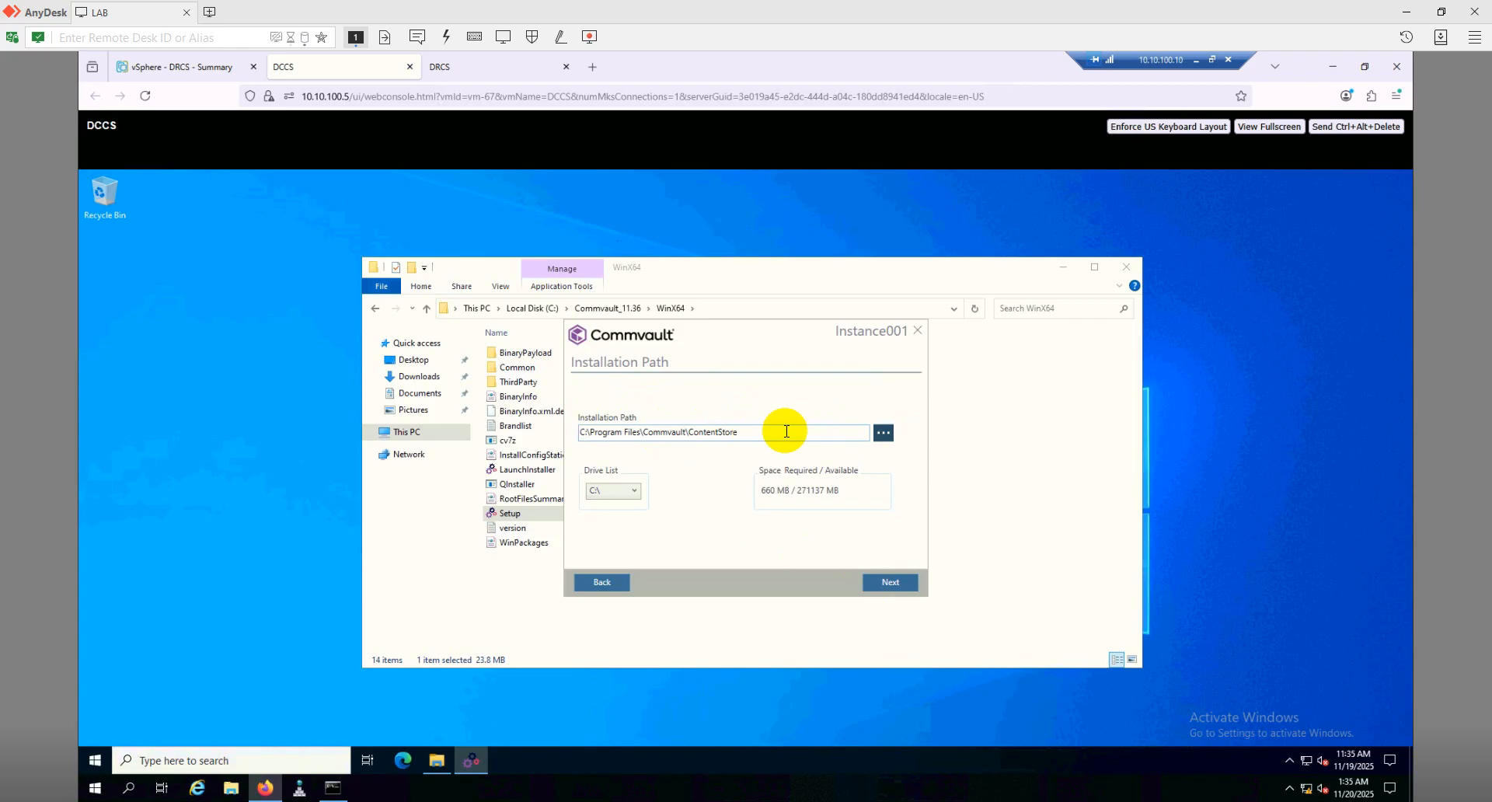
{"action": "left_click", "coordinate": [890, 582]}
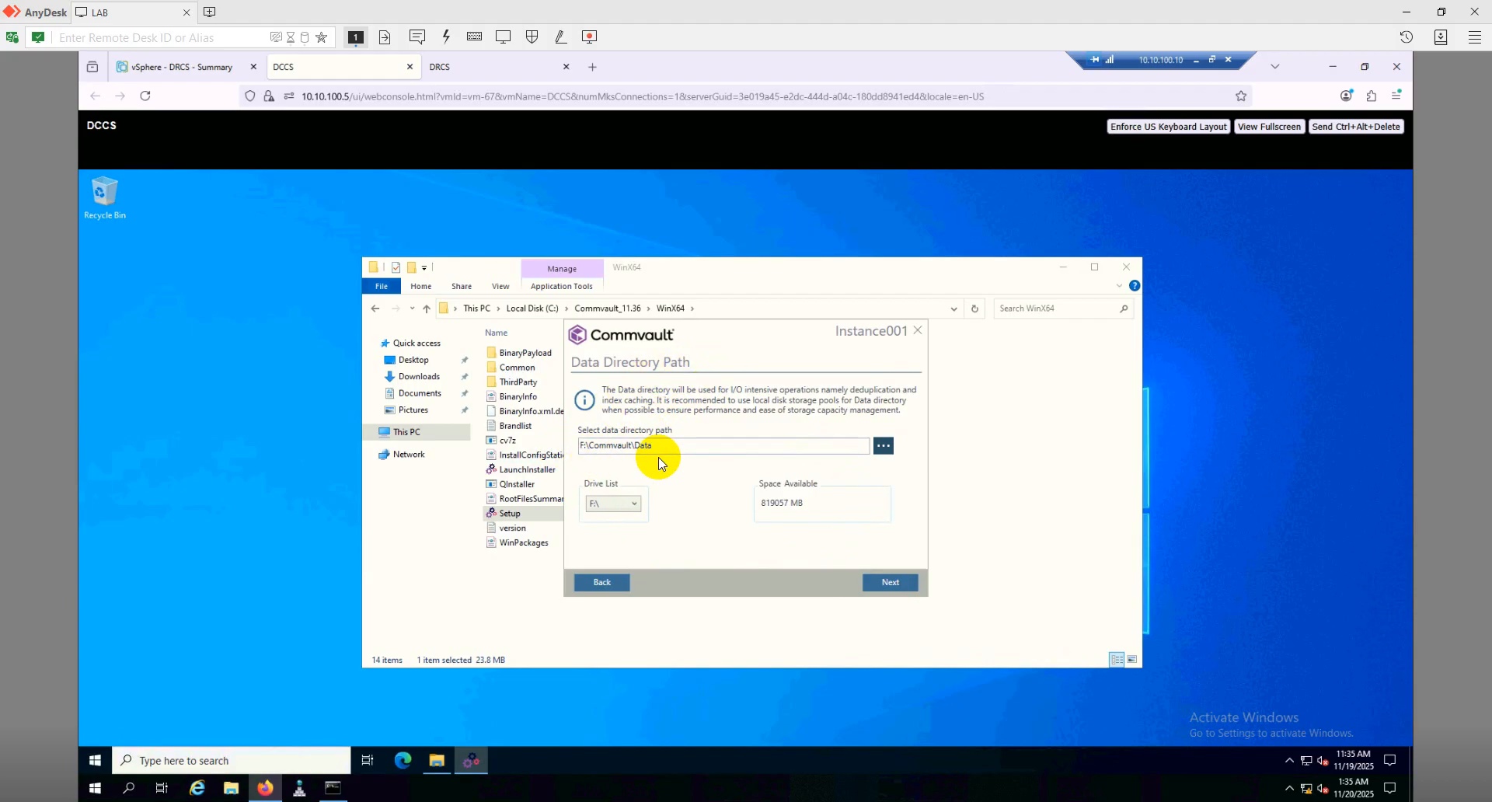
{"action": "left_click", "coordinate": [888, 582]}
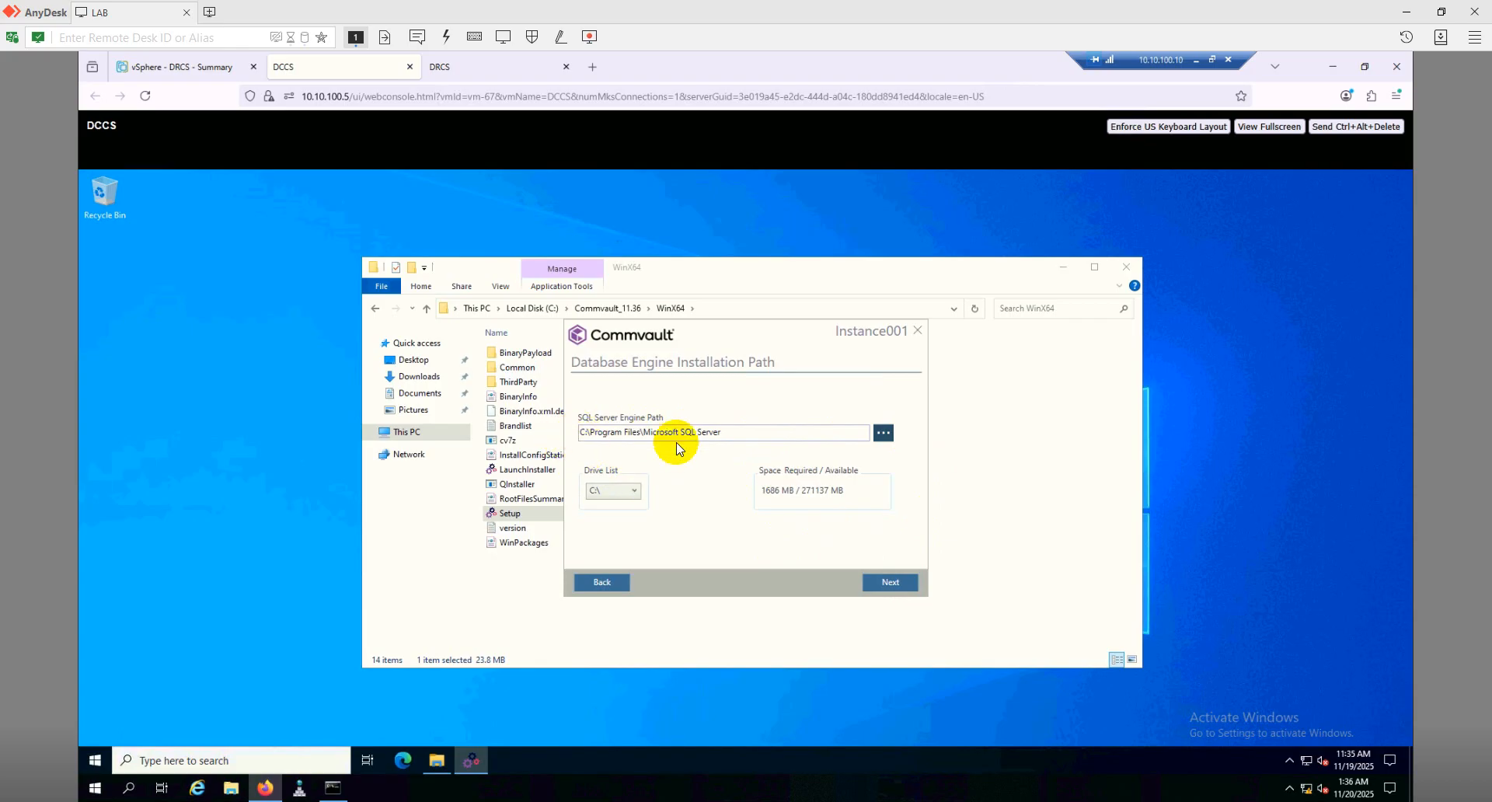
Accept the SQL Server engine and database paths, and keep DR backups local at F:\CommVaultDR
{"action": "left_click", "coordinate": [888, 583]}
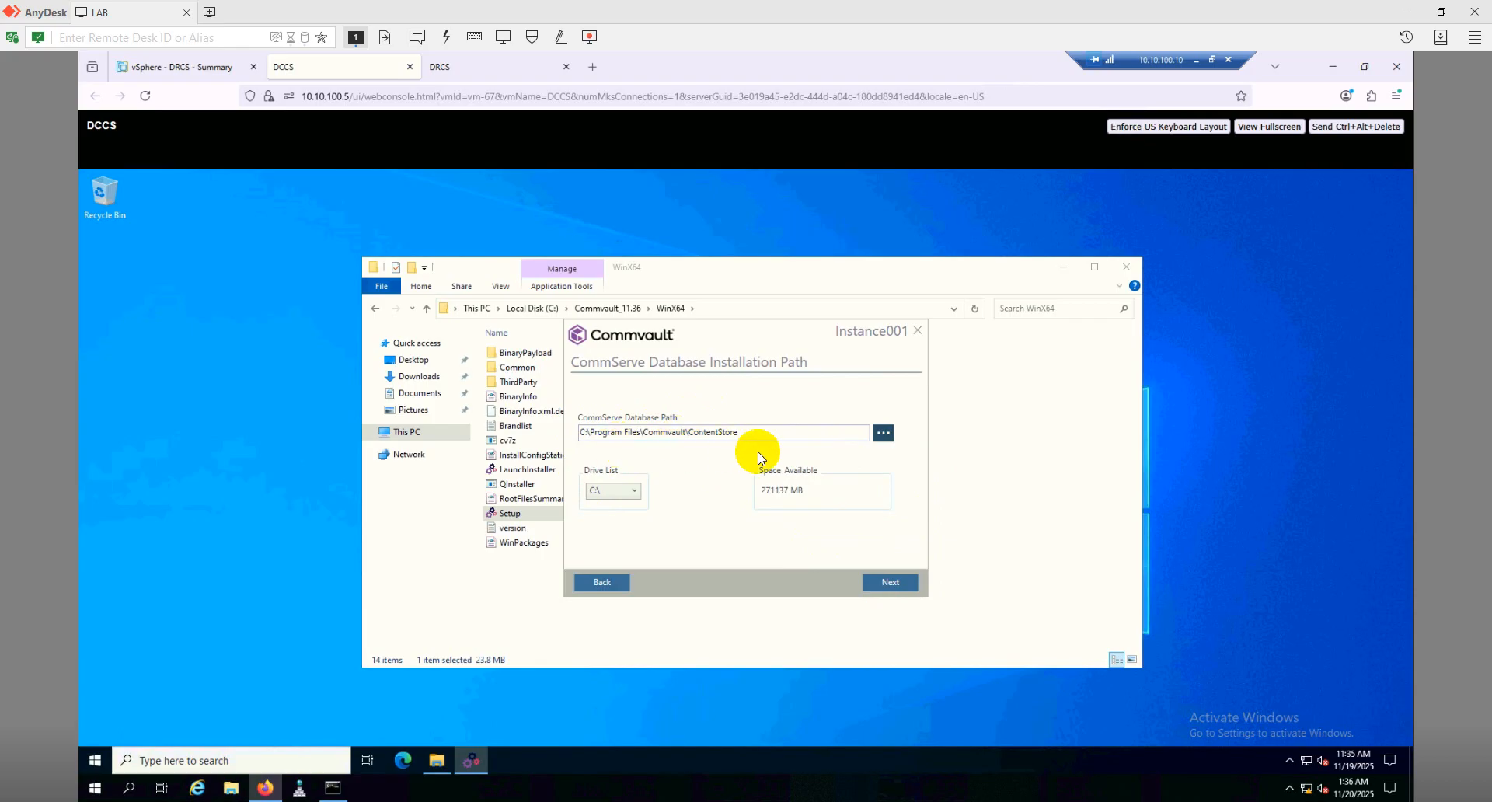
{"action": "left_click", "coordinate": [890, 582]}
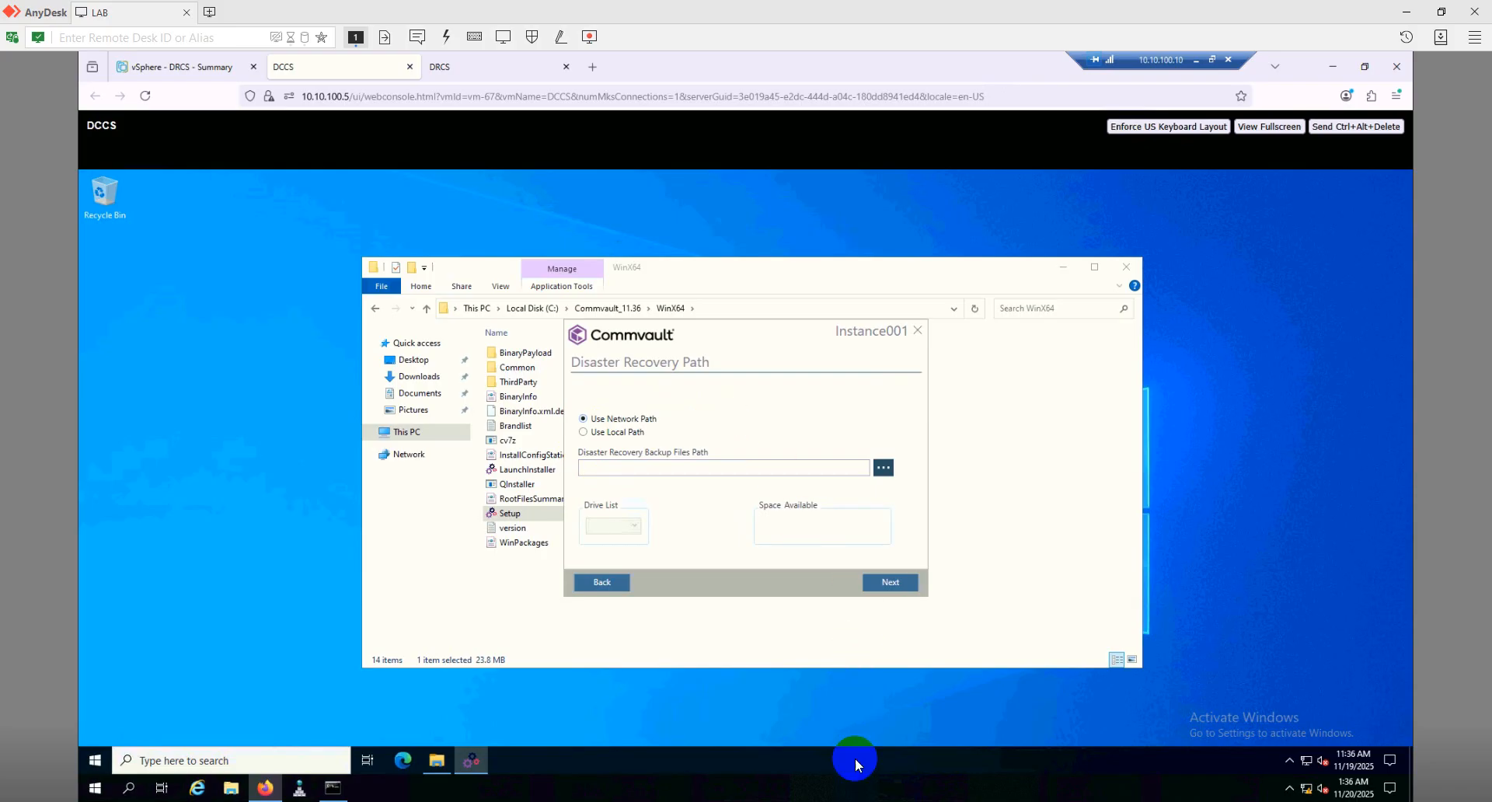
{"action": "left_click", "coordinate": [618, 432]}
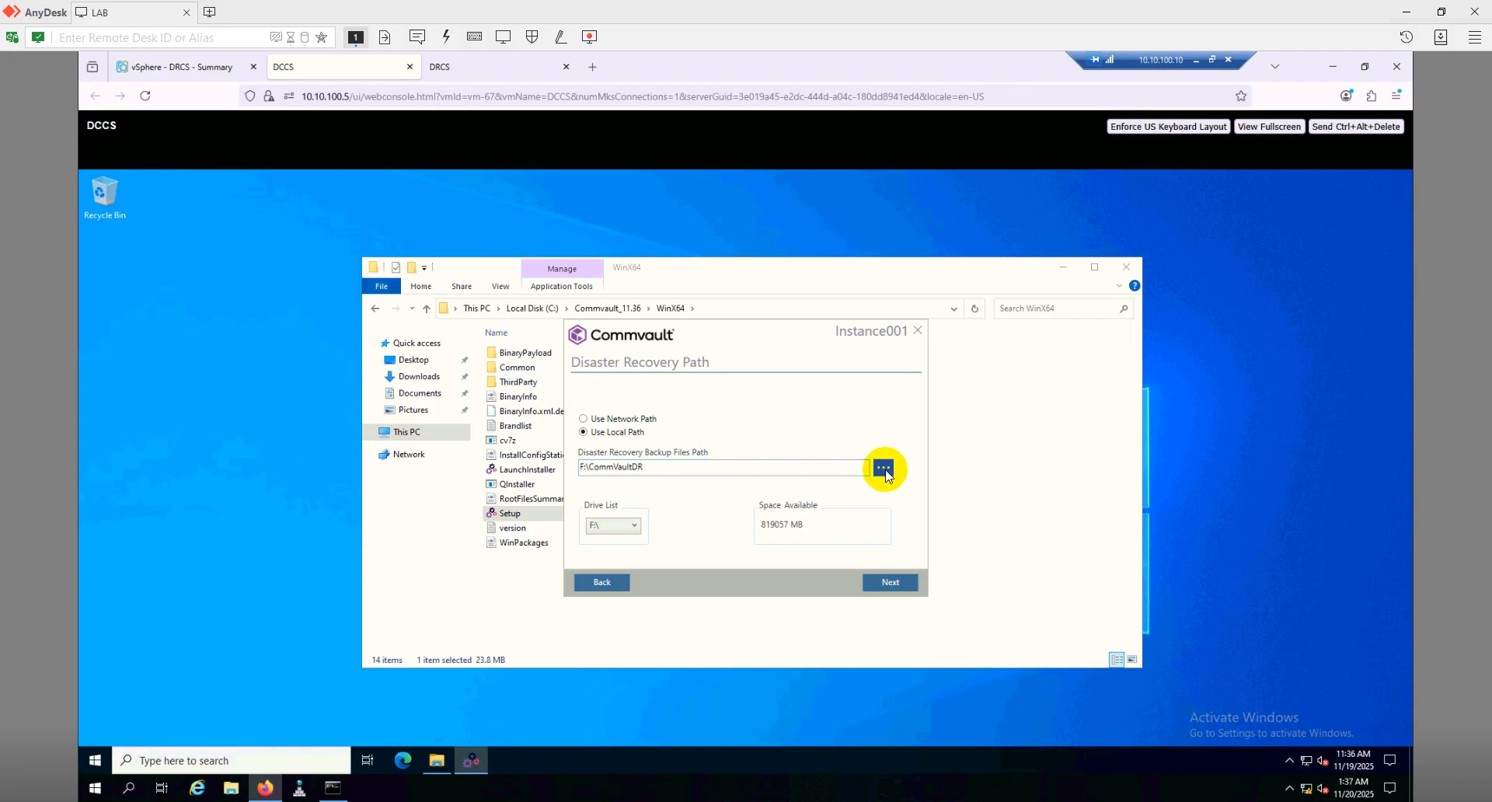
{"action": "left_click", "coordinate": [889, 584]}
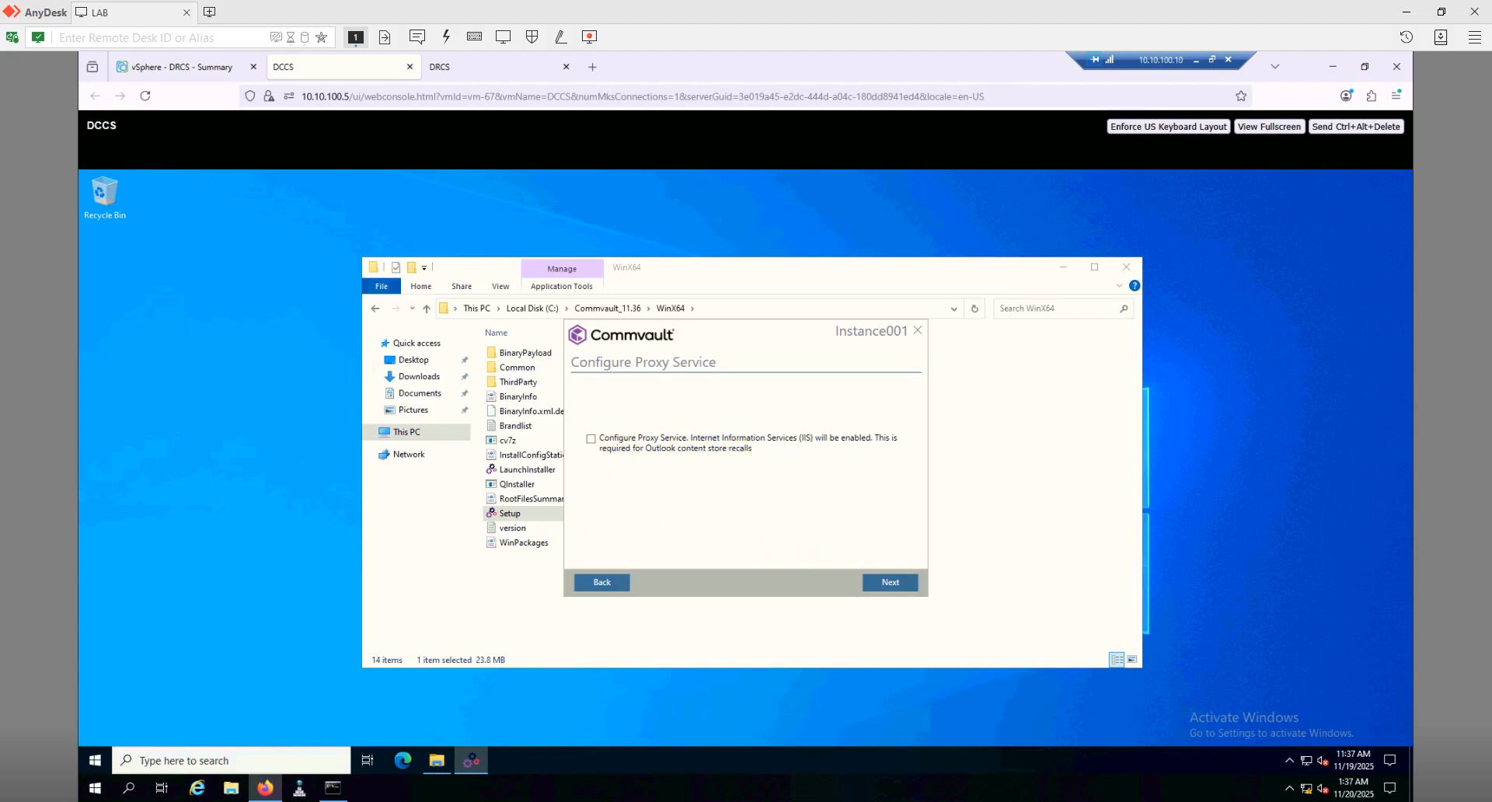
Skip proxy service configuration, review the installation summary, and start the install
{"action": "left_click", "coordinate": [889, 582]}
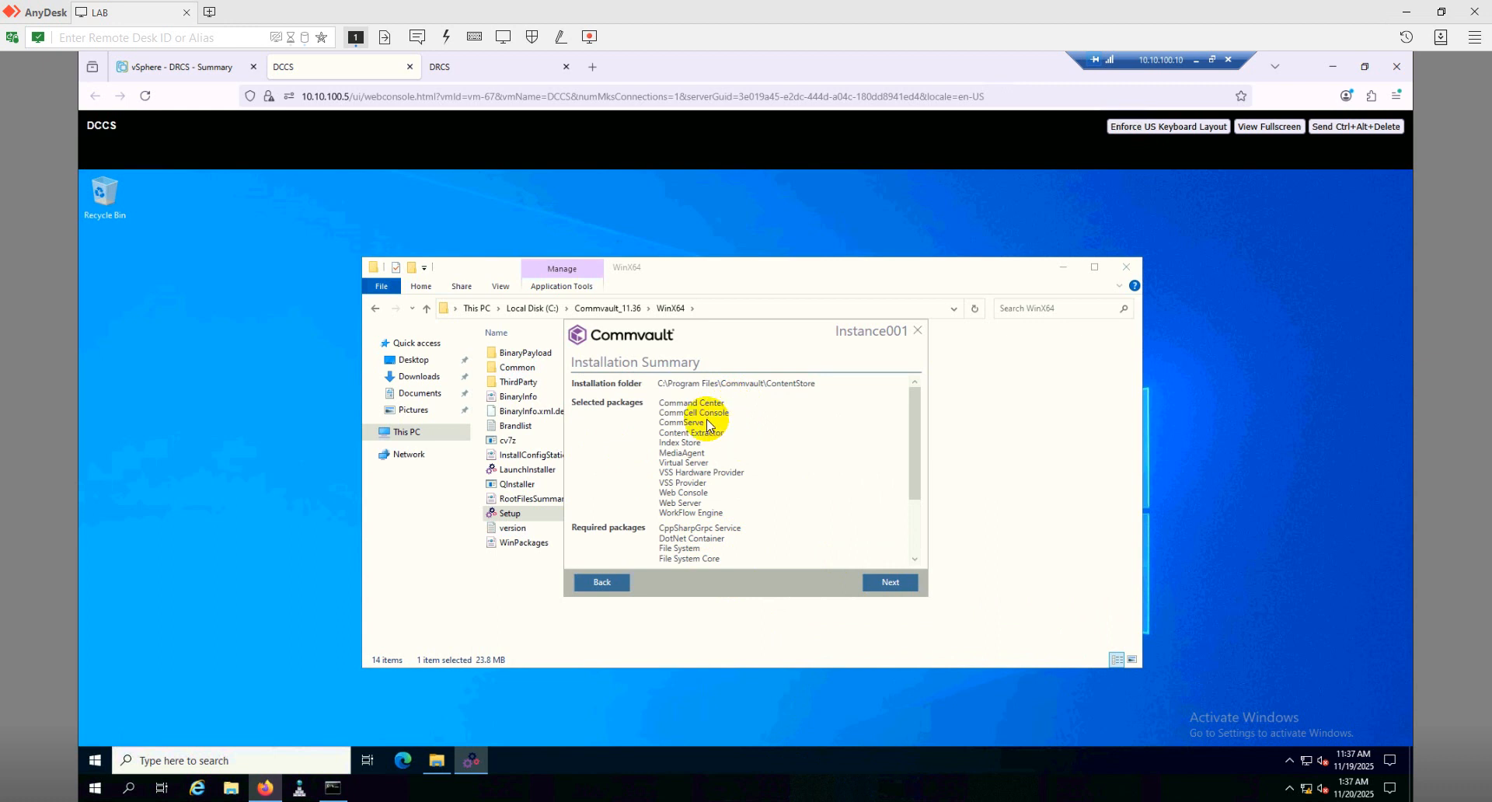
{"action": "scroll", "coordinate": [732, 526], "scroll_direction": "down", "scroll_amount": 3}
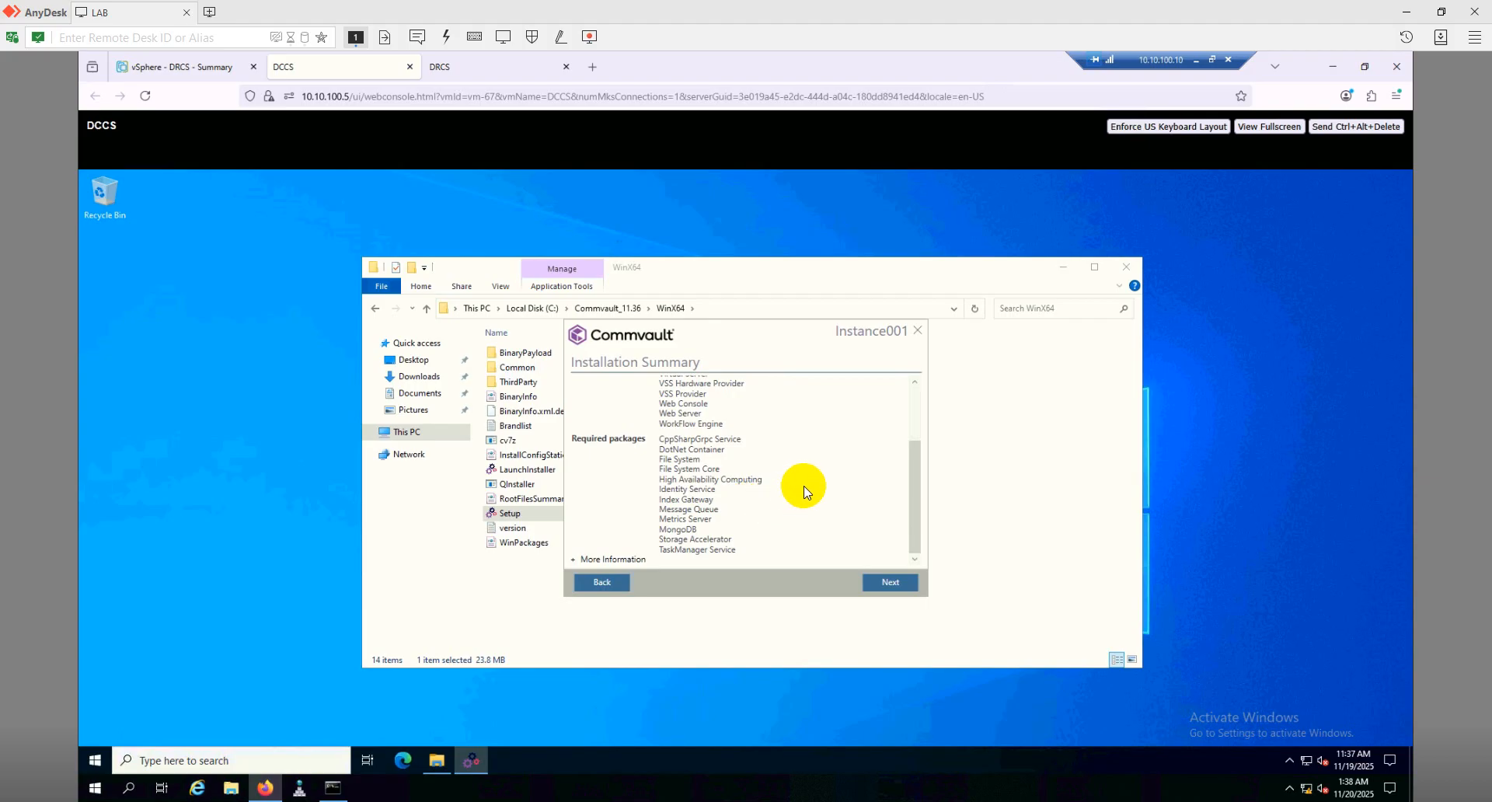
{"action": "scroll", "coordinate": [800, 491], "scroll_direction": "up", "scroll_amount": 3}
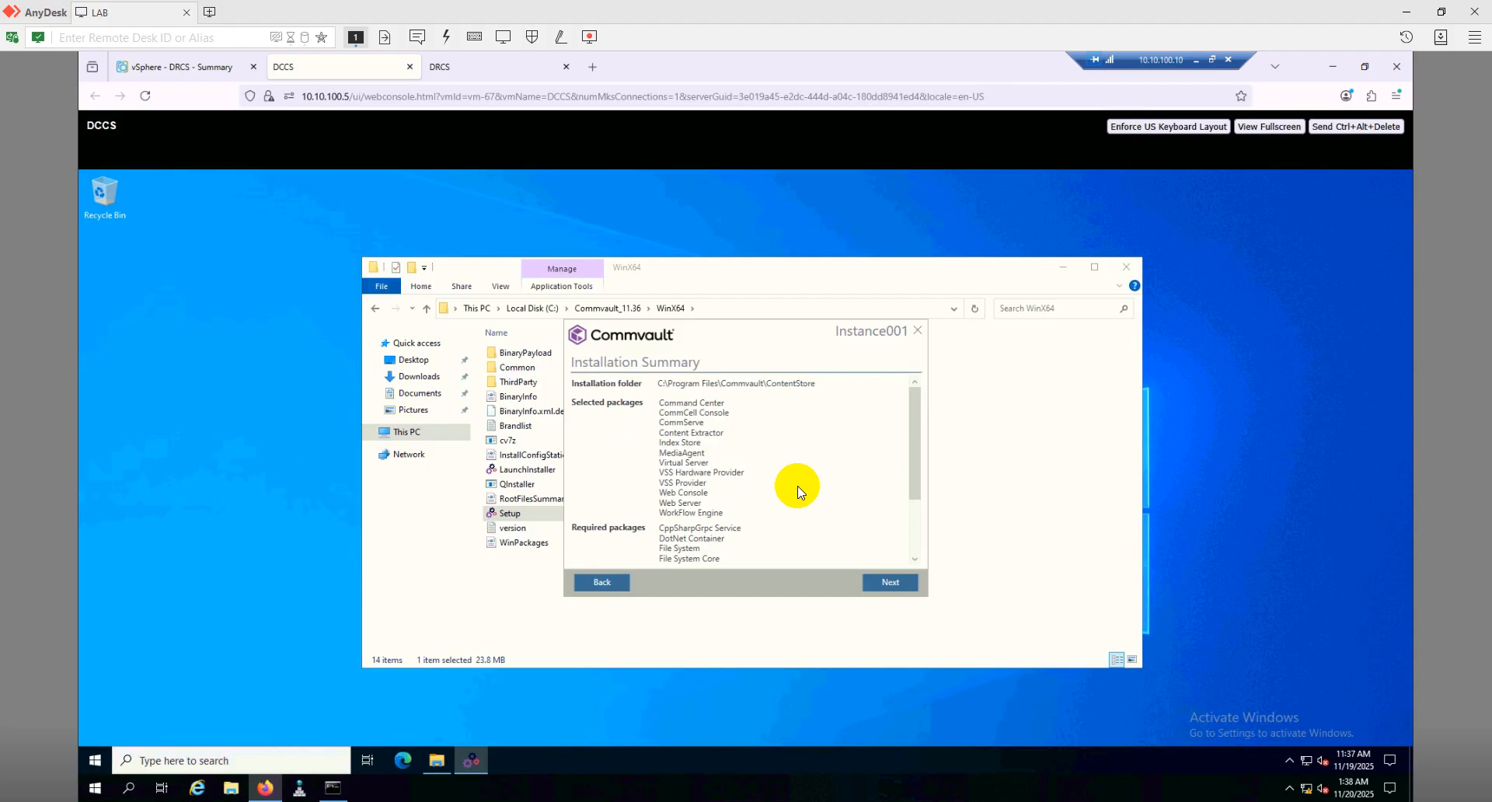
{"action": "scroll", "coordinate": [712, 491], "scroll_direction": "down", "scroll_amount": 2}
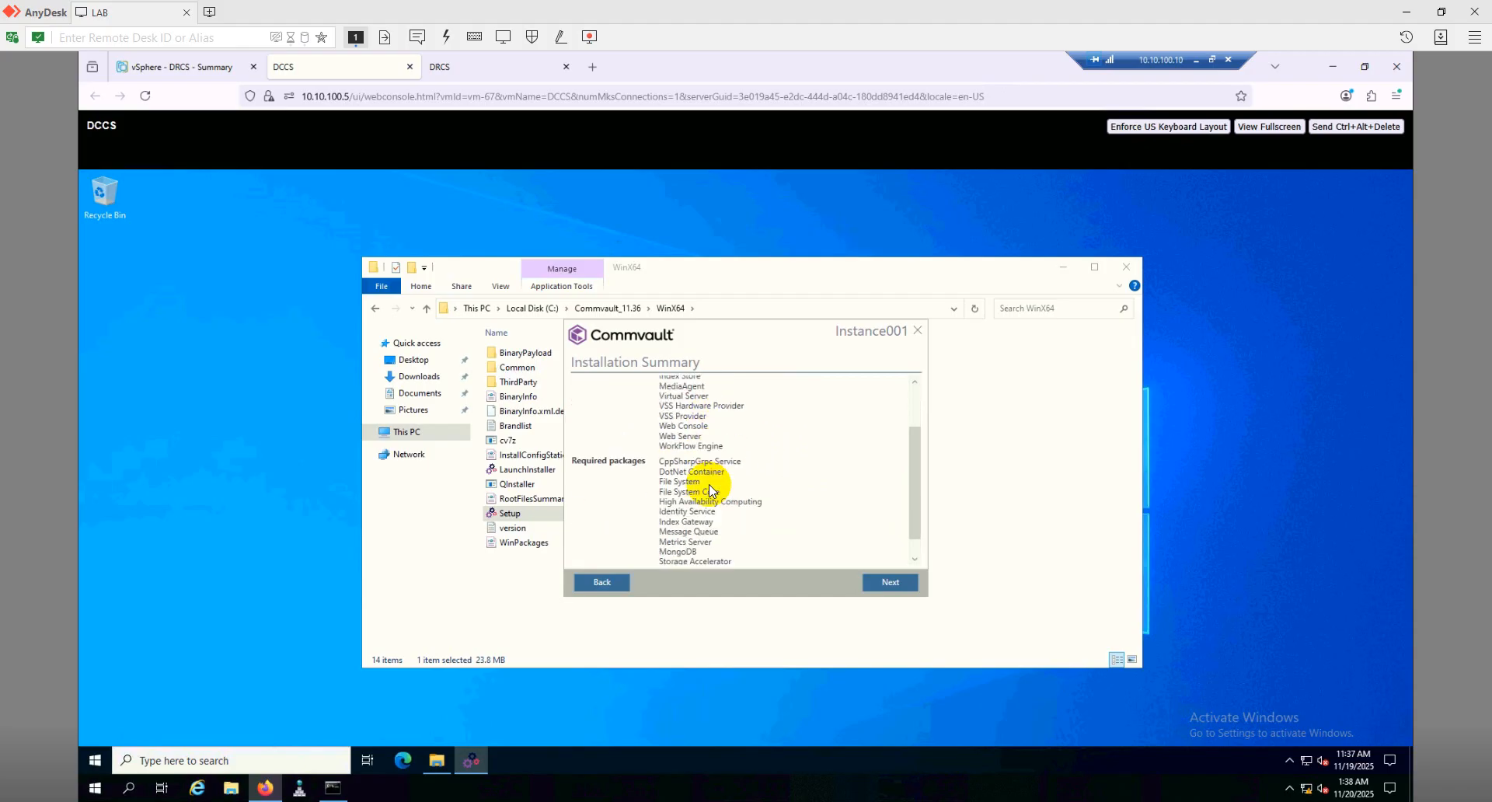
{"action": "scroll", "coordinate": [710, 486], "scroll_direction": "down", "scroll_amount": 1}
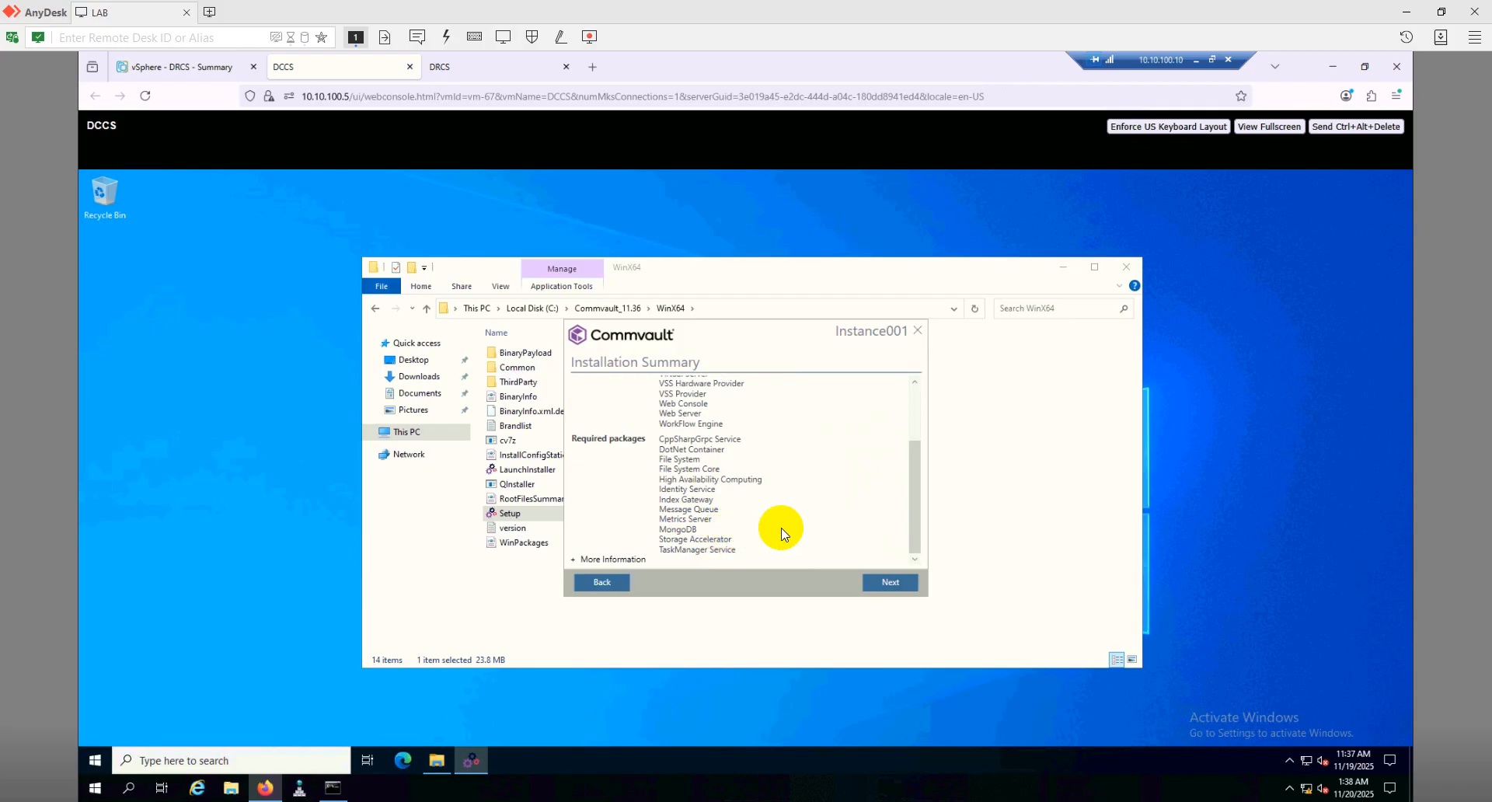
{"action": "left_click", "coordinate": [890, 582]}
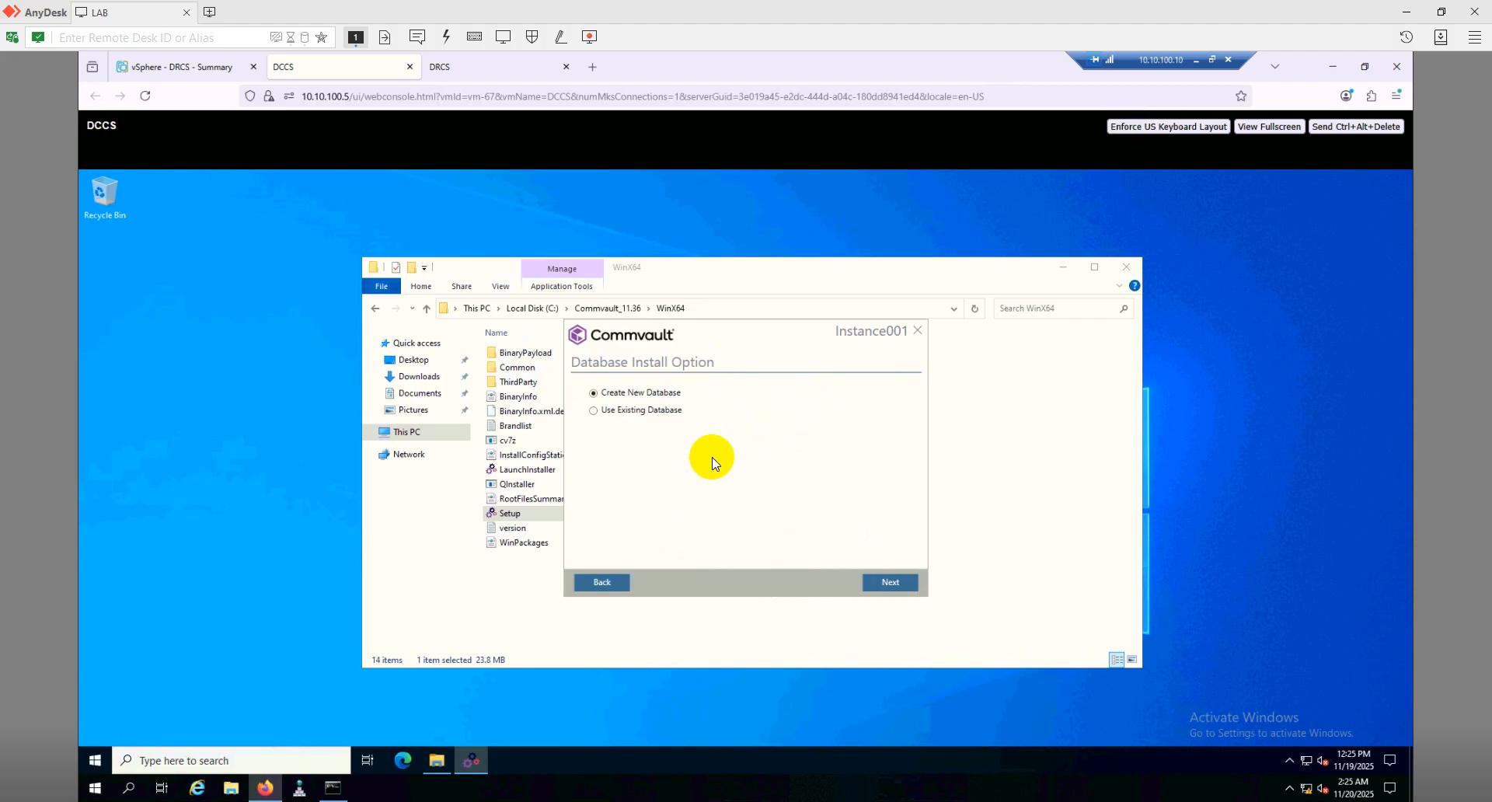
Keep Create New Database as the database install option
{"action": "left_click", "coordinate": [892, 583]}
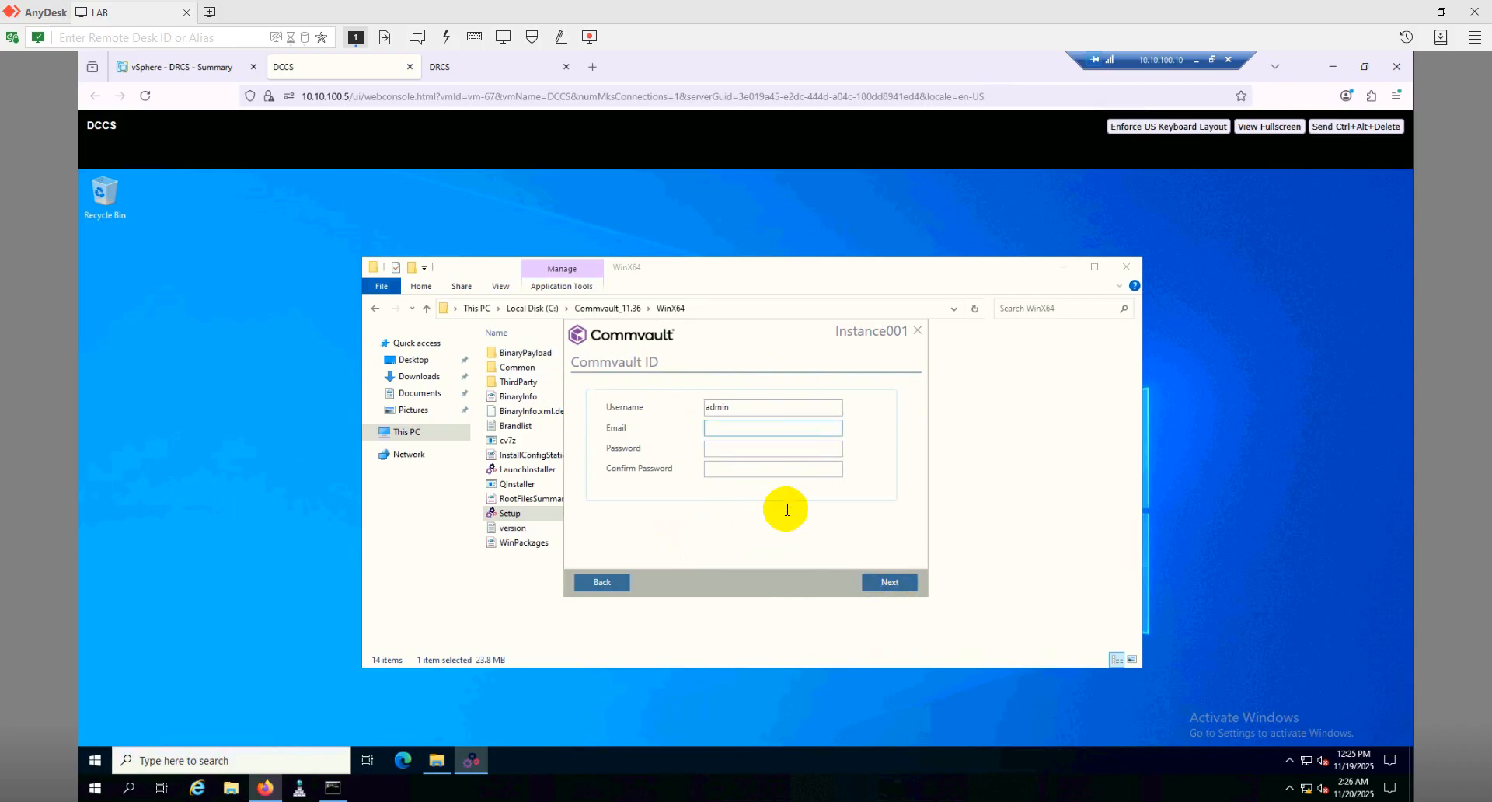
Submit the Commvault ID page and let the CommServe databases be created
{"action": "left_click", "coordinate": [886, 582]}
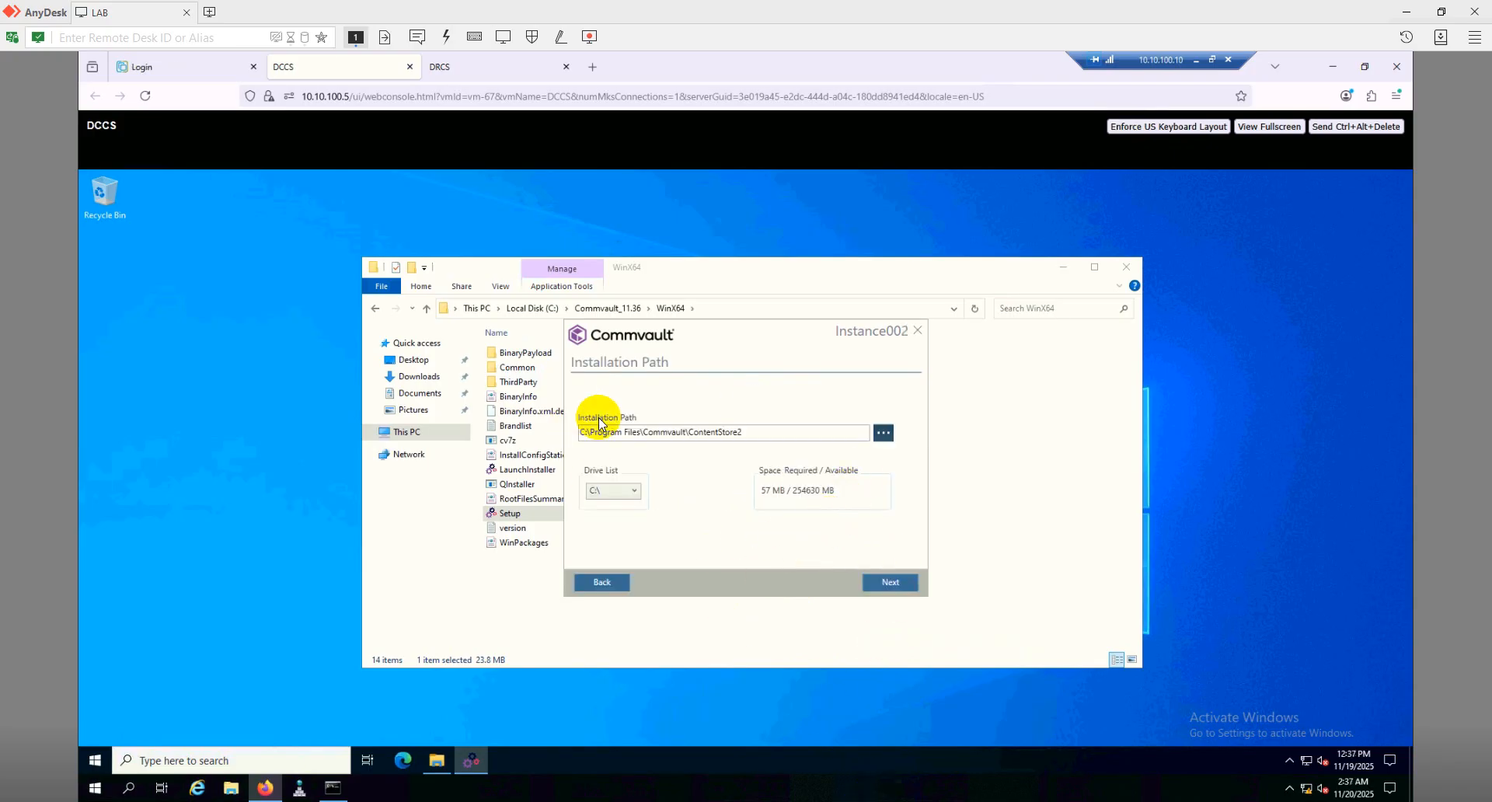
Install Instance002 to ContentStore2, keeping the Process Manager shortcut
{"action": "left_click", "coordinate": [906, 582]}
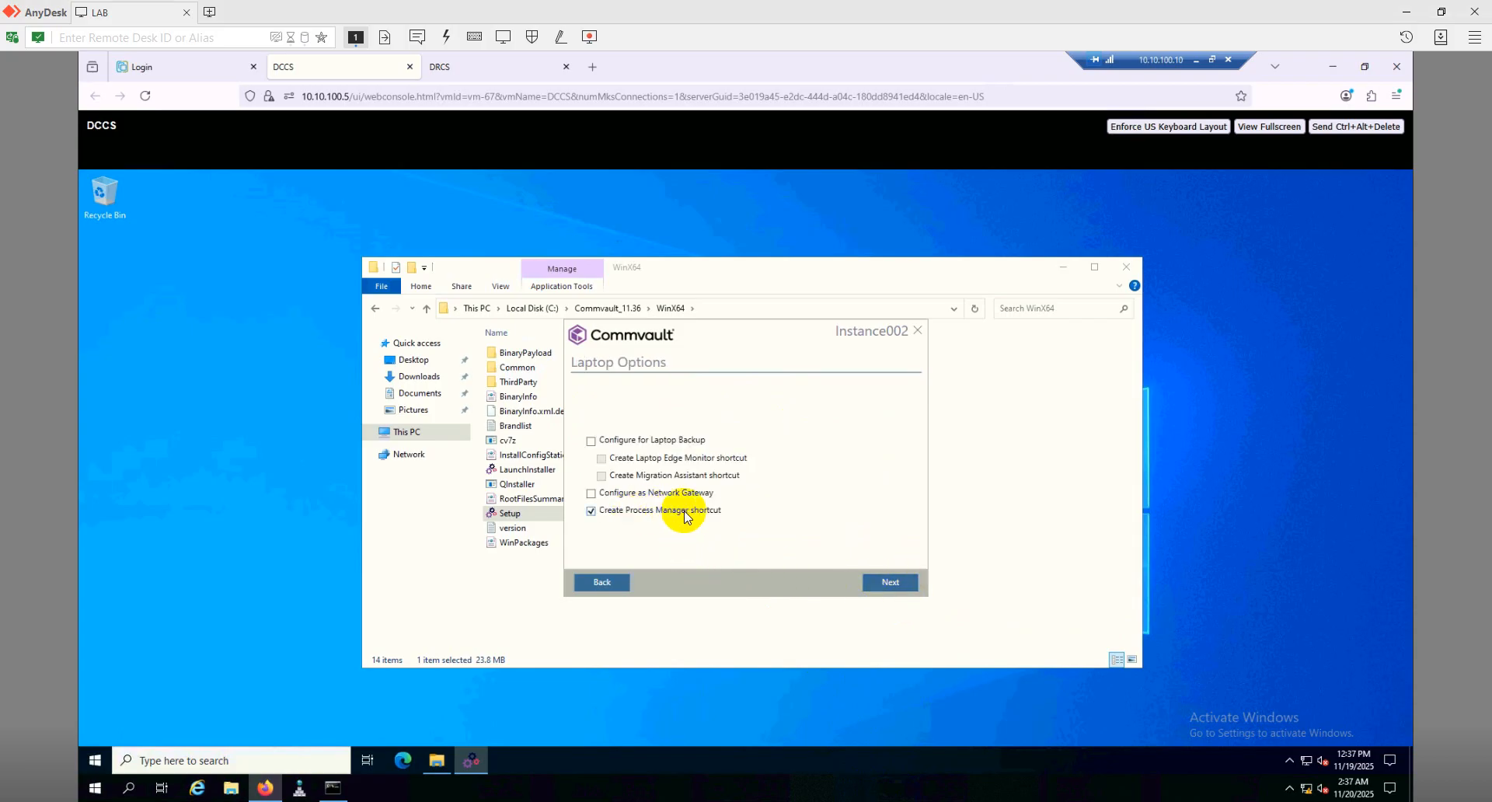
{"action": "left_click", "coordinate": [890, 582]}
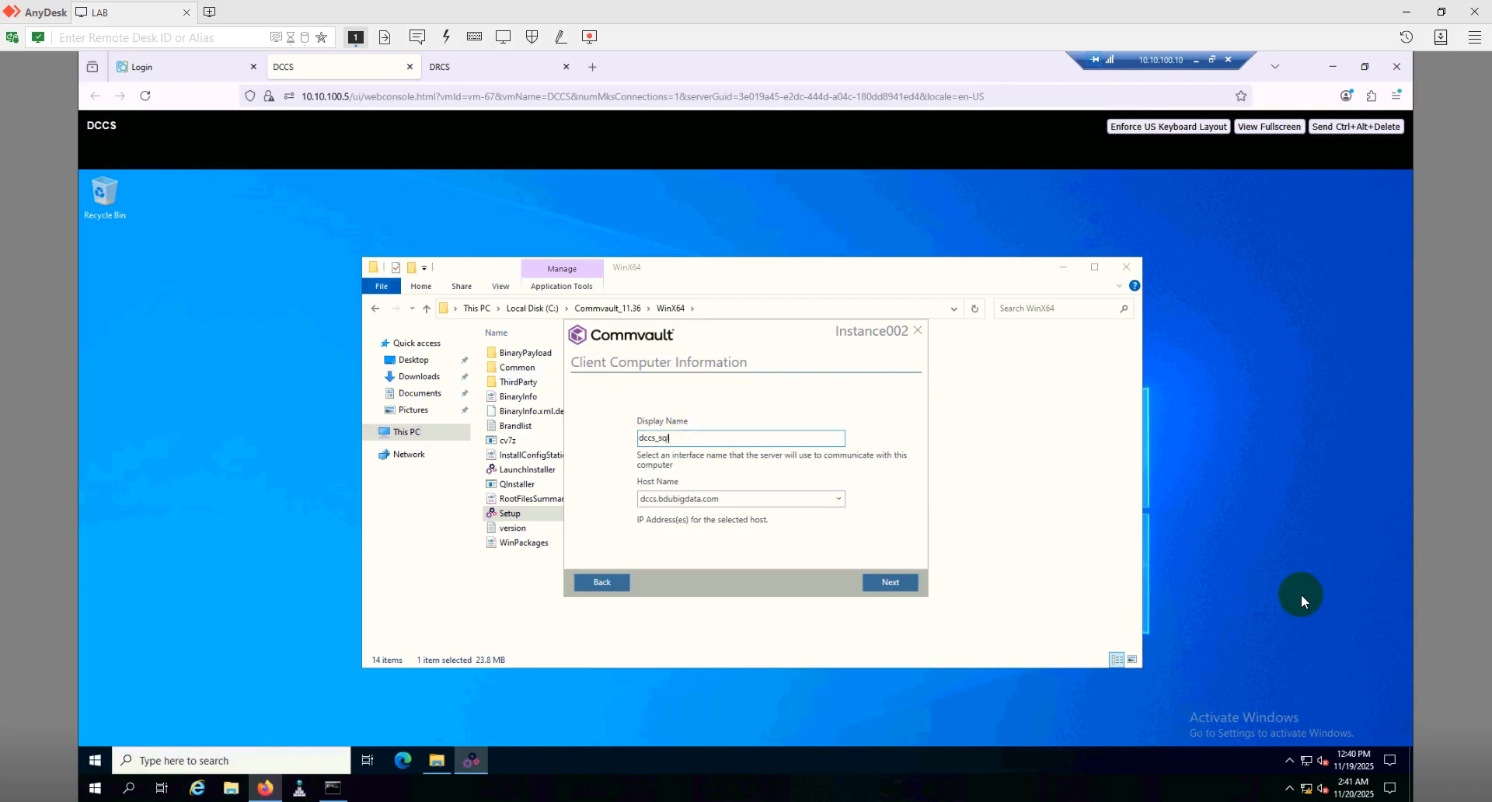
Accept the dccs_sql client name and enter dccs.bdubigdata.com as the CommServe hostname
{"action": "left_click", "coordinate": [890, 582]}
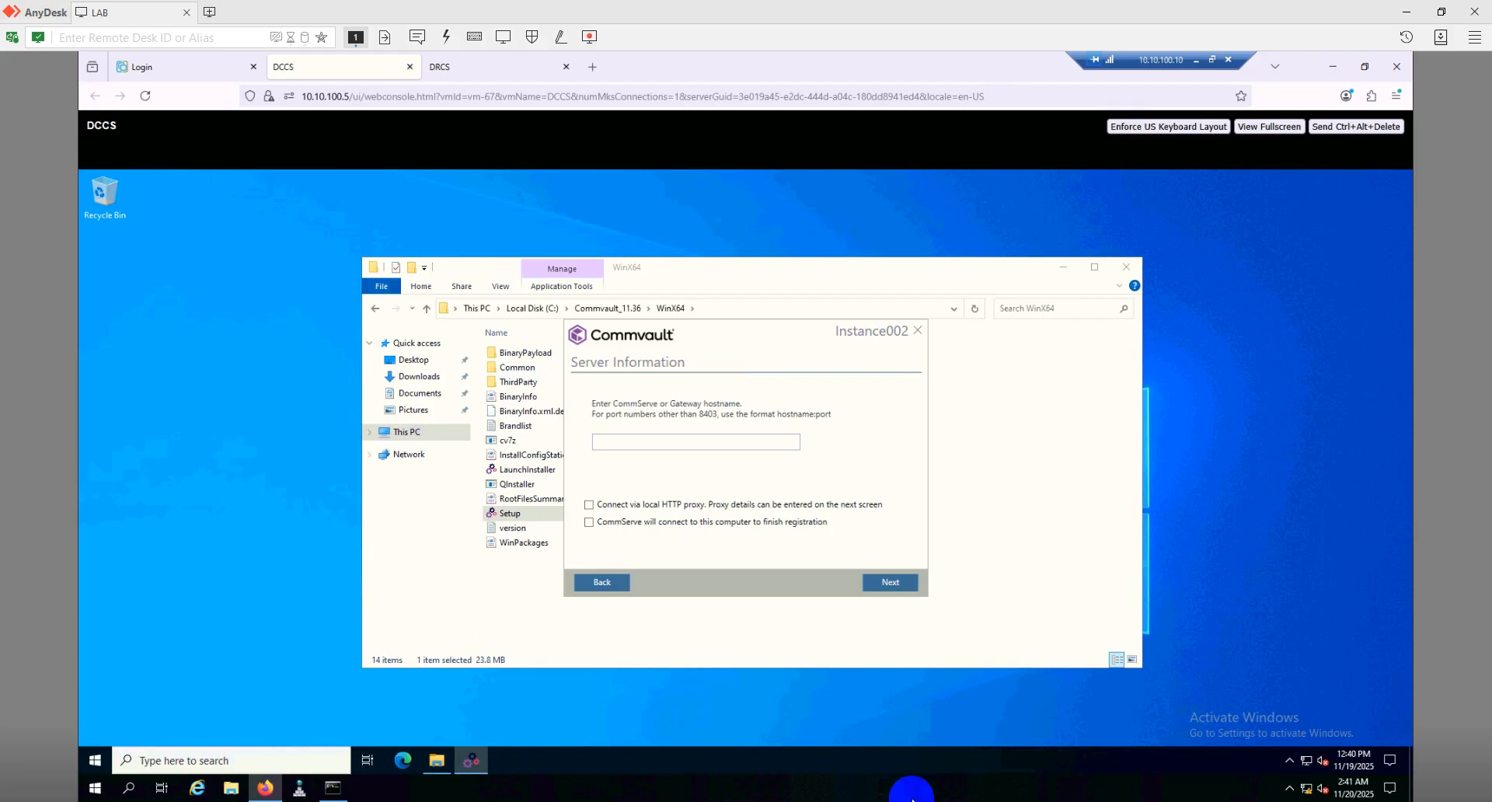
{"action": "left_click", "coordinate": [702, 441]}
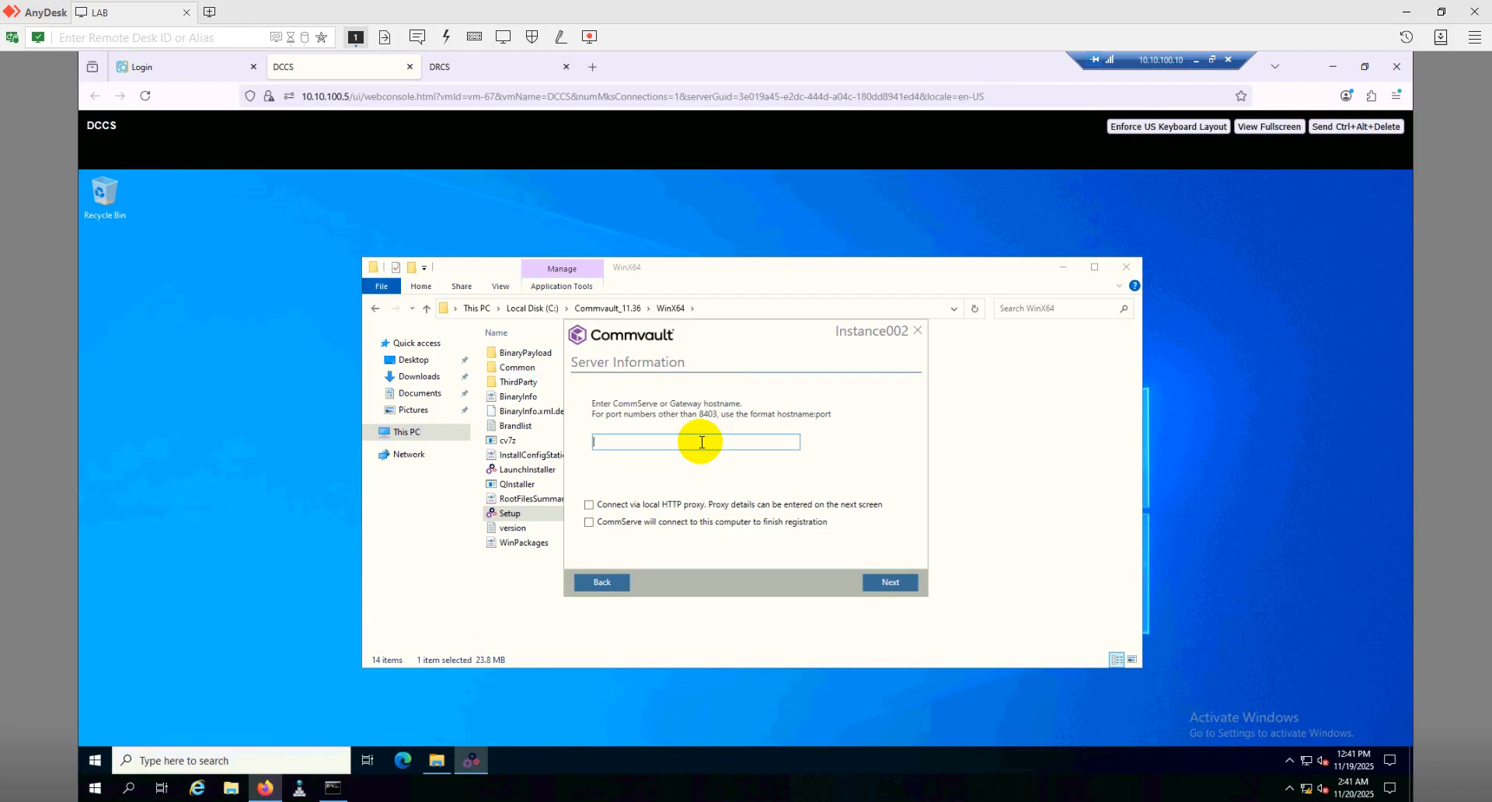
{"action": "type", "text": "dccs.bdubigdata.com"}
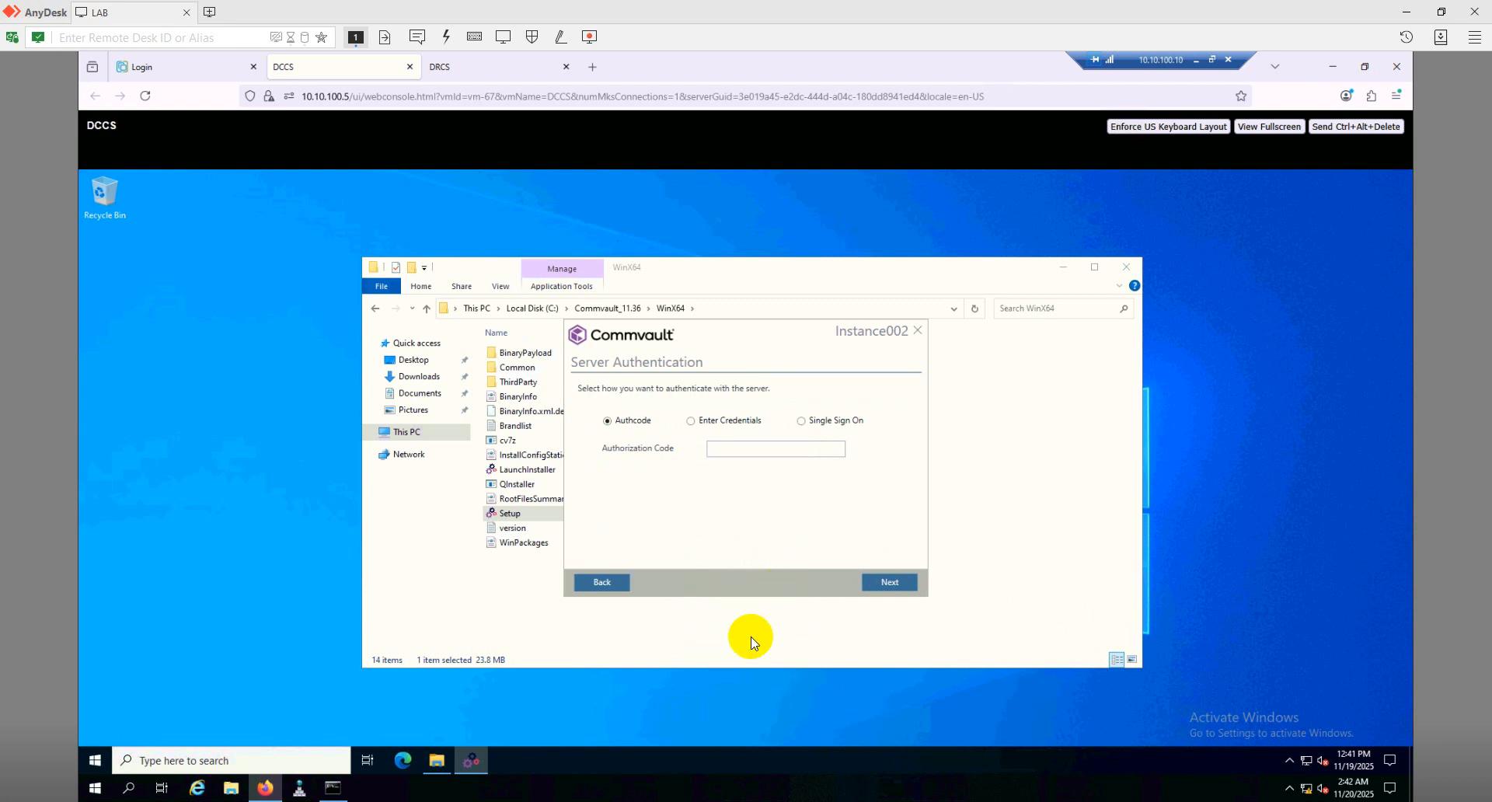
Authenticate with username and password credentials, then finish the completed installation
{"action": "left_click", "coordinate": [690, 423]}
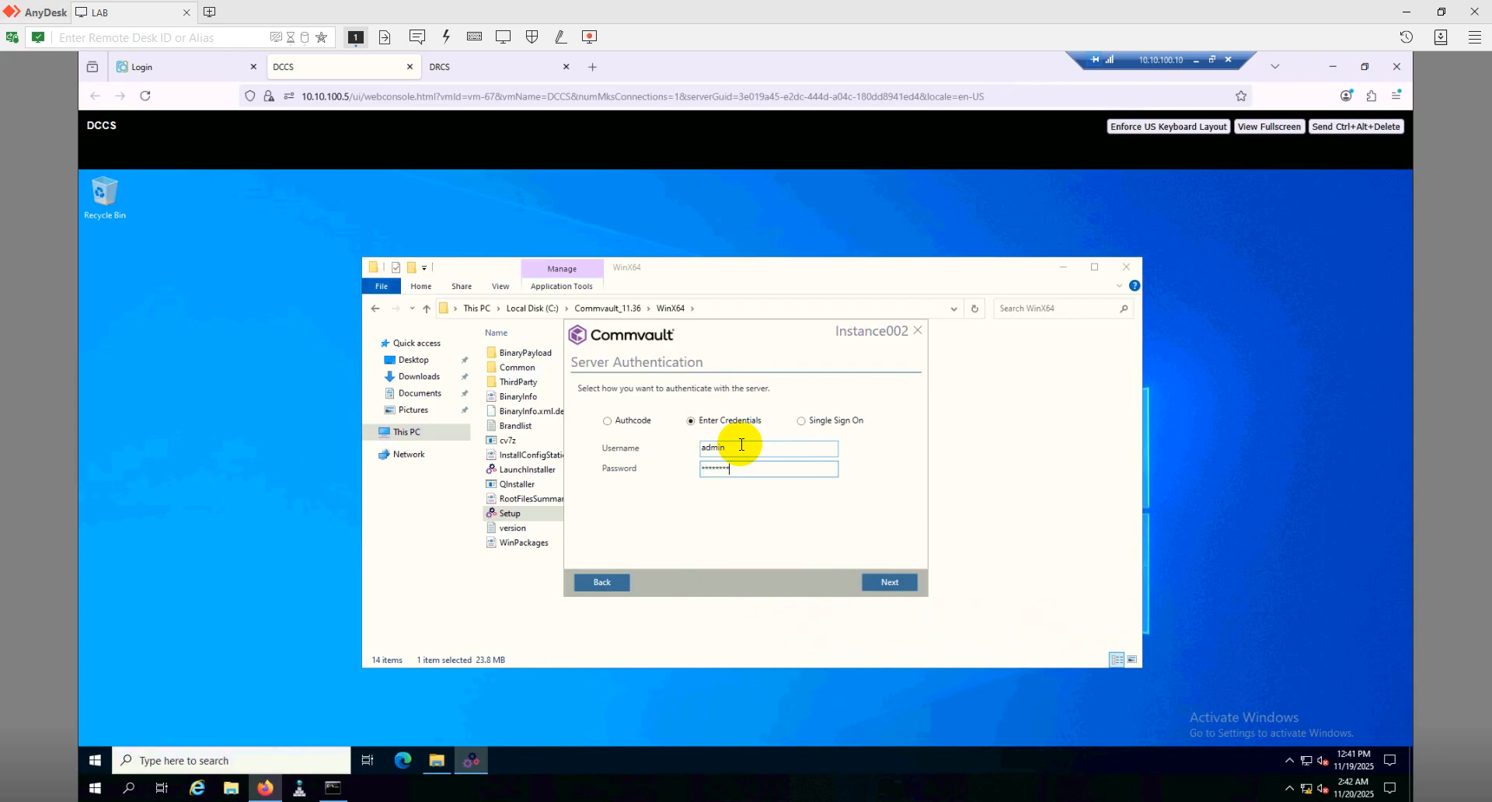
{"action": "left_click", "coordinate": [884, 581]}
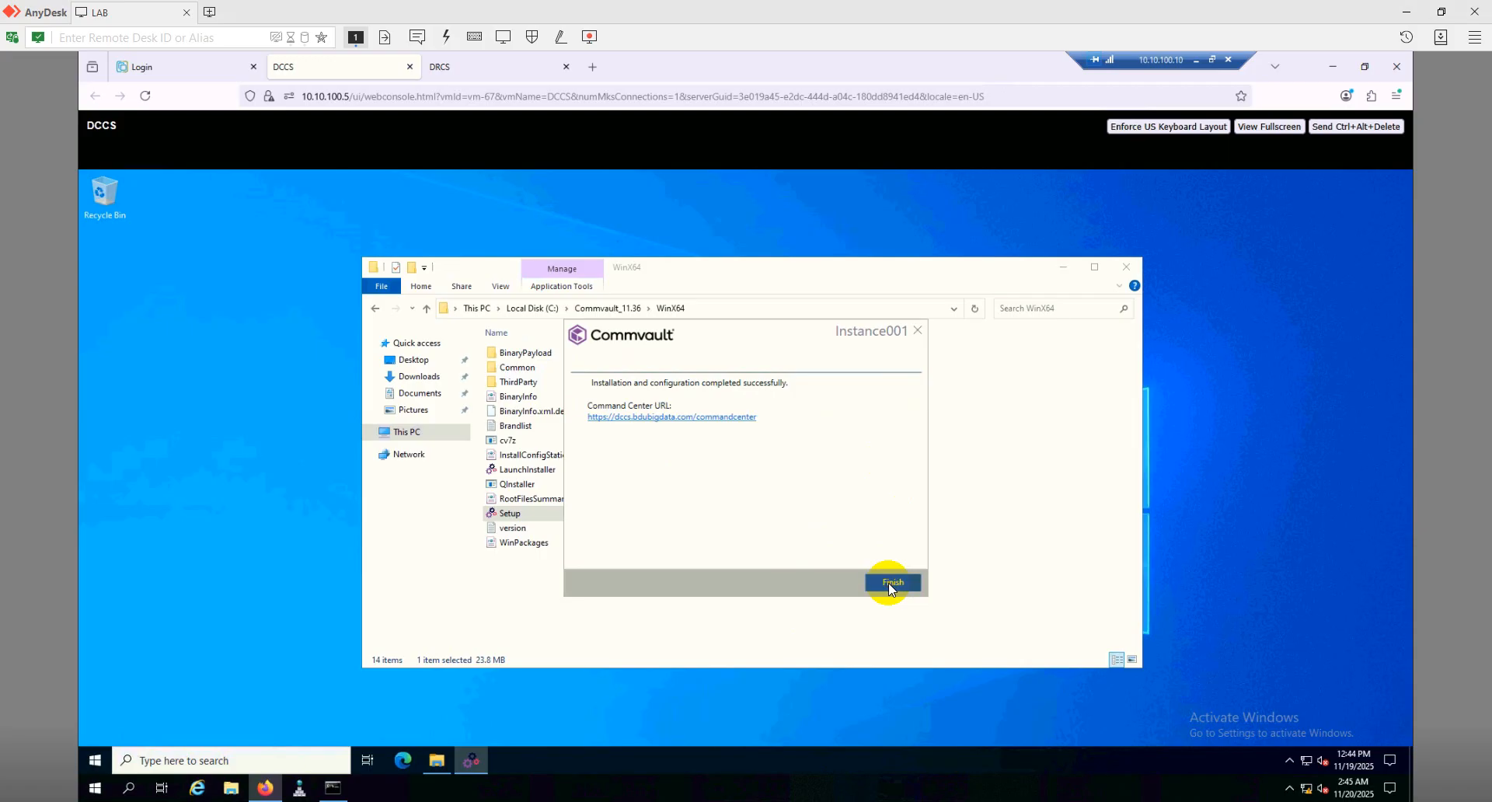
{"action": "left_click", "coordinate": [890, 582]}
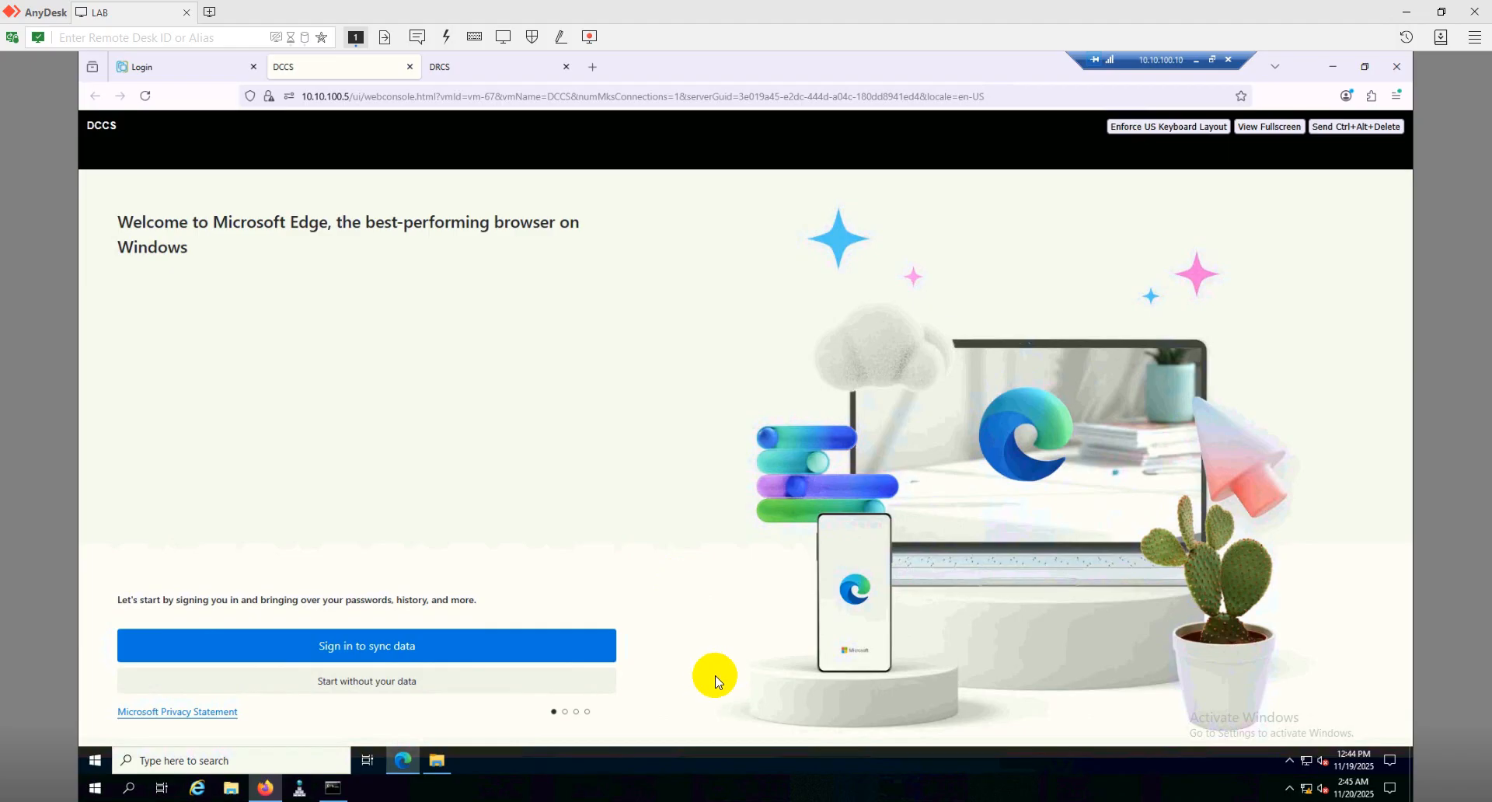
Skip Edge's first-run setup without syncing data and proceed past the certificate warning to Command Center
{"action": "left_click", "coordinate": [401, 687]}
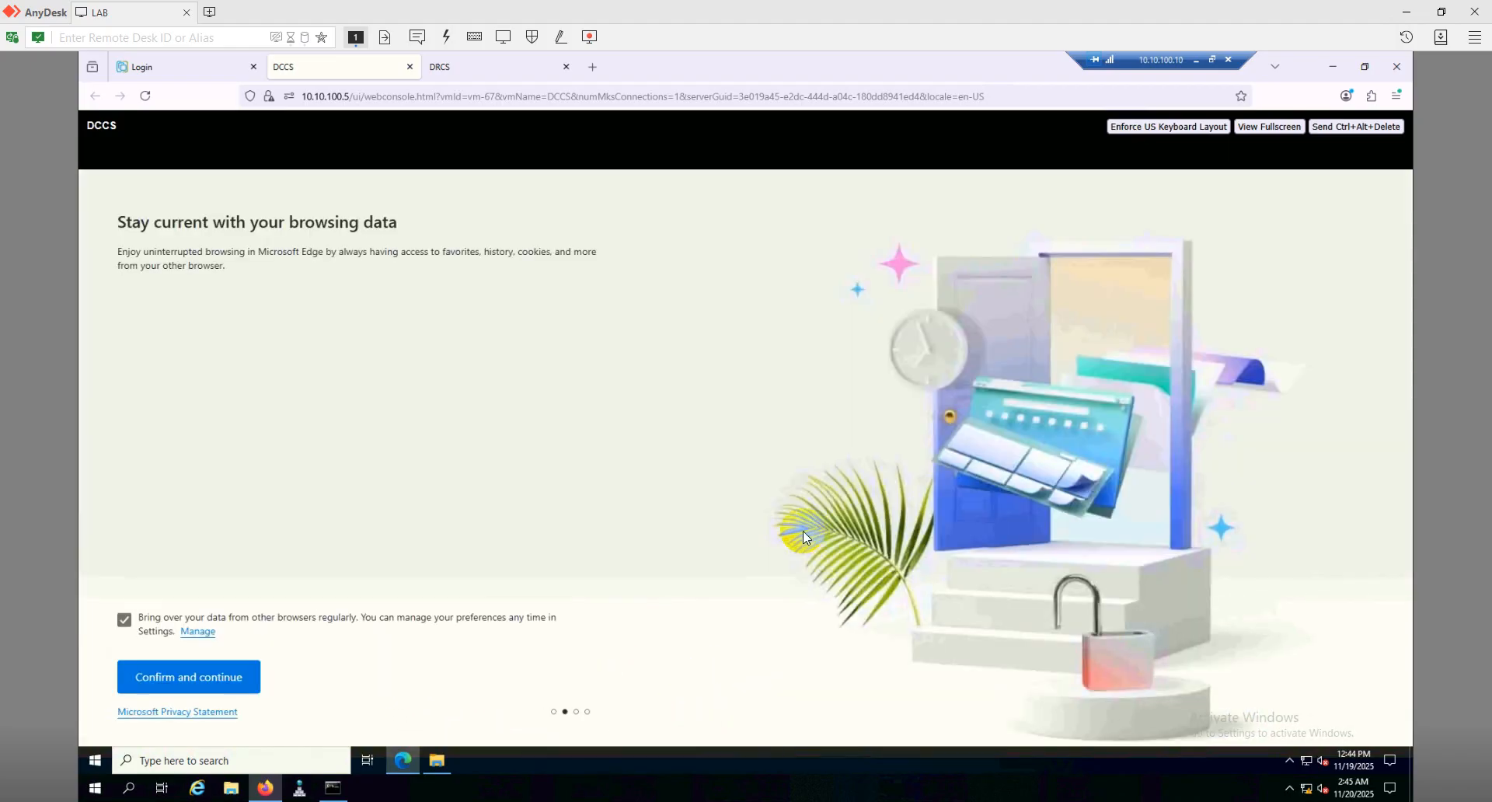
{"action": "left_click", "coordinate": [190, 677]}
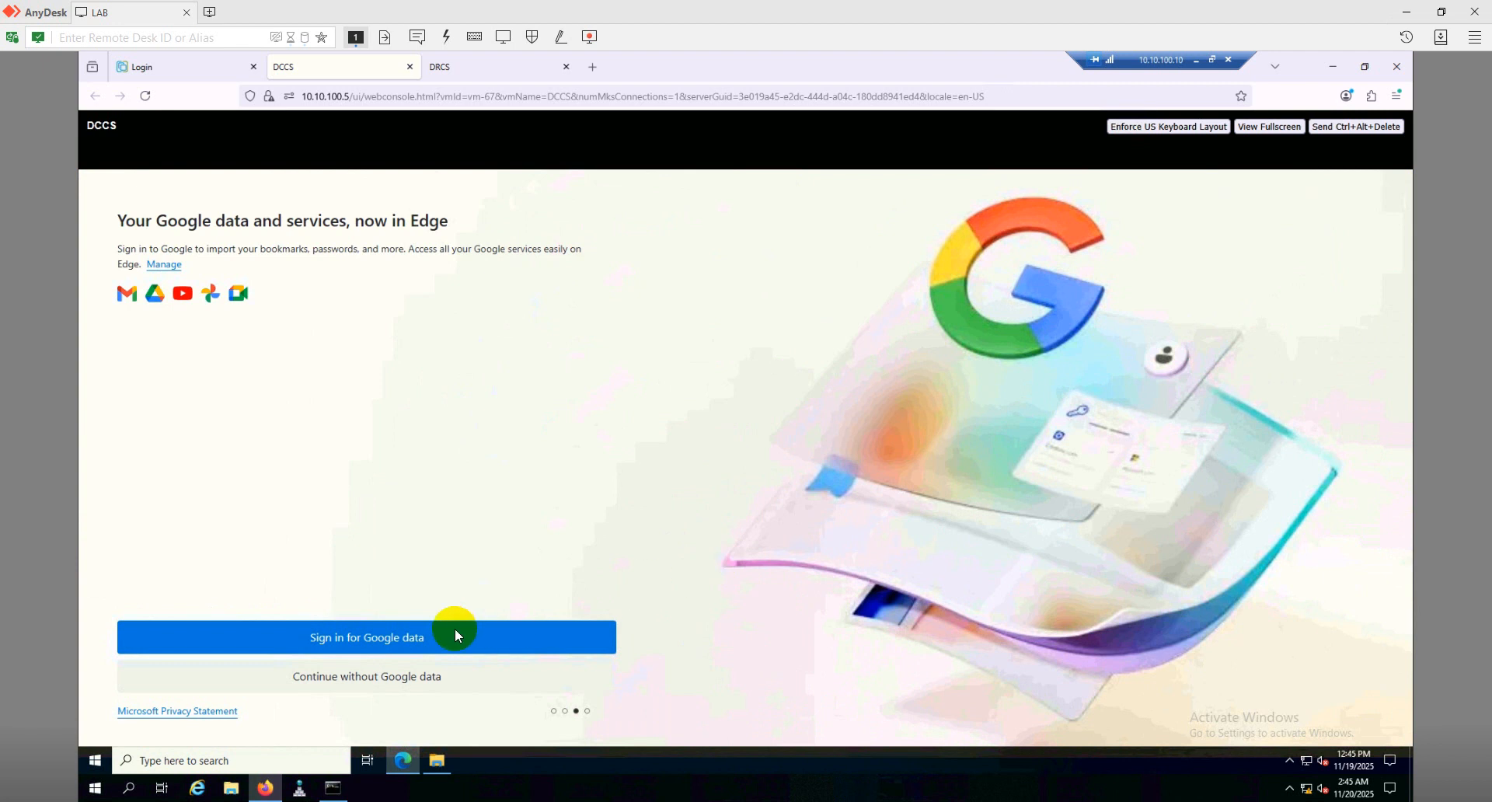
{"action": "left_click", "coordinate": [356, 679]}
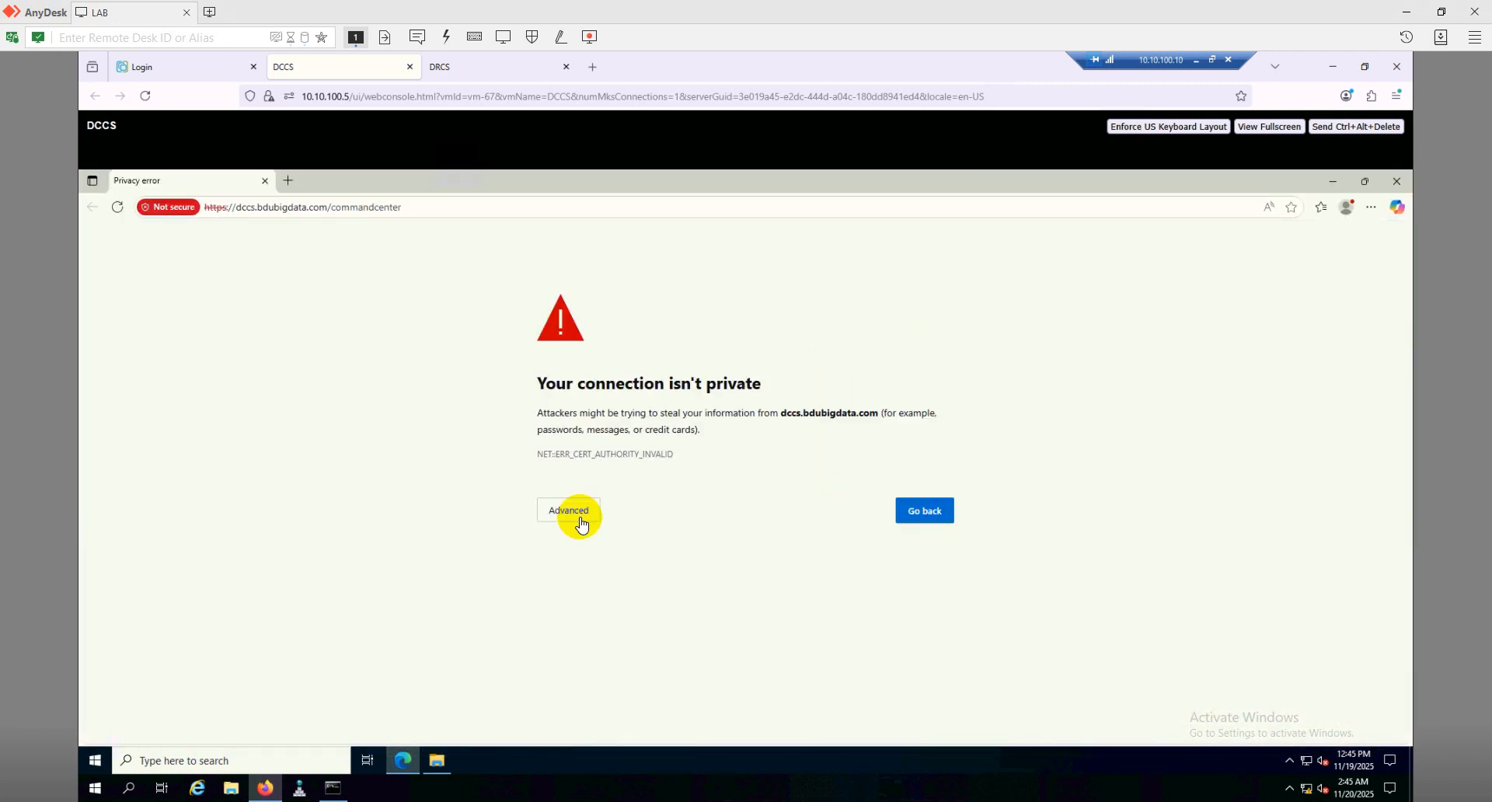
{"action": "left_click", "coordinate": [578, 515]}
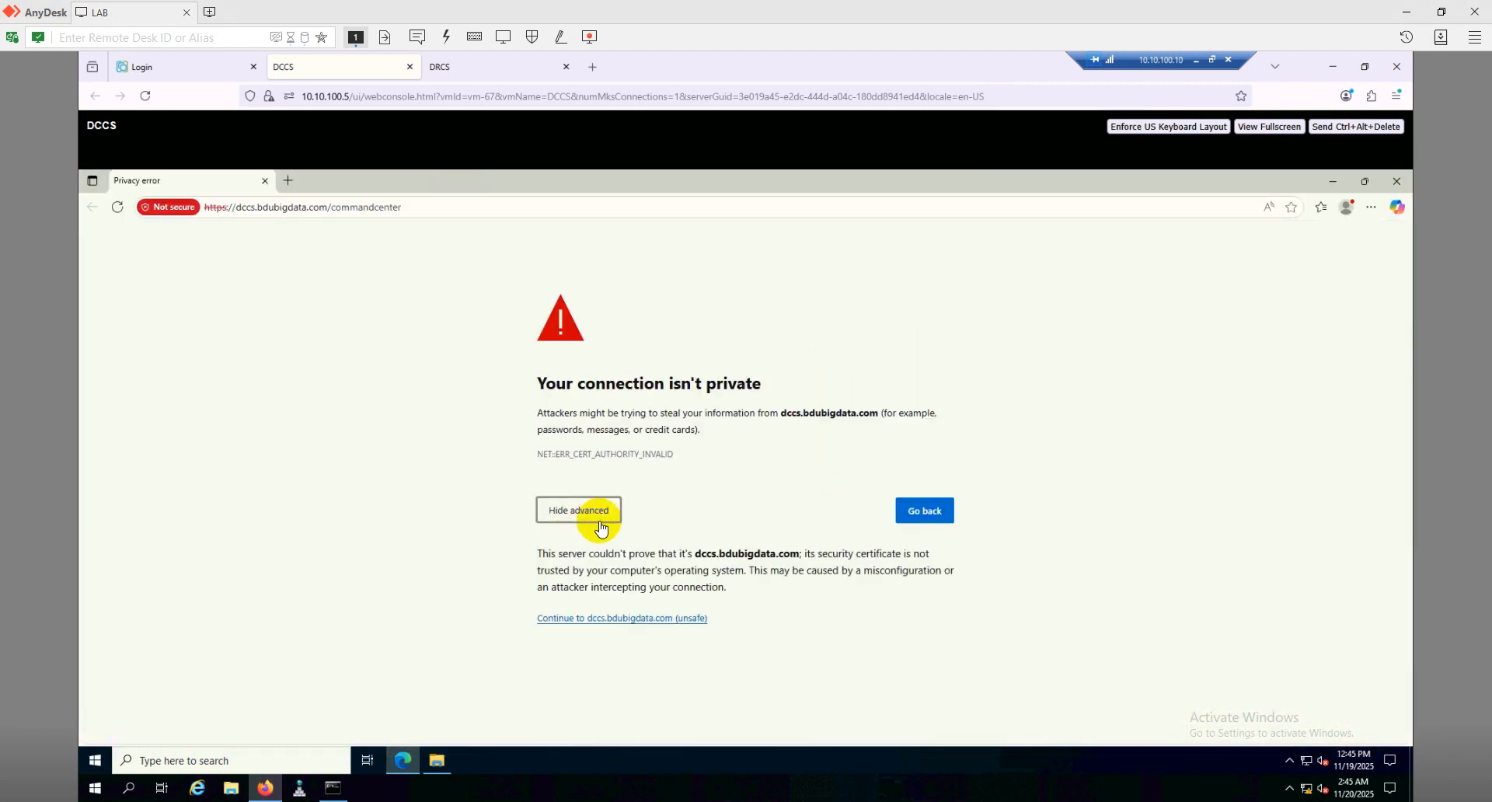
{"action": "left_click", "coordinate": [647, 622]}
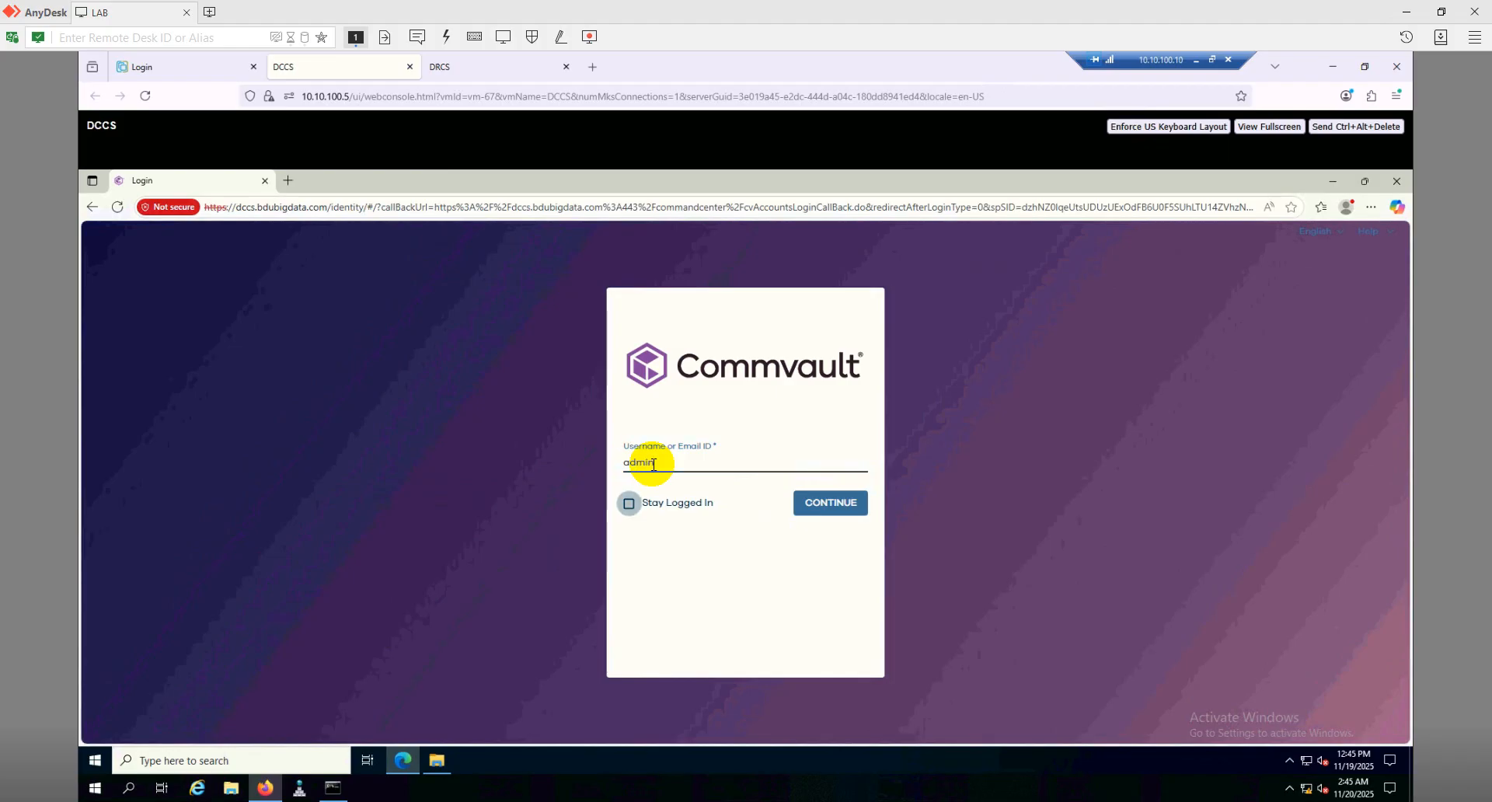
Log in to Command Center with the password, save it in Edge, and dismiss the license notice
{"action": "key", "text": "Tab"}
{"action": "key", "text": "Return"}
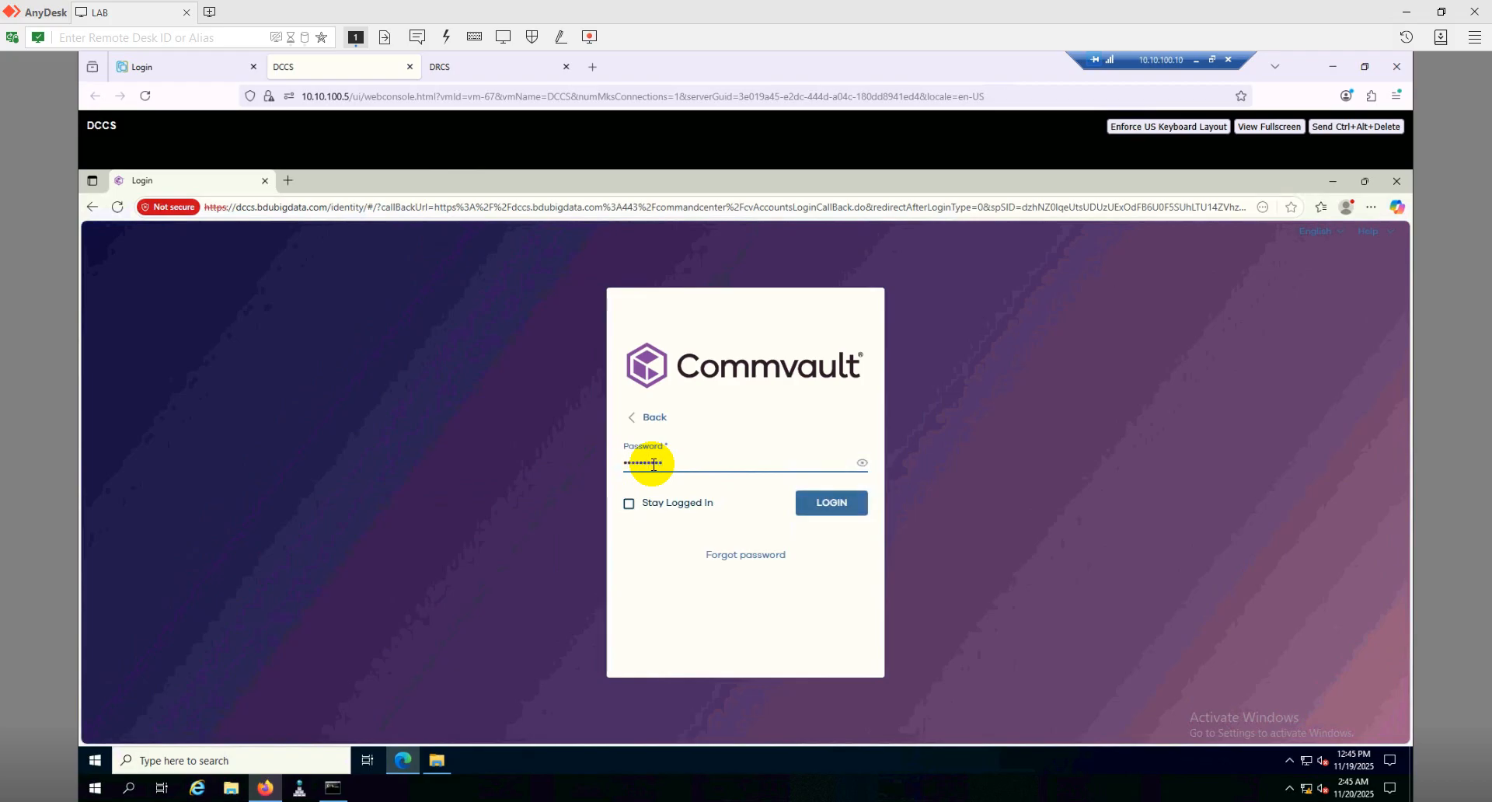
{"action": "left_click", "coordinate": [828, 501]}
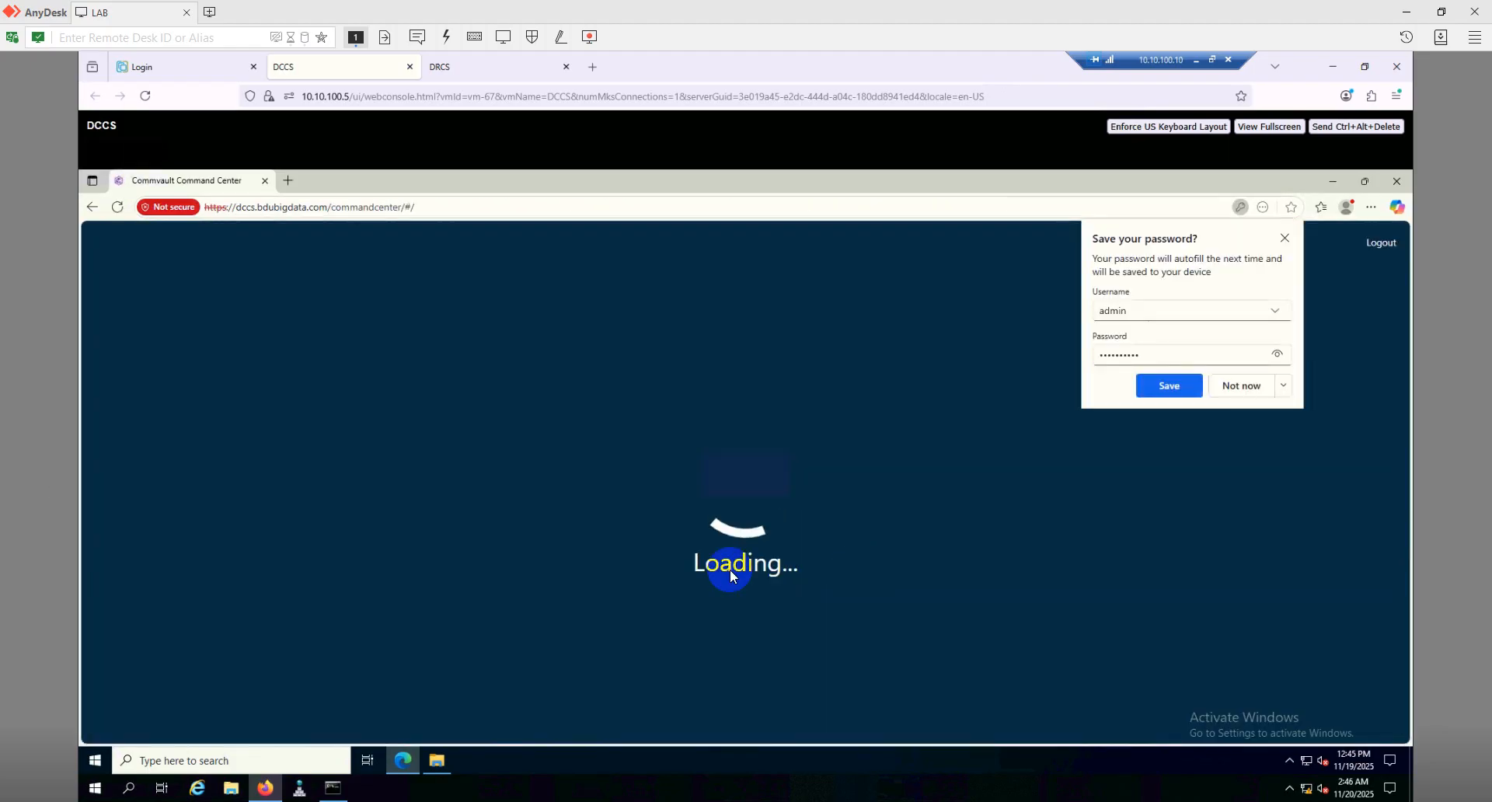
{"action": "left_click", "coordinate": [1169, 386]}
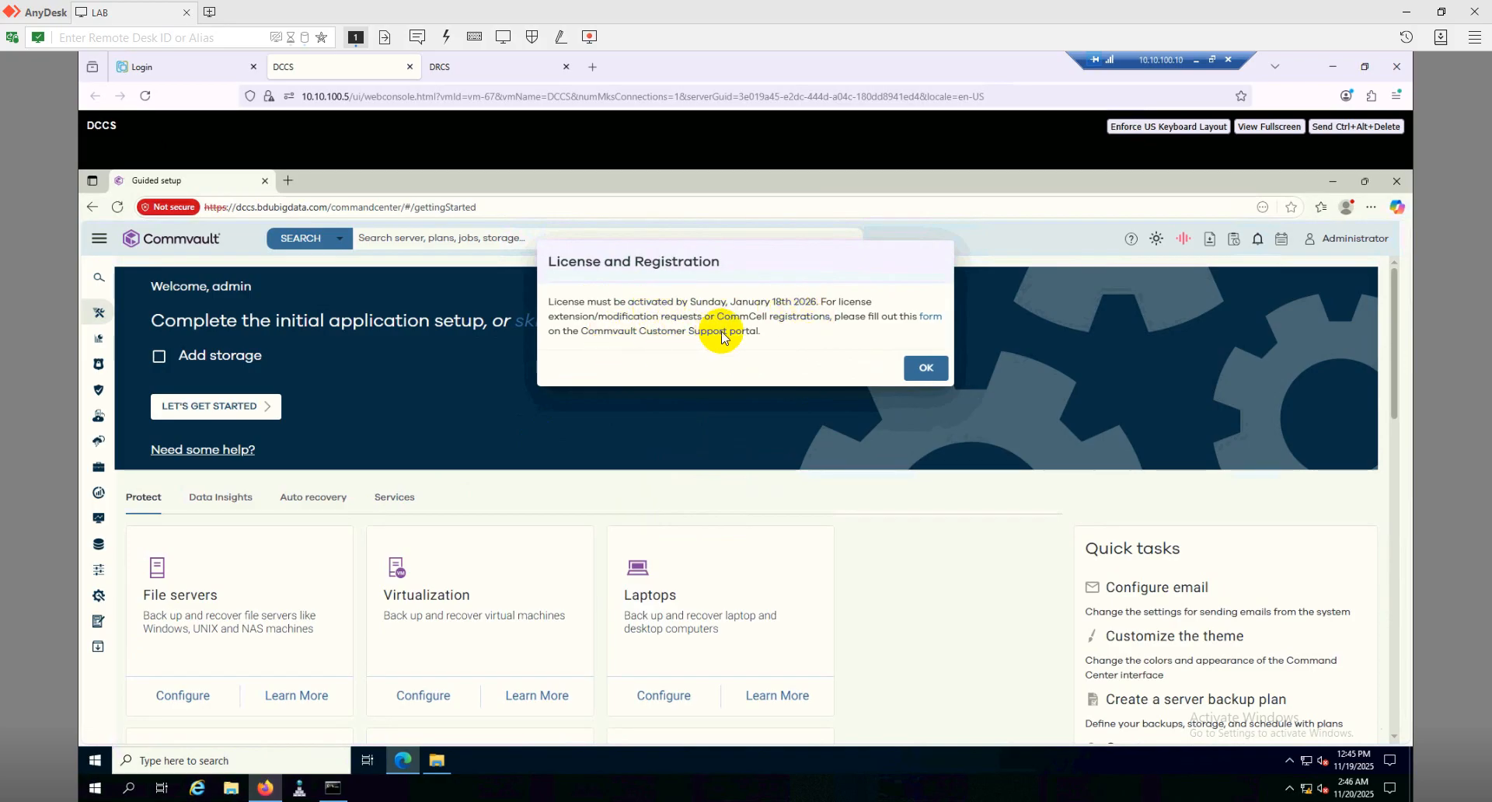
{"action": "left_click", "coordinate": [943, 374]}
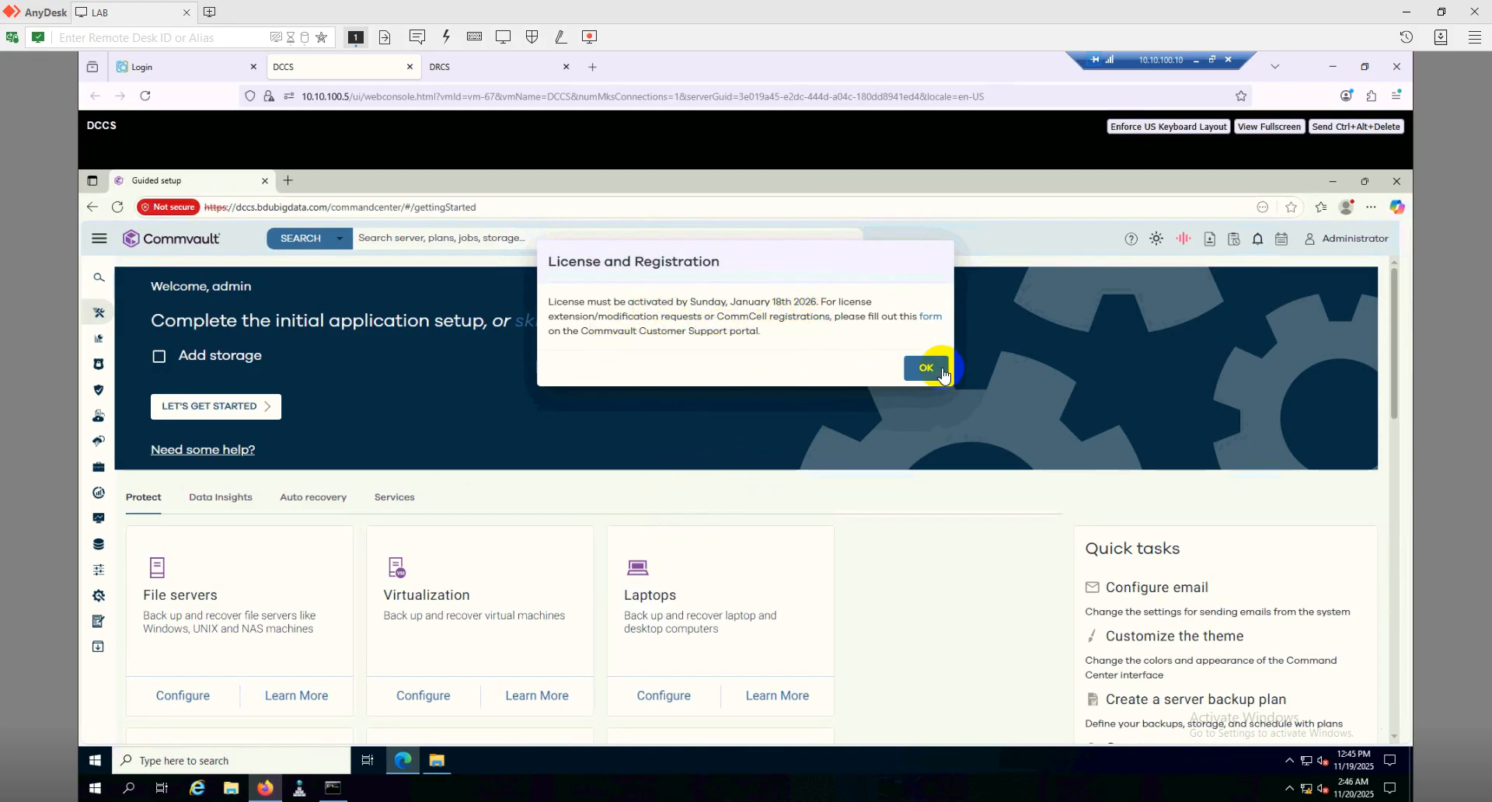
{"action": "left_click", "coordinate": [929, 376]}
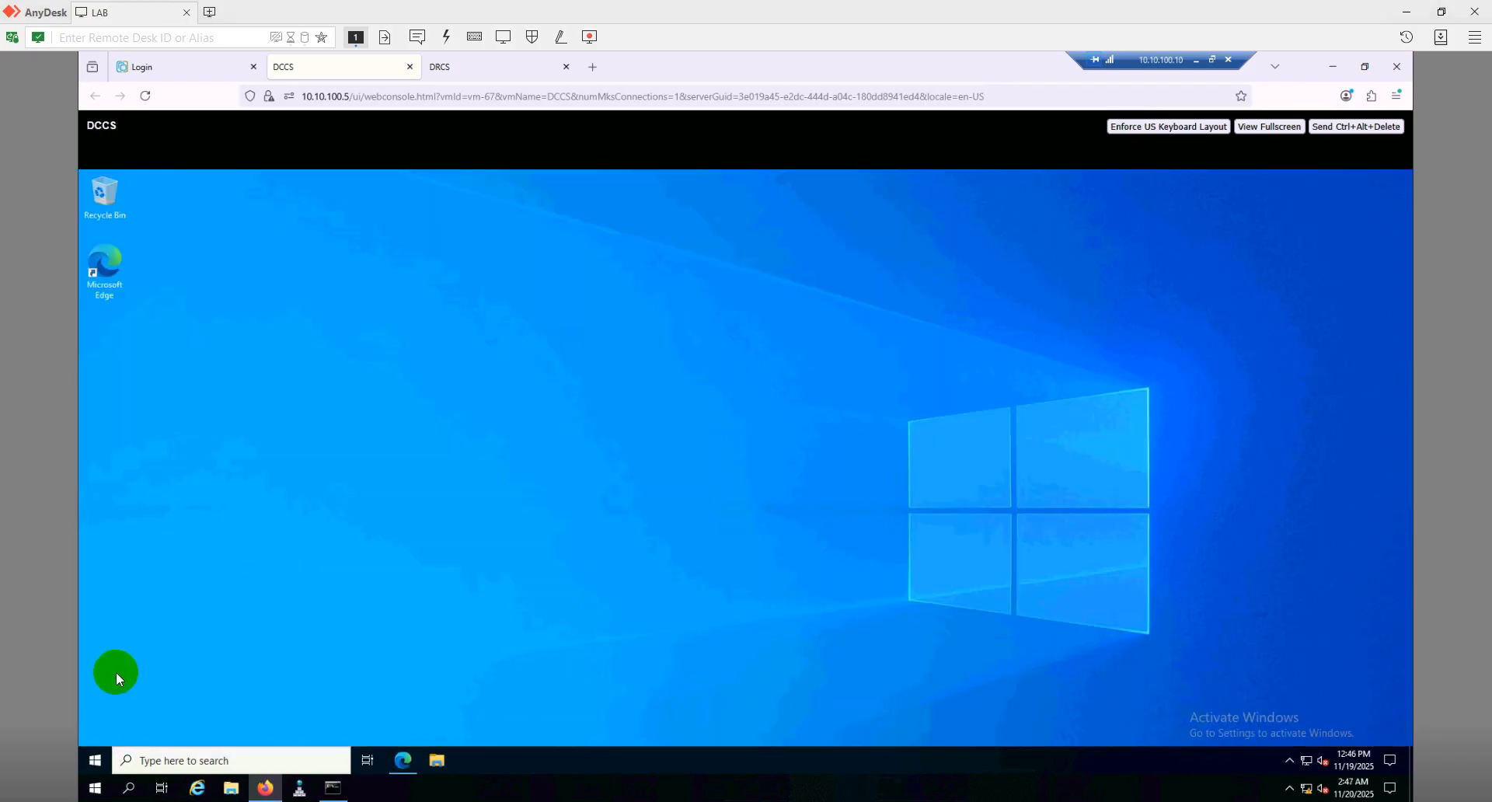
Launch Process Manager for the CommServe instance from the Commvault Start folder and list its services
{"action": "left_click", "coordinate": [92, 757]}
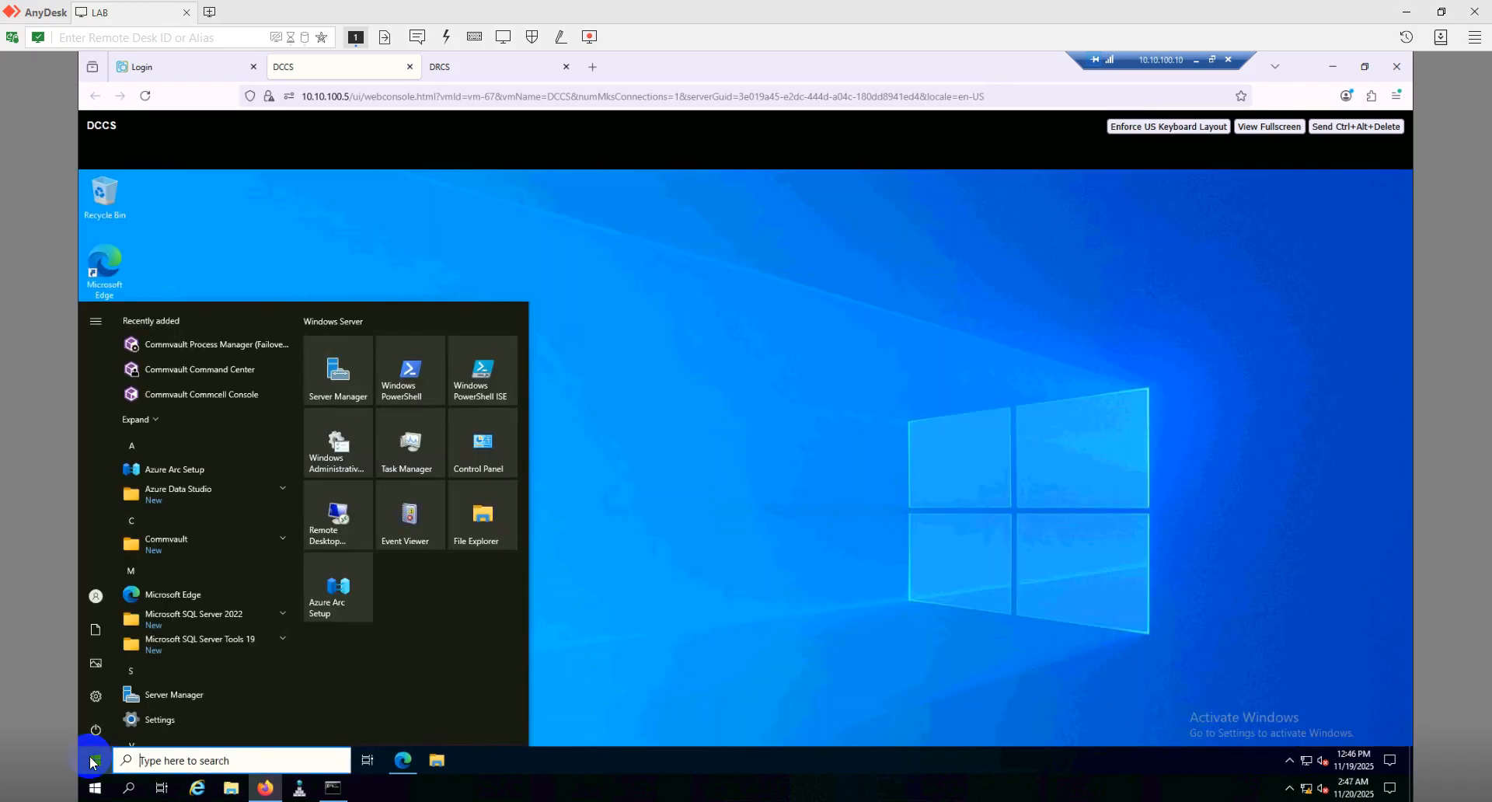
{"action": "left_click", "coordinate": [235, 545]}
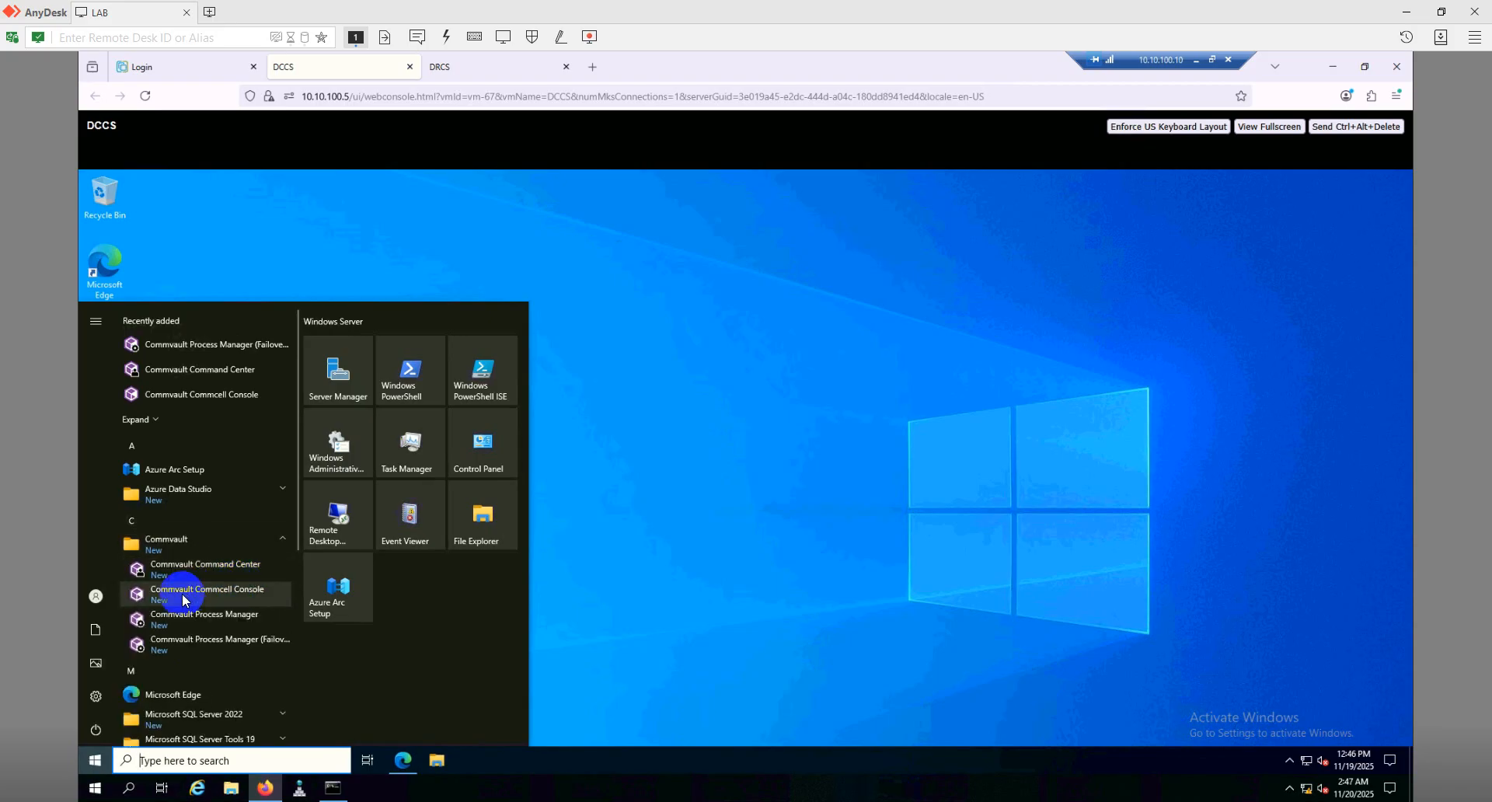
{"action": "left_click", "coordinate": [230, 617]}
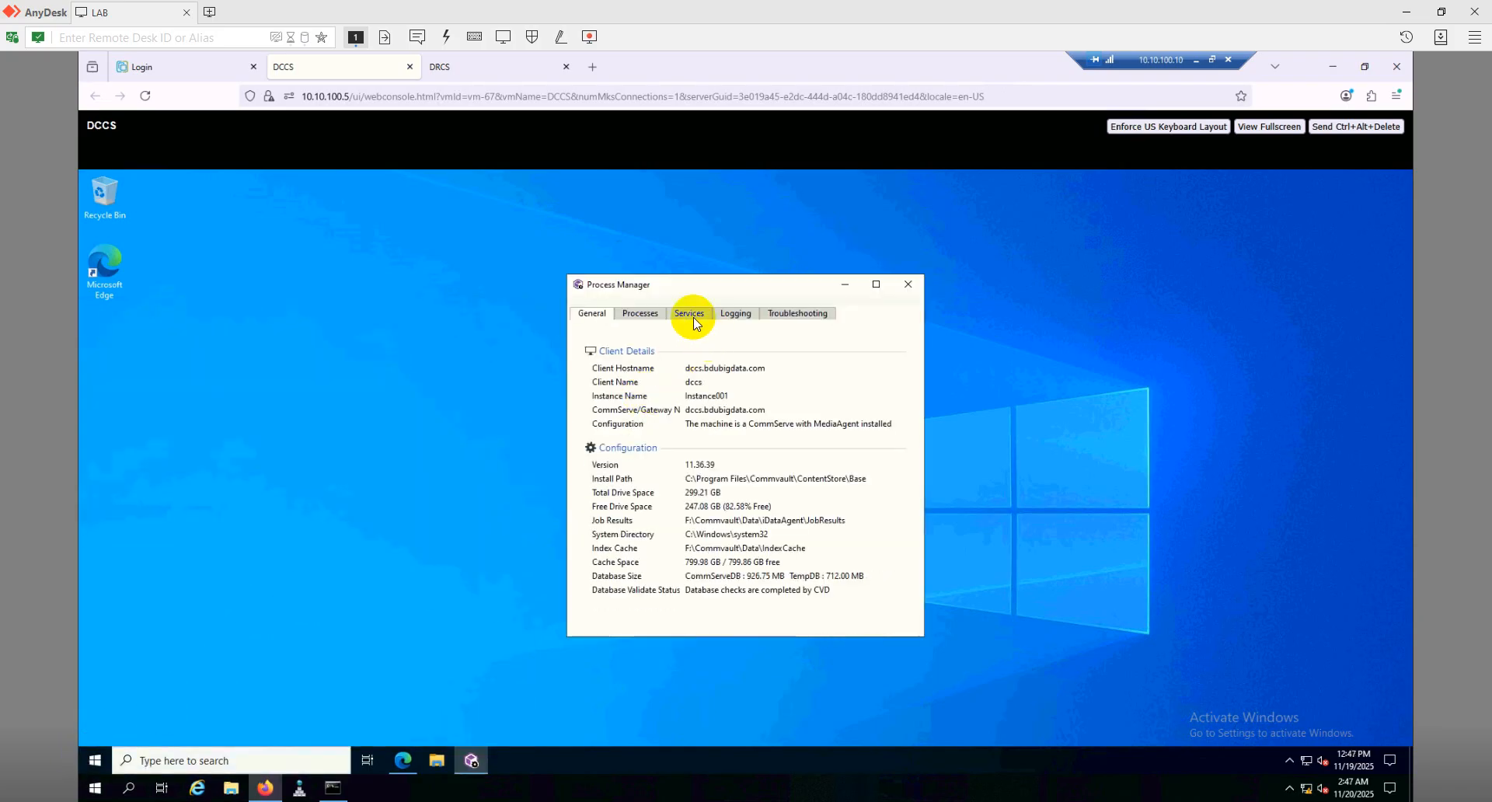
{"action": "left_click", "coordinate": [691, 315]}
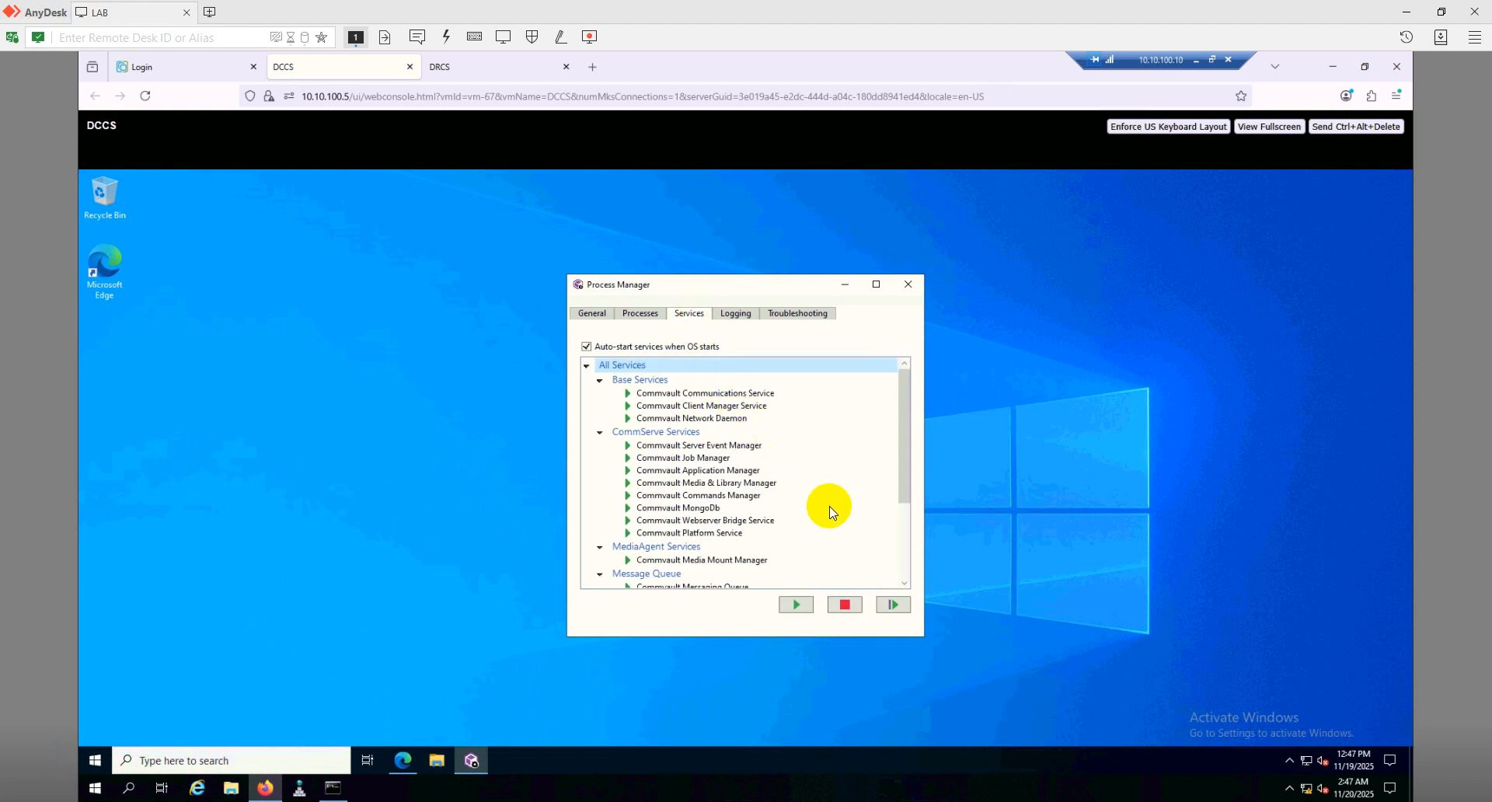
{"action": "scroll", "coordinate": [812, 501], "scroll_direction": "down", "scroll_amount": 3}
Check the client instance's processes and services in its Process Manager, then close that window
{"action": "left_click", "coordinate": [108, 762]}
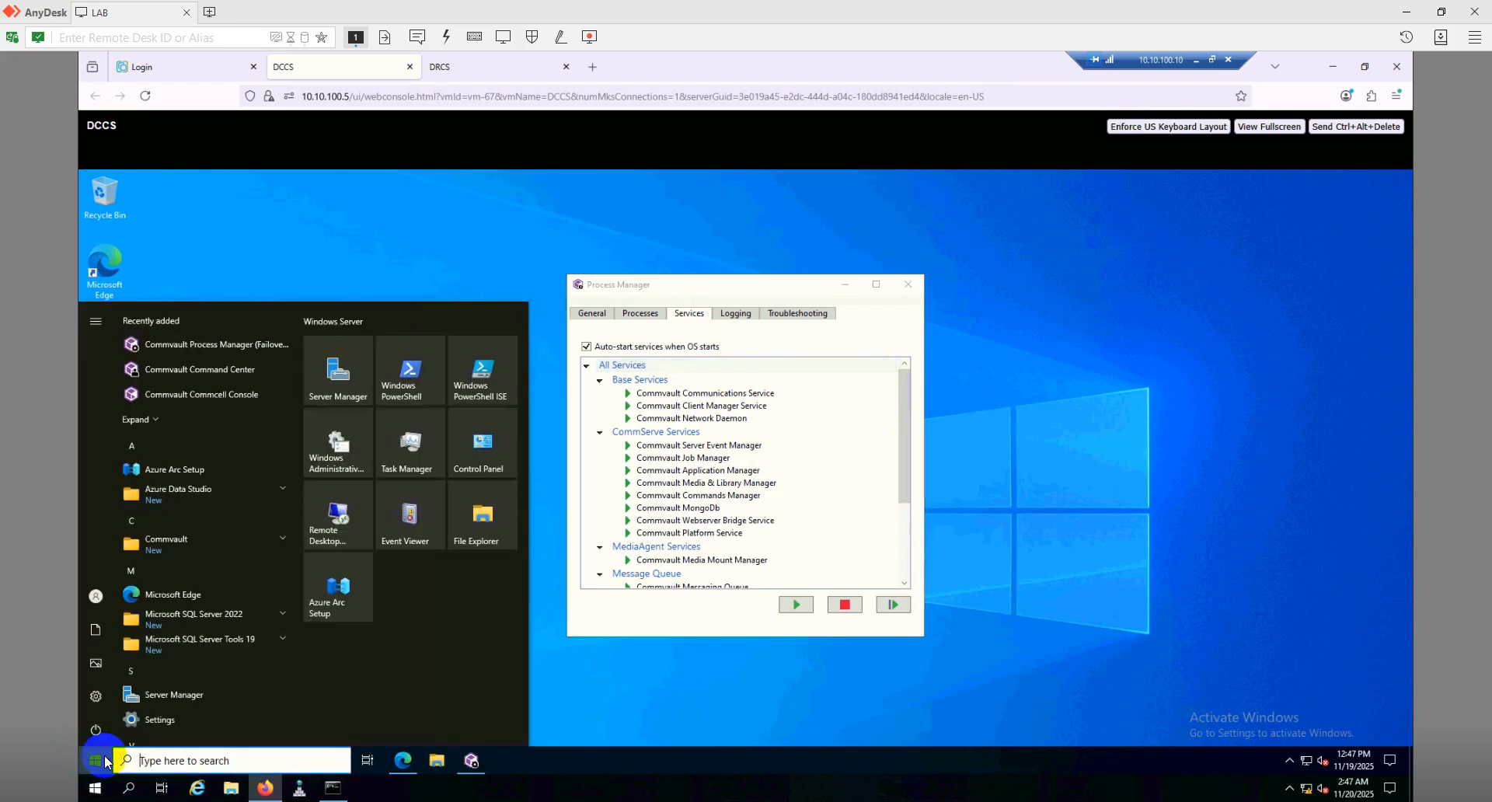
{"action": "left_click", "coordinate": [194, 549]}
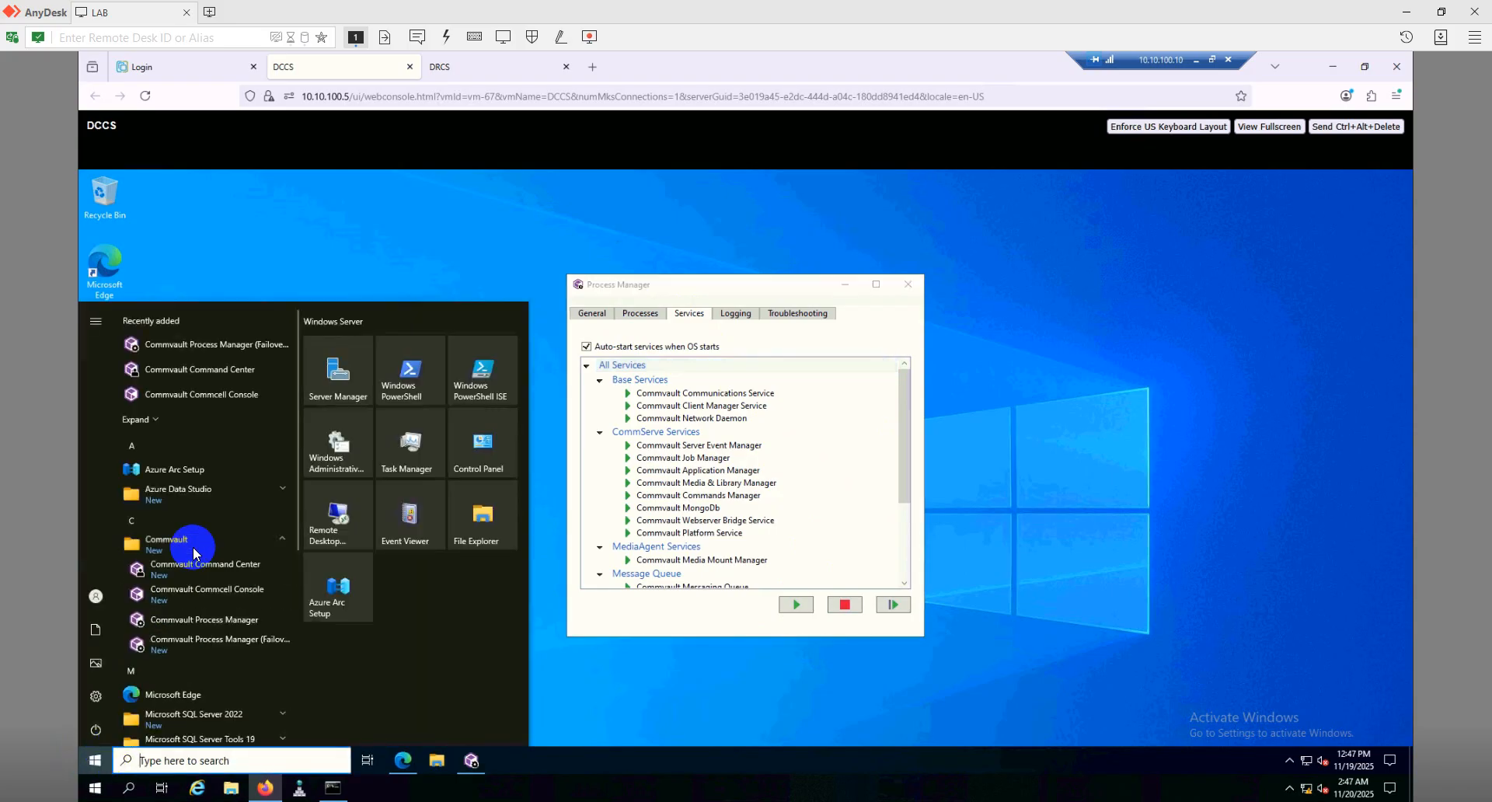
{"action": "left_click", "coordinate": [192, 643]}
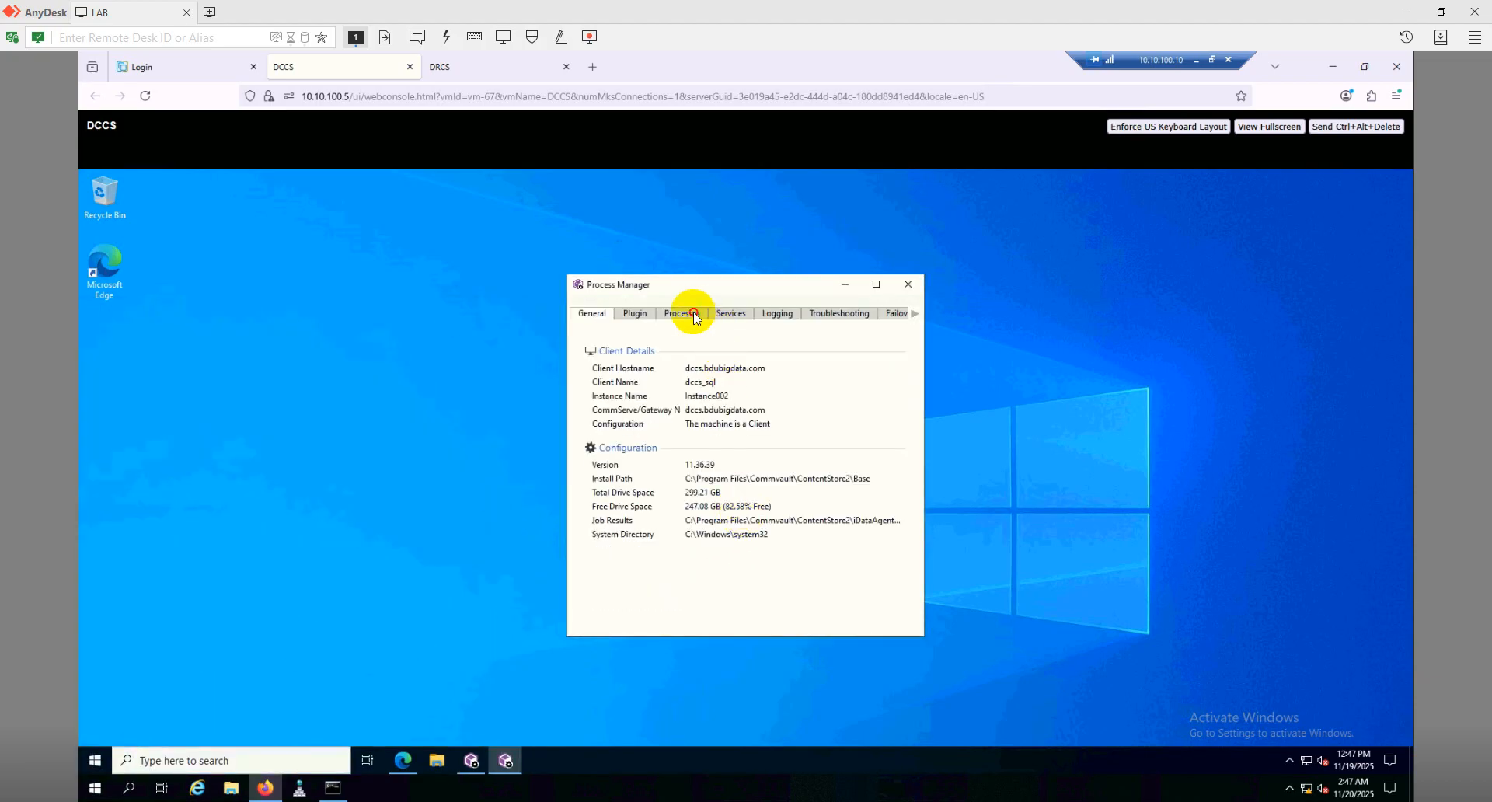
{"action": "left_click", "coordinate": [695, 317]}
{"action": "left_click", "coordinate": [735, 319]}
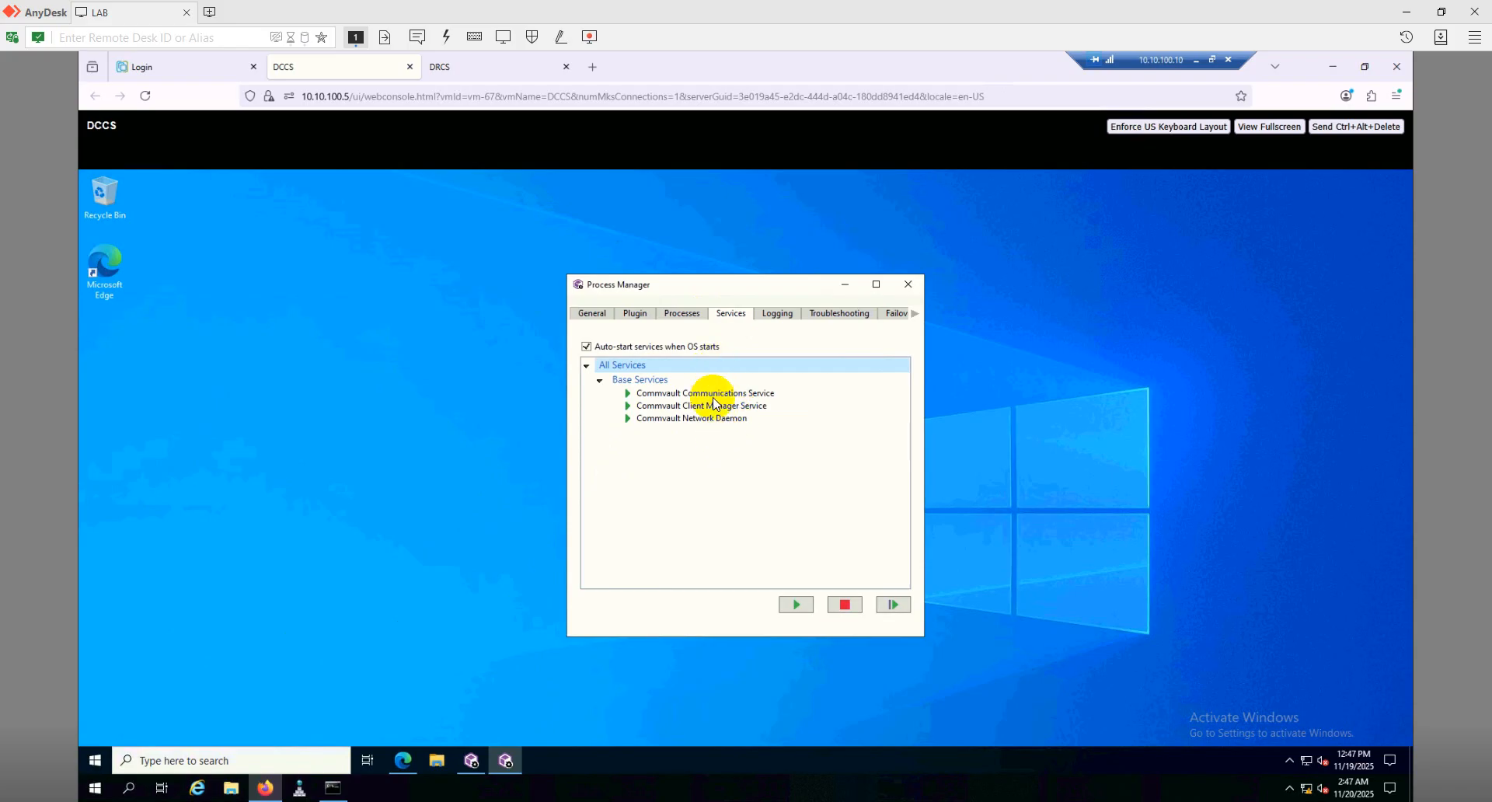
{"action": "left_click", "coordinate": [909, 284]}
Start the stopped Commvault VSS Provider and VSS Hardware Provider services on the CommServe instance
{"action": "scroll", "coordinate": [739, 526], "scroll_direction": "down", "scroll_amount": 3}
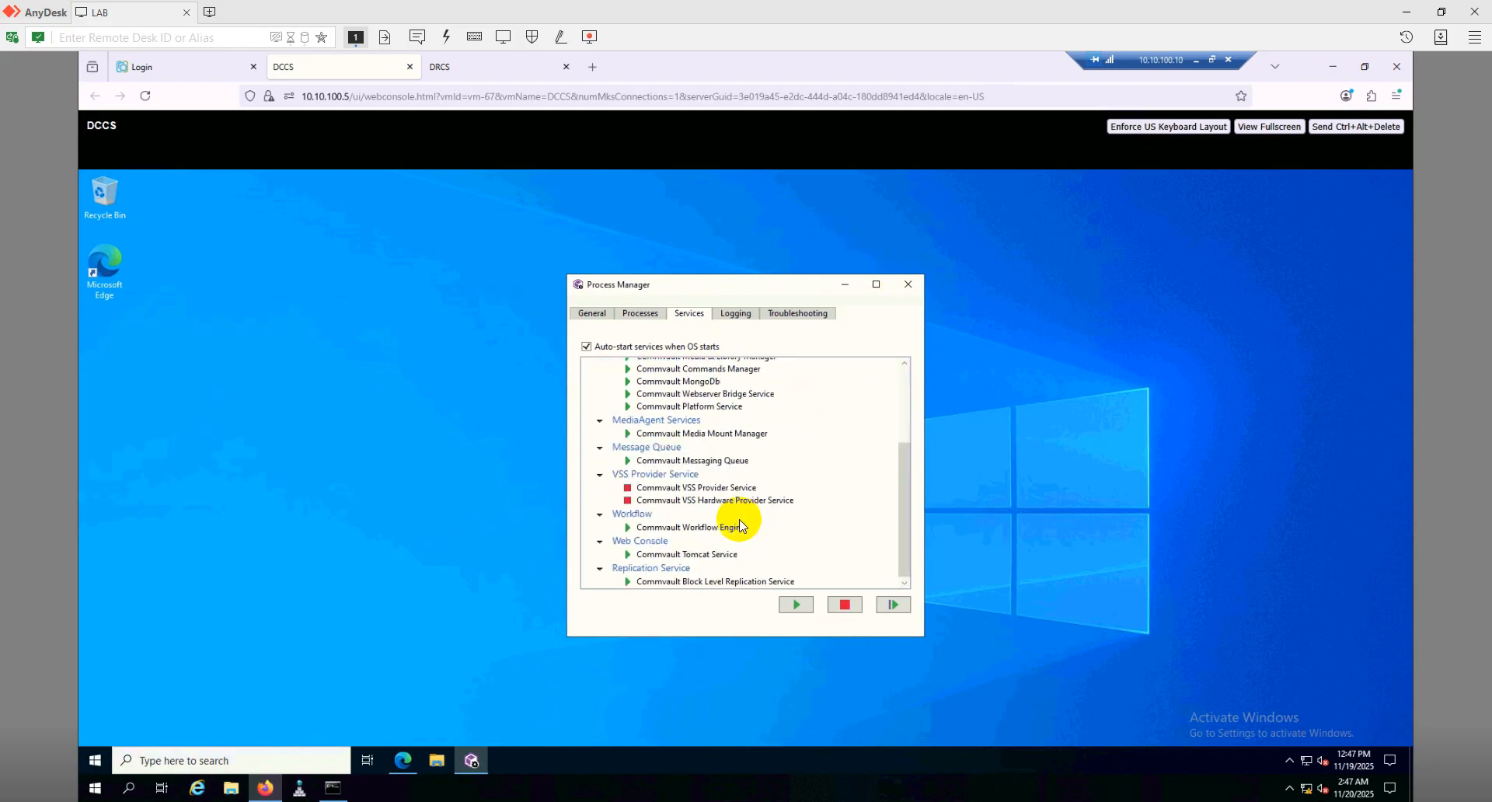
{"action": "left_click", "coordinate": [708, 488]}
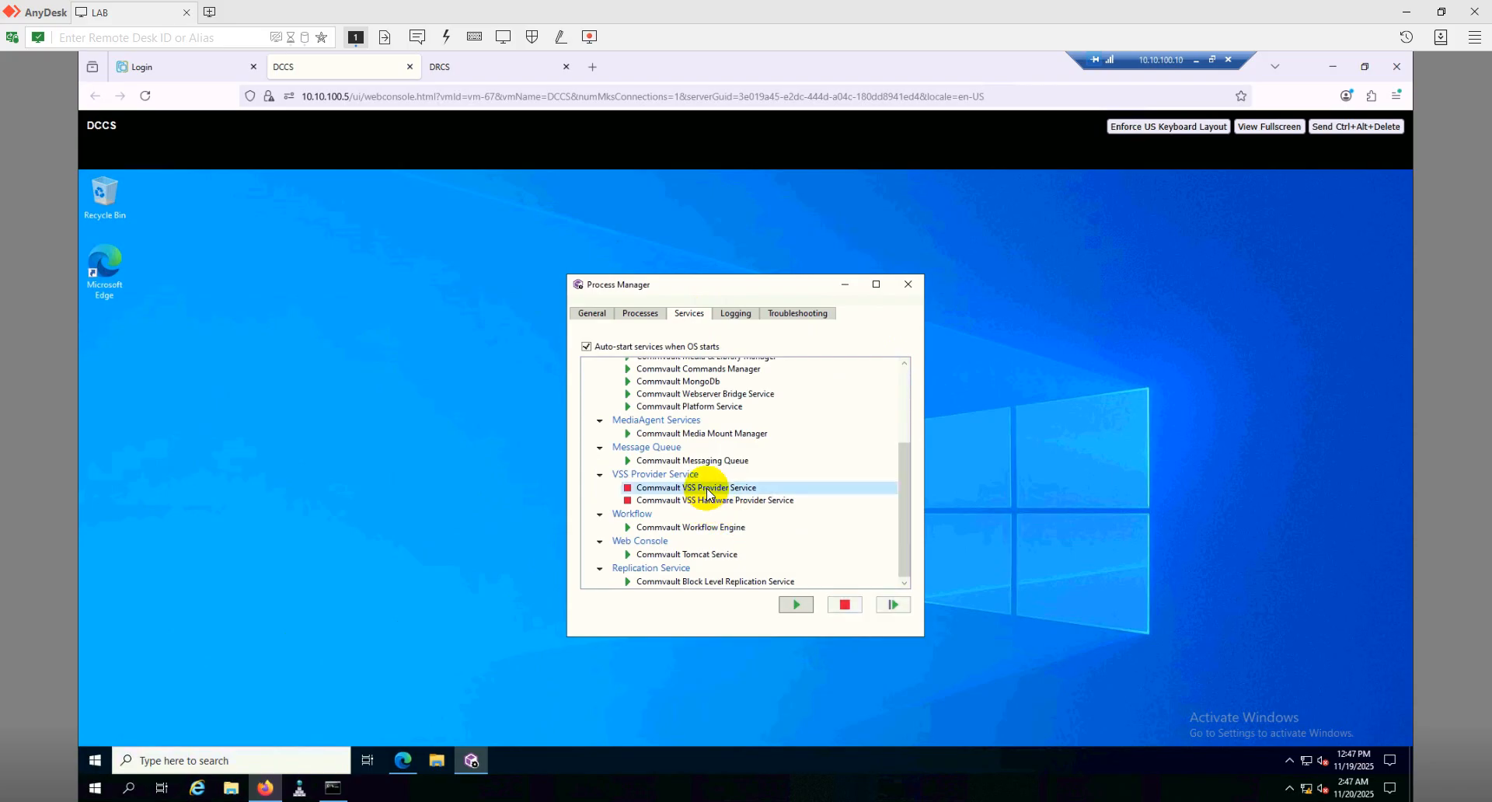
{"action": "right_click", "coordinate": [708, 490]}
{"action": "left_click", "coordinate": [730, 495]}
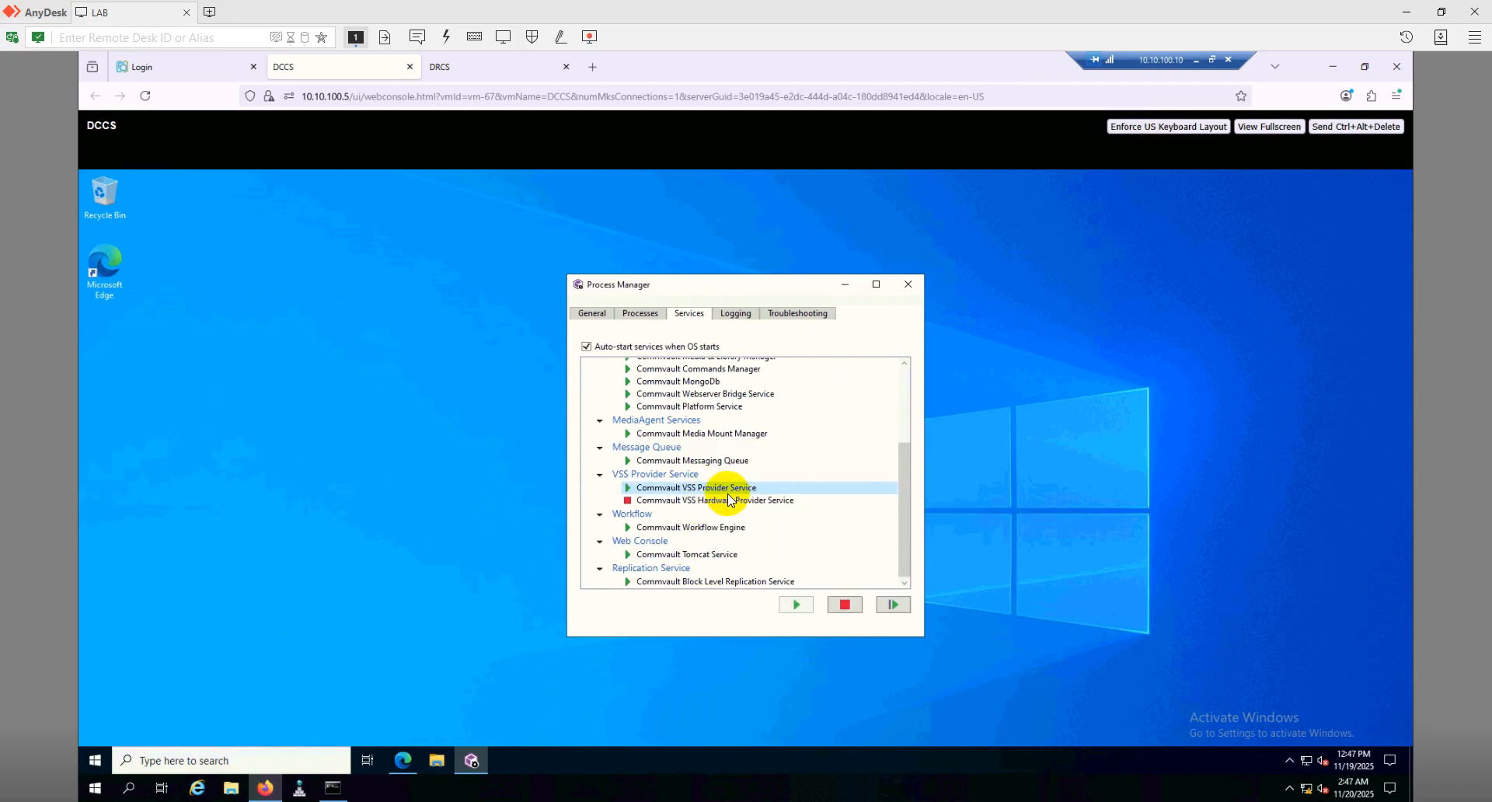
{"action": "left_click", "coordinate": [730, 501]}
{"action": "right_click", "coordinate": [730, 505]}
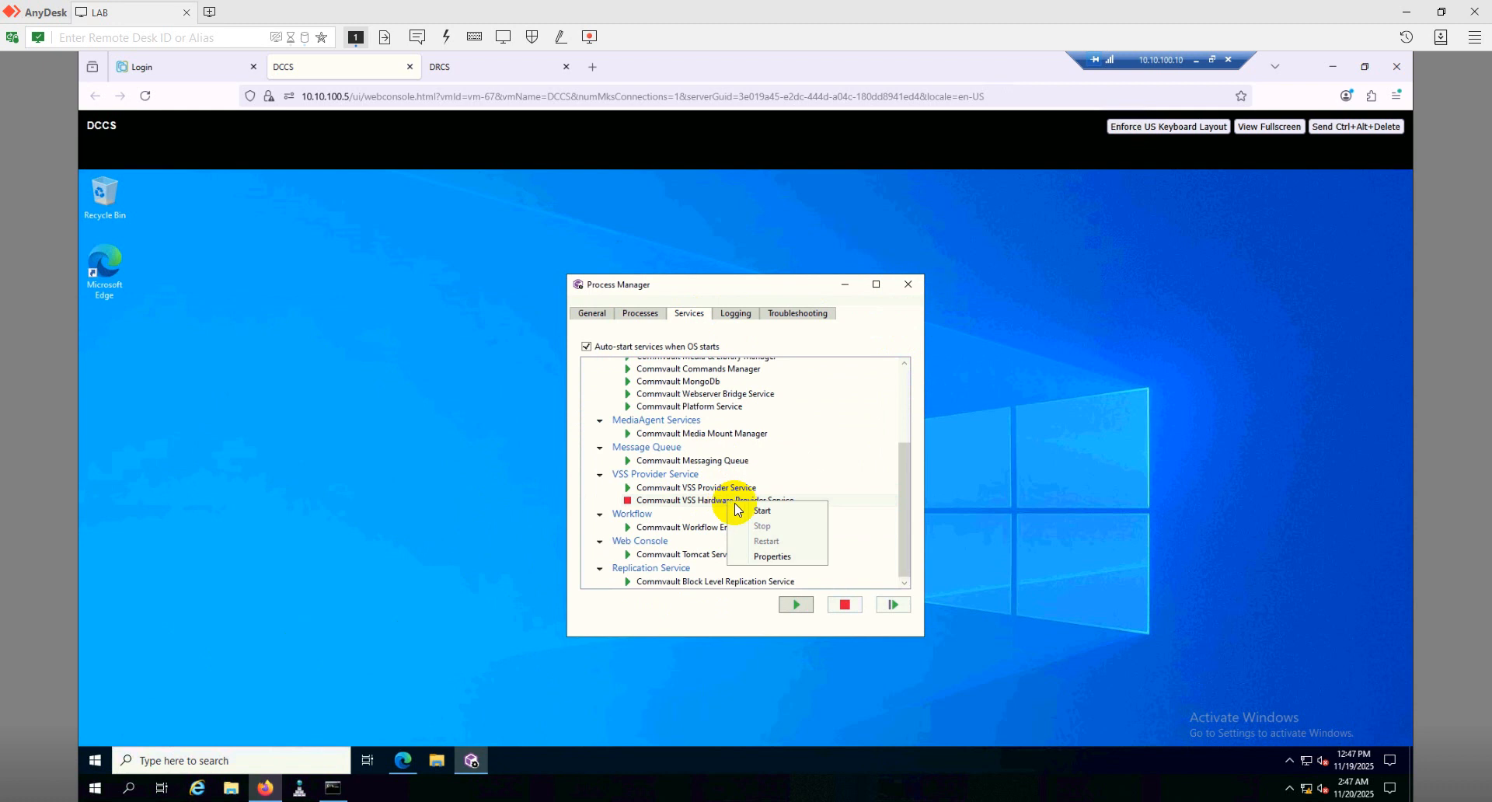
{"action": "left_click", "coordinate": [744, 512]}
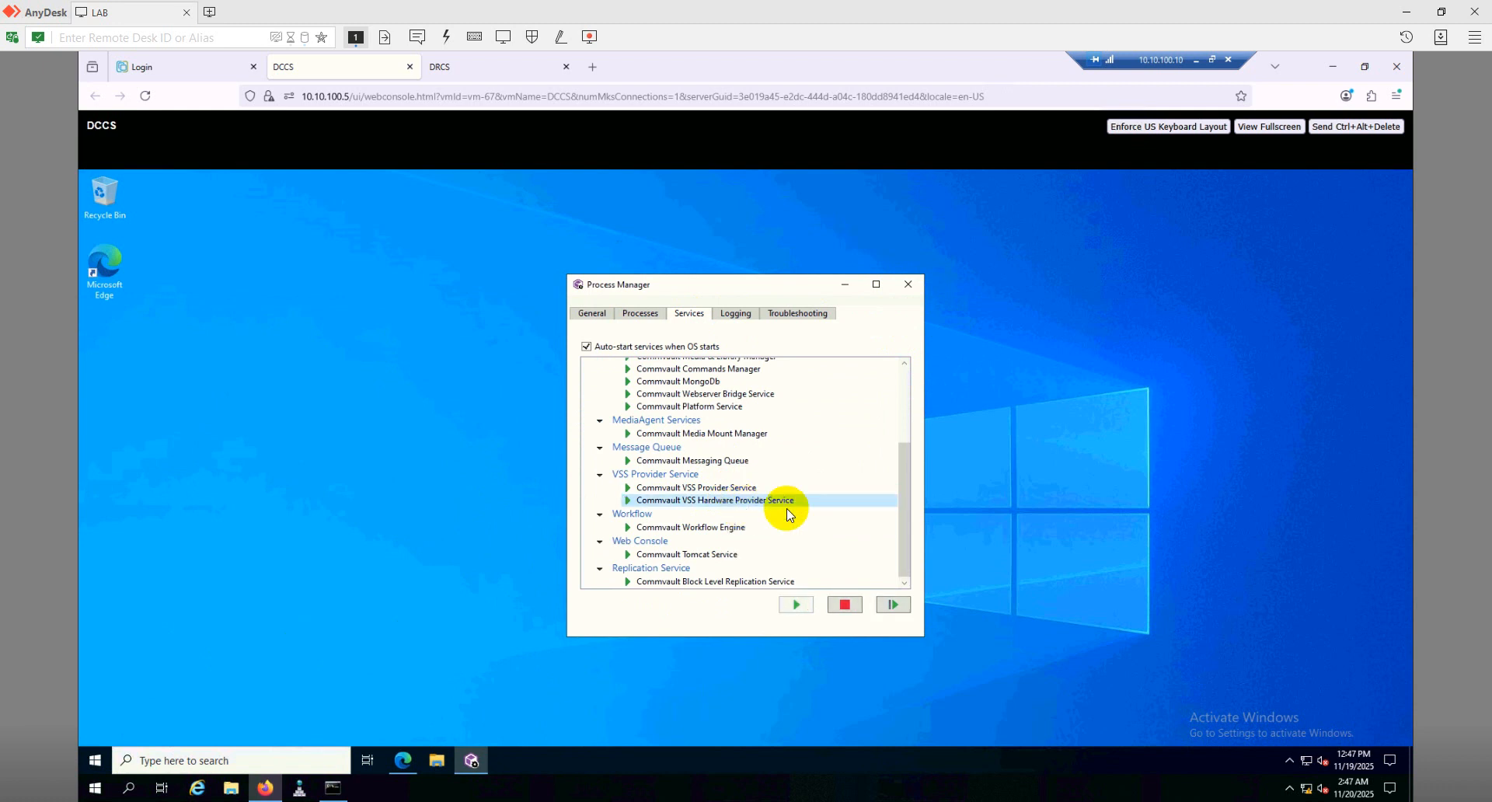
{"action": "scroll", "coordinate": [822, 482], "scroll_direction": "up", "scroll_amount": 5}
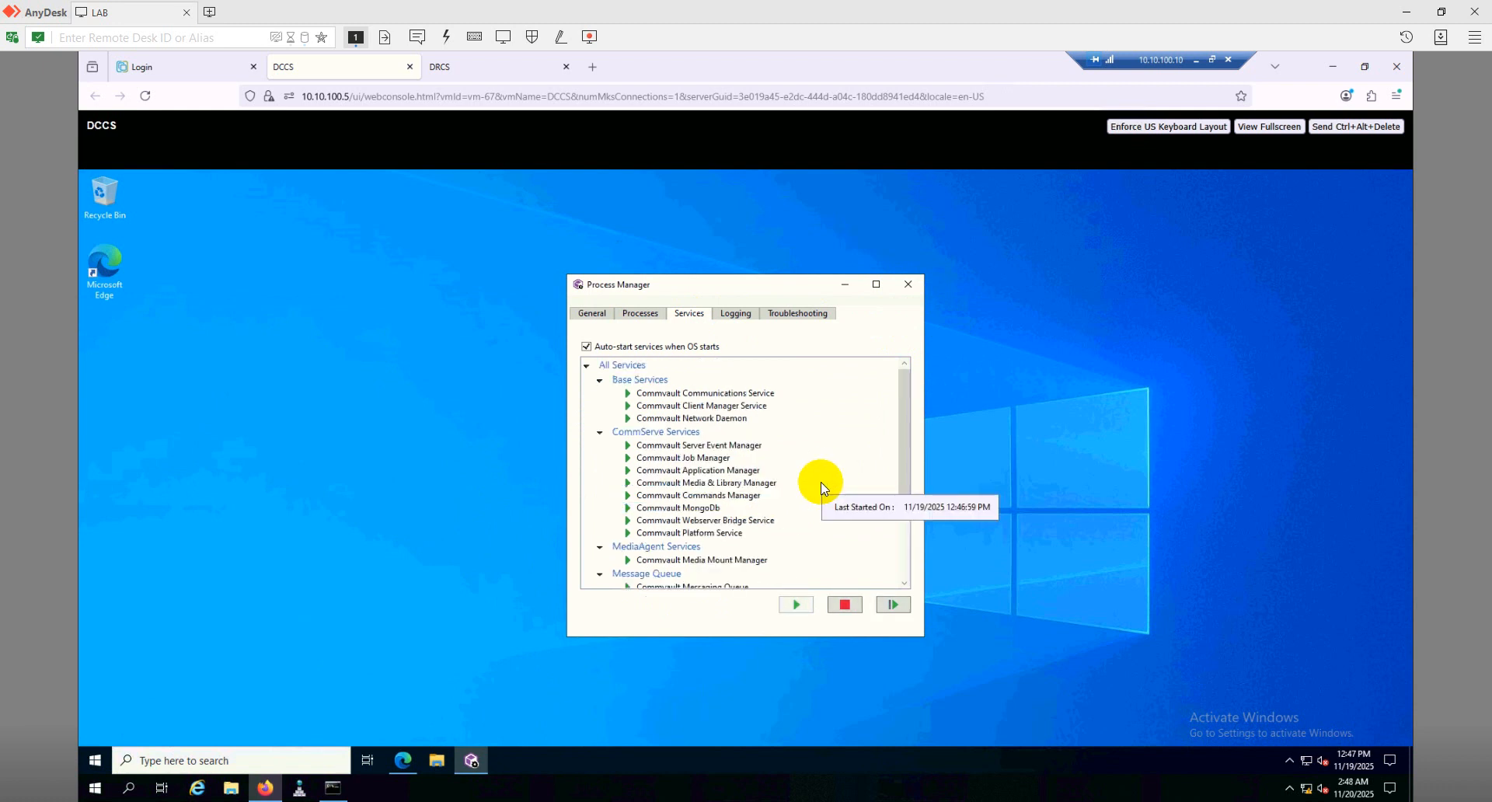
{"action": "scroll", "coordinate": [828, 453], "scroll_direction": "down", "scroll_amount": 5}
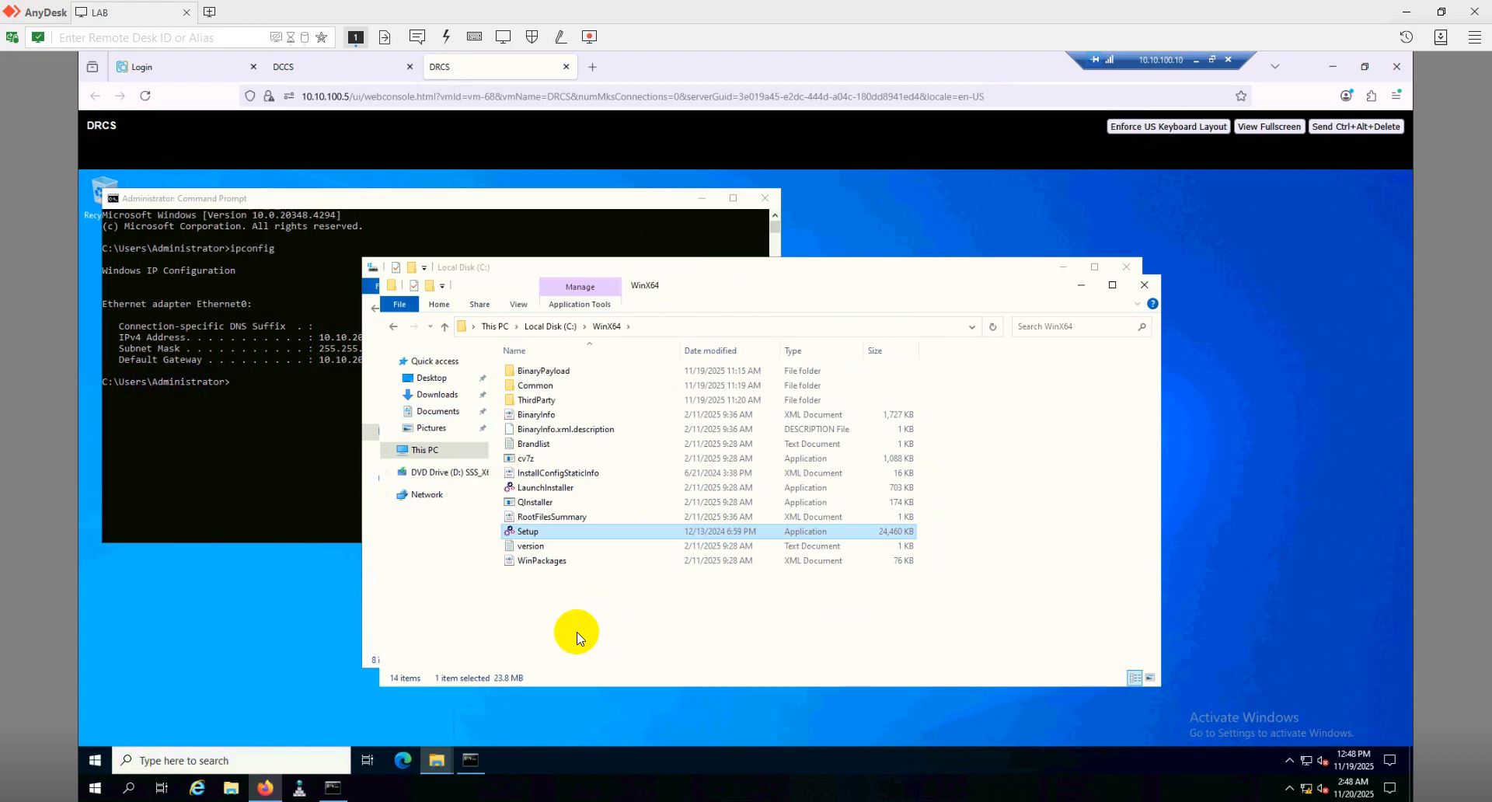
Run Setup as administrator, accept the license, and choose an advanced package selection install
{"action": "right_click", "coordinate": [564, 530]}
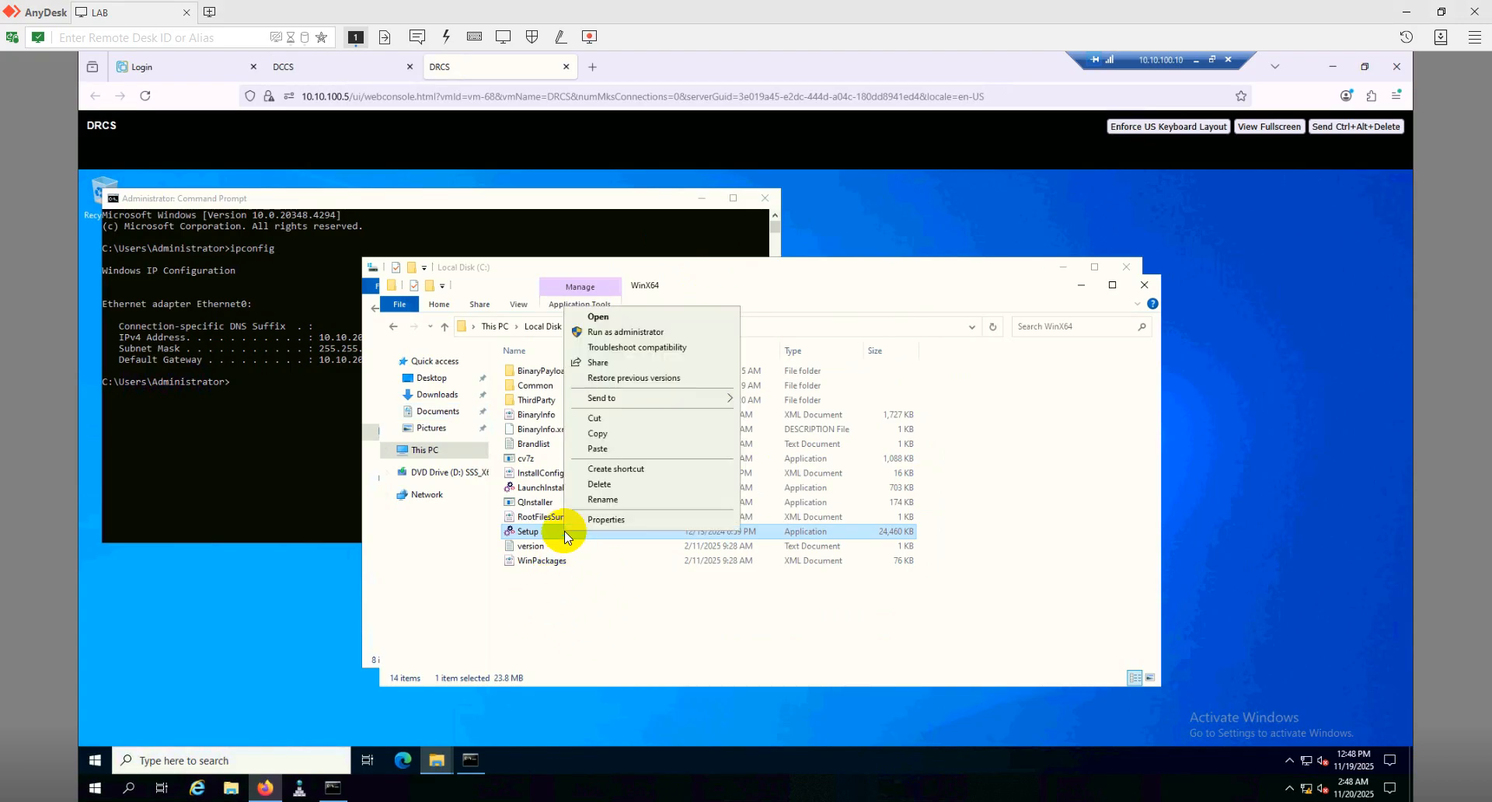
{"action": "left_click", "coordinate": [639, 334]}
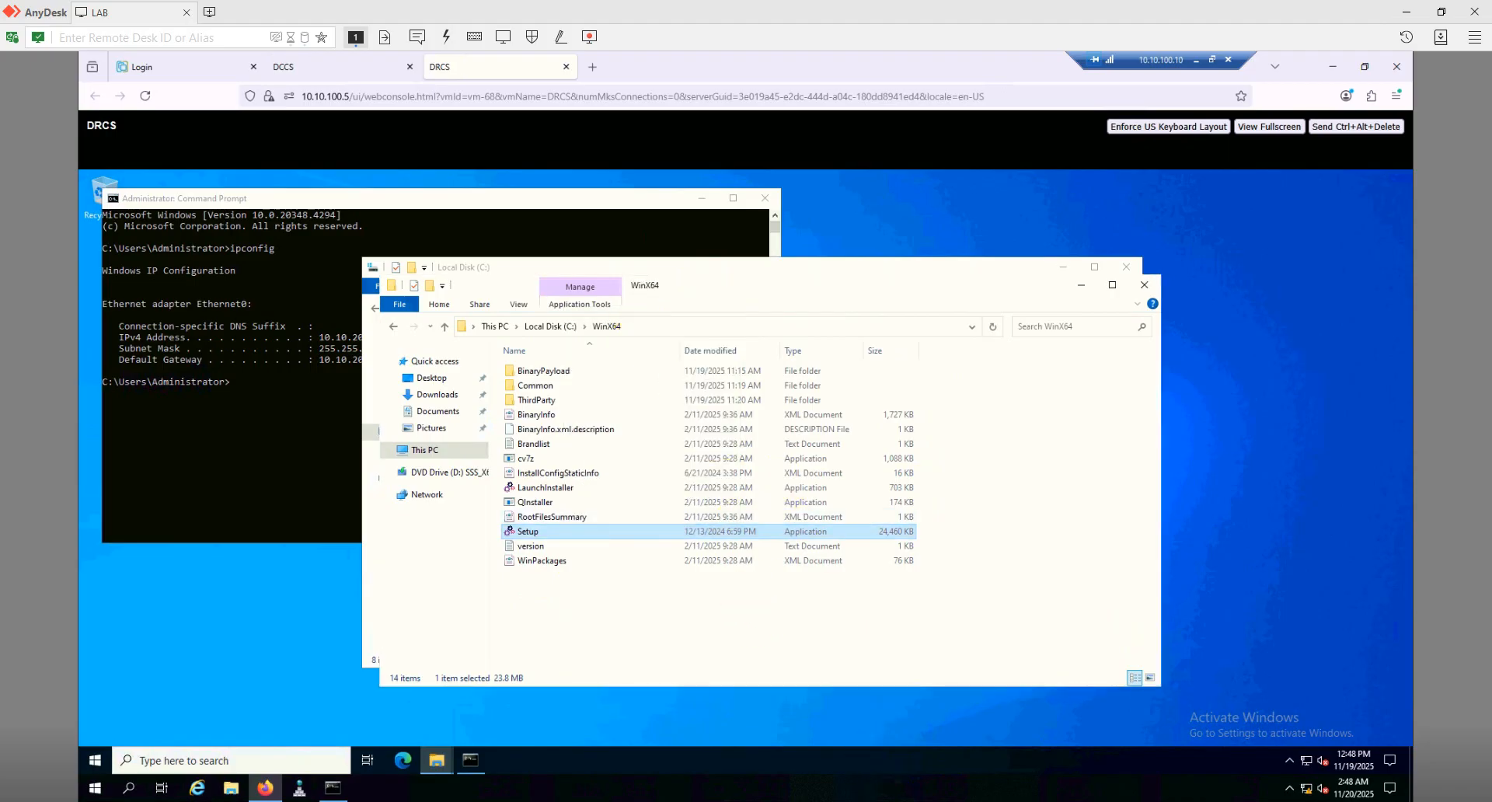
{"action": "left_click", "coordinate": [893, 582]}
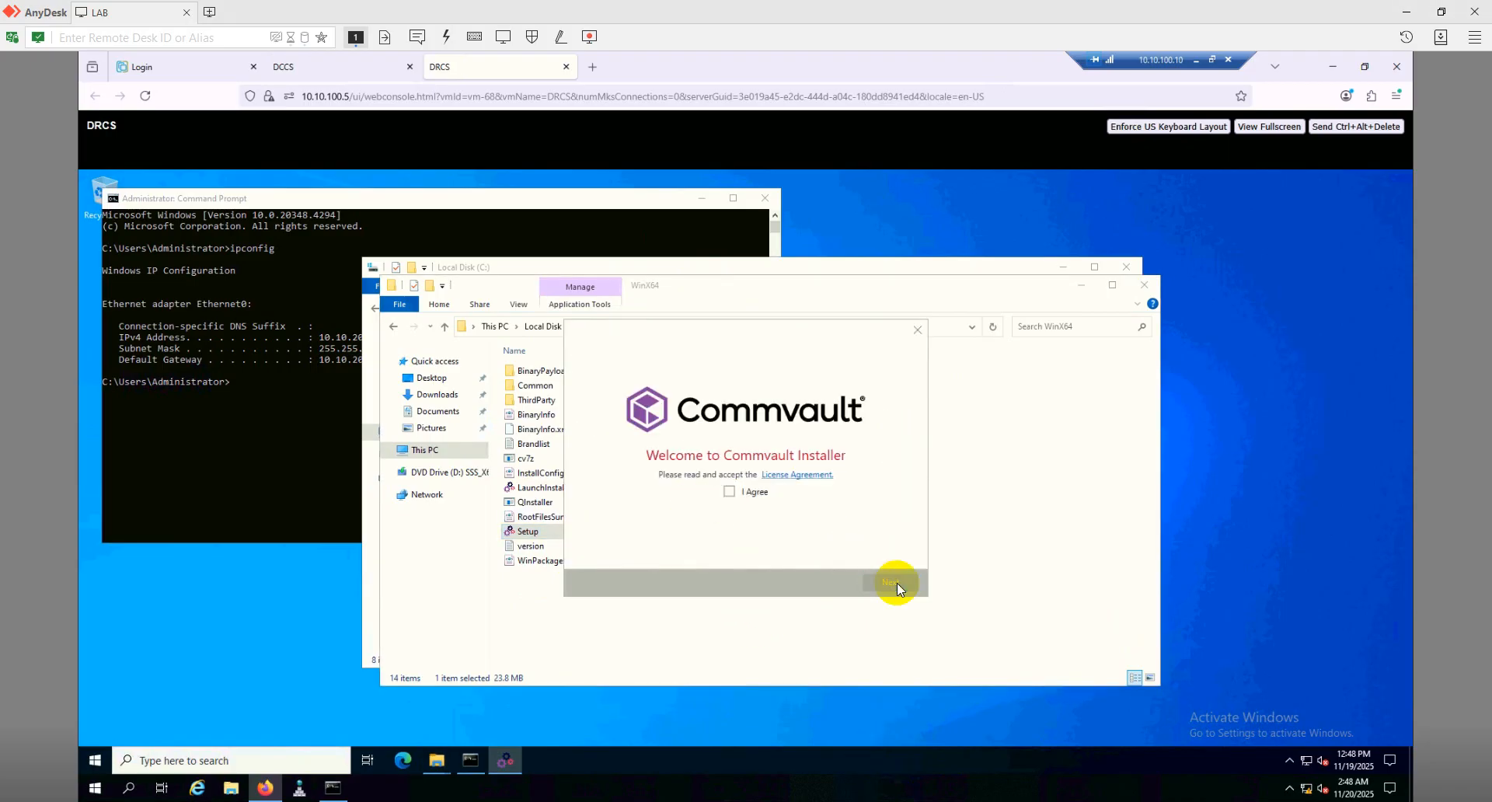
{"action": "left_click", "coordinate": [729, 491]}
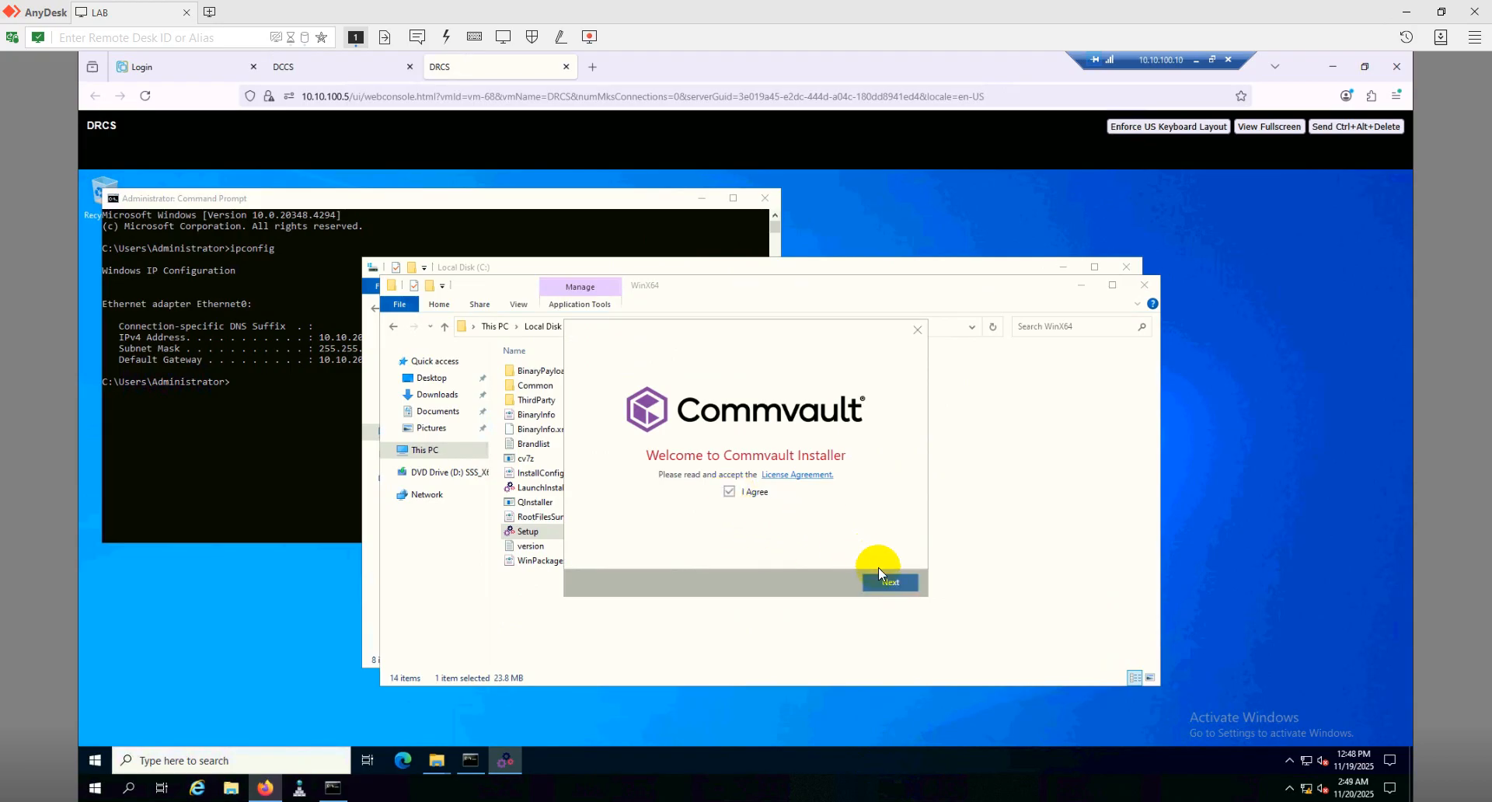
{"action": "left_click", "coordinate": [885, 581]}
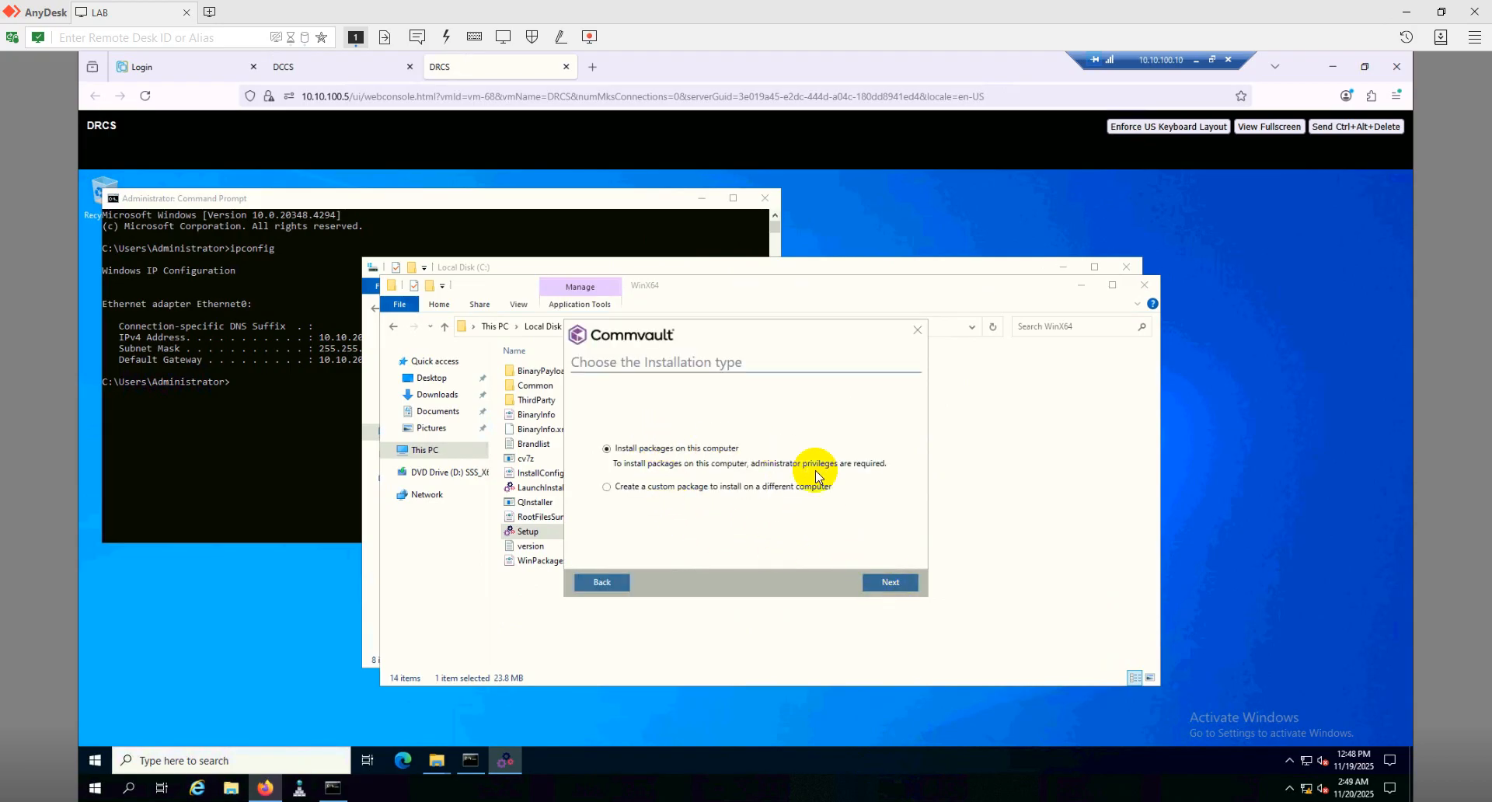
{"action": "left_click", "coordinate": [889, 582]}
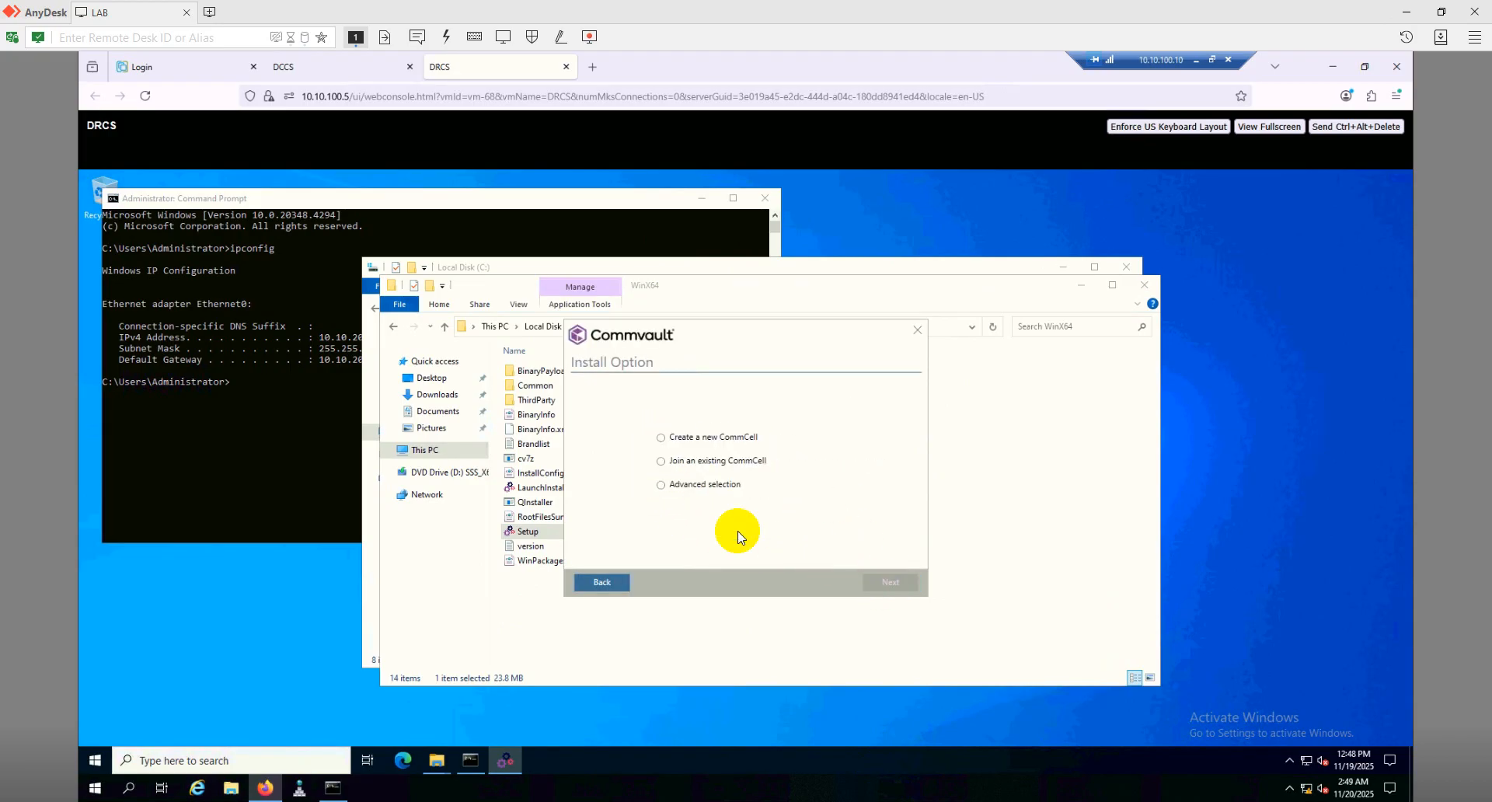
{"action": "left_click", "coordinate": [675, 488]}
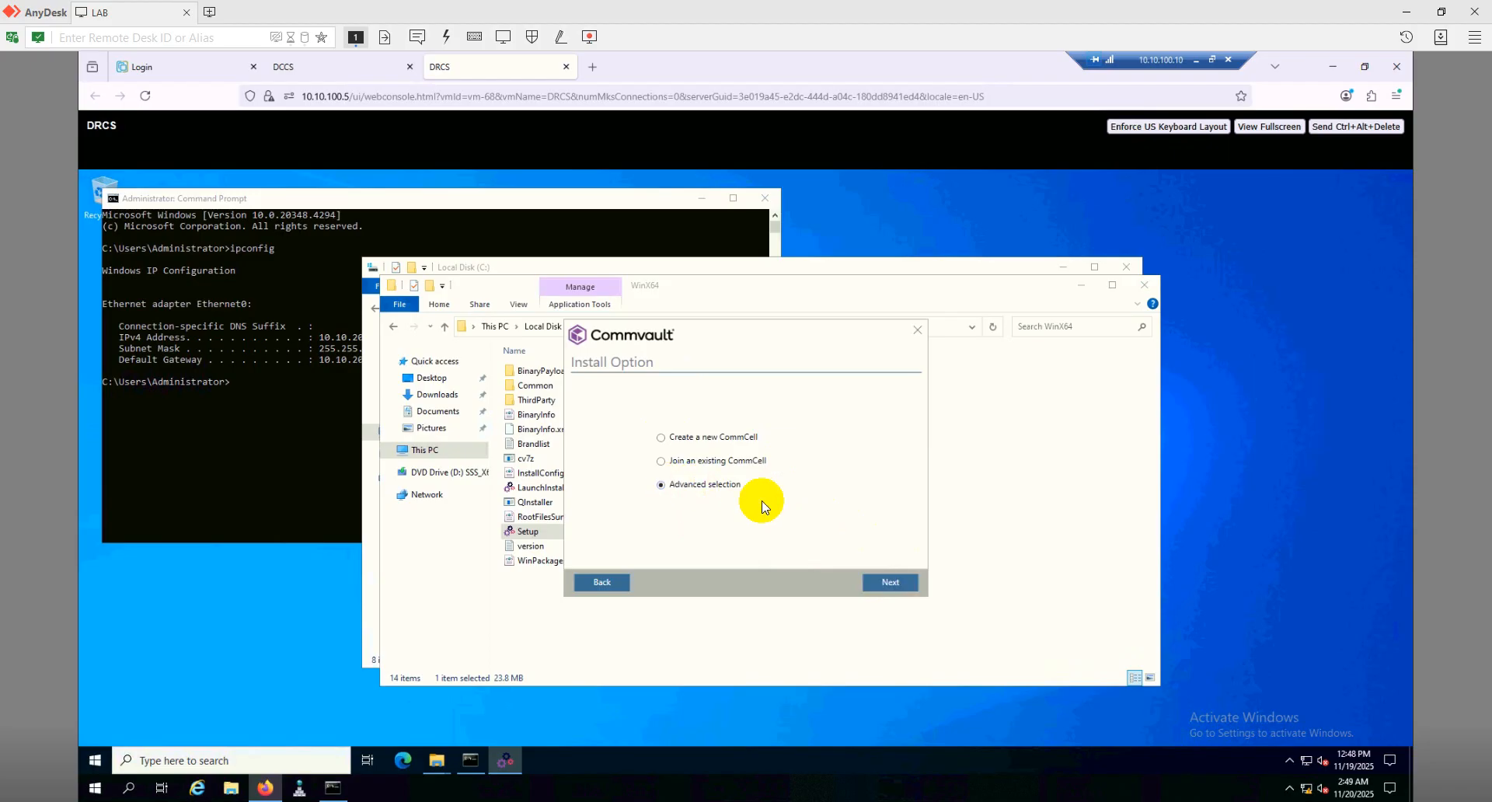
{"action": "left_click", "coordinate": [888, 584]}
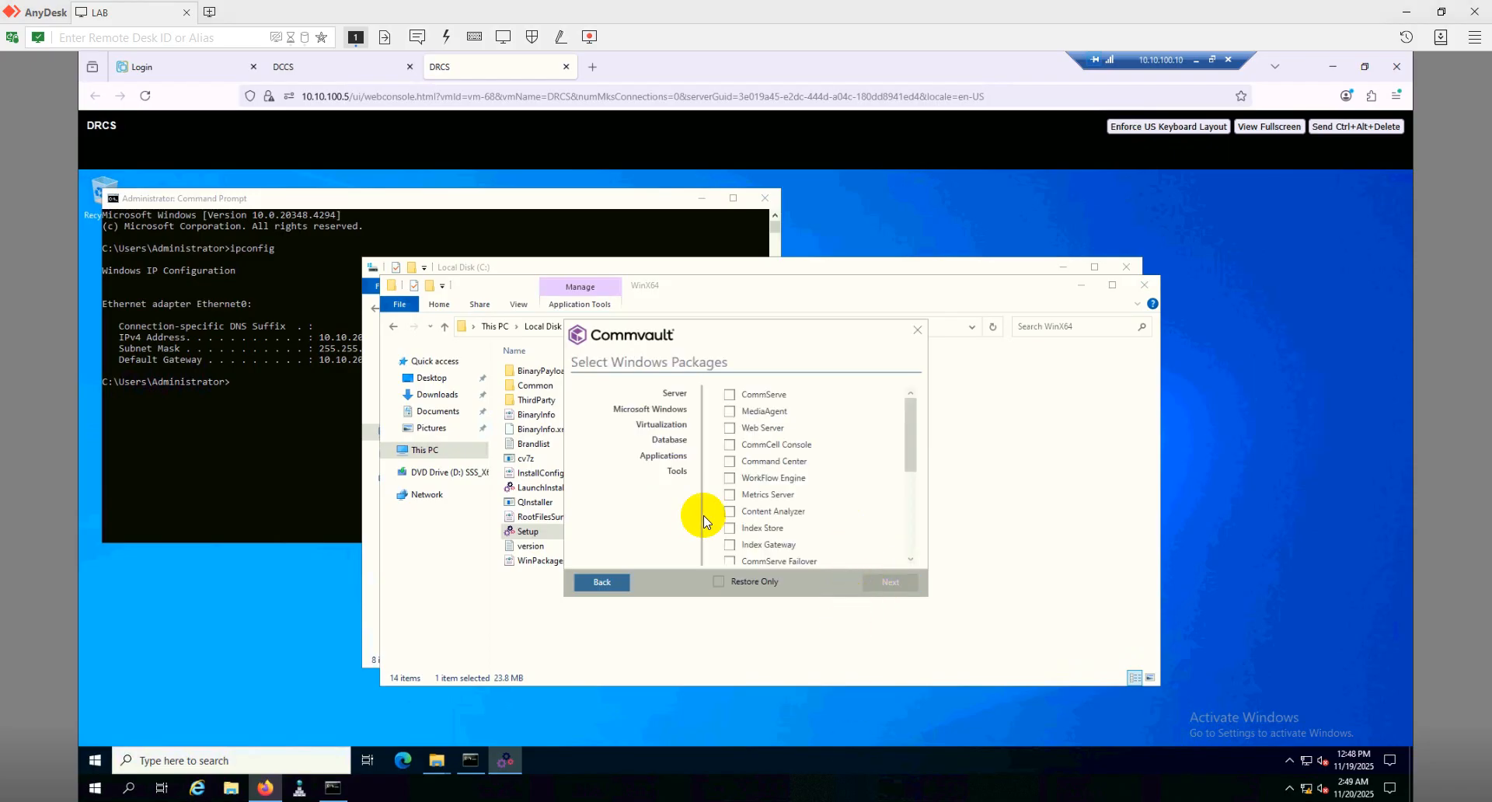
Select the CommServe, CommCell Console and Web Console packages and continue
{"action": "left_click", "coordinate": [729, 396]}
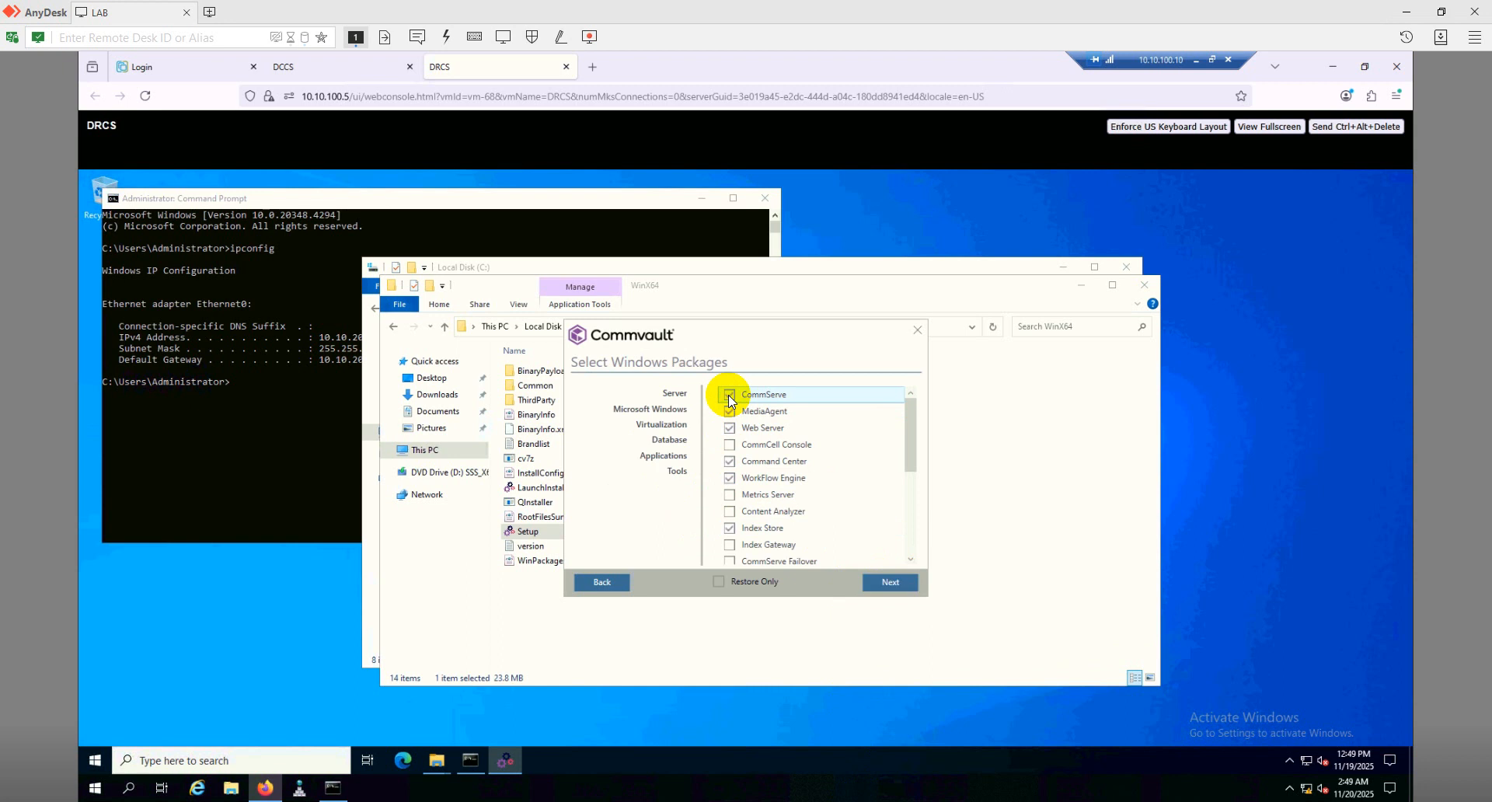
{"action": "left_click", "coordinate": [733, 448]}
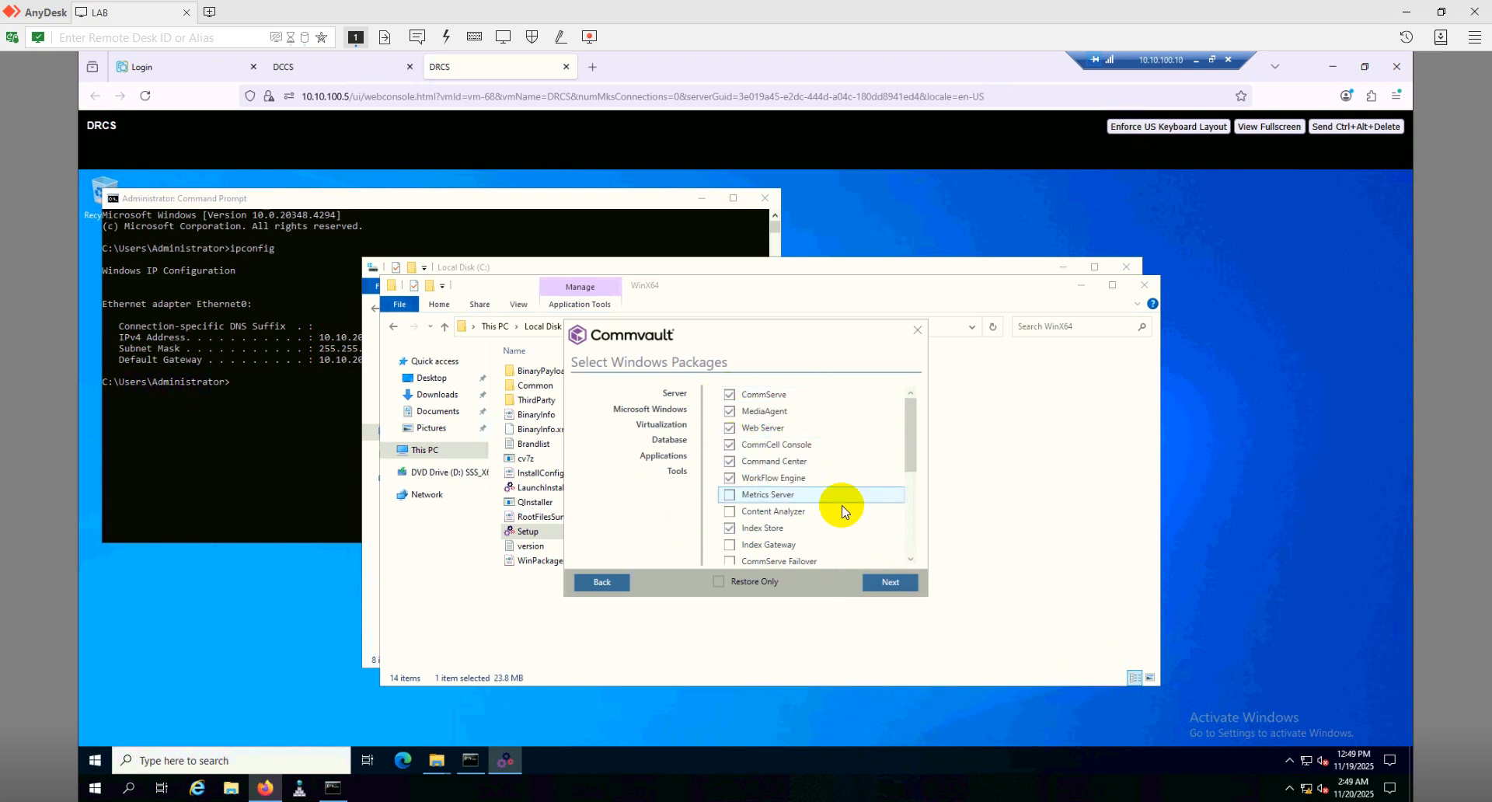
{"action": "scroll", "coordinate": [841, 509], "scroll_direction": "down", "scroll_amount": 2}
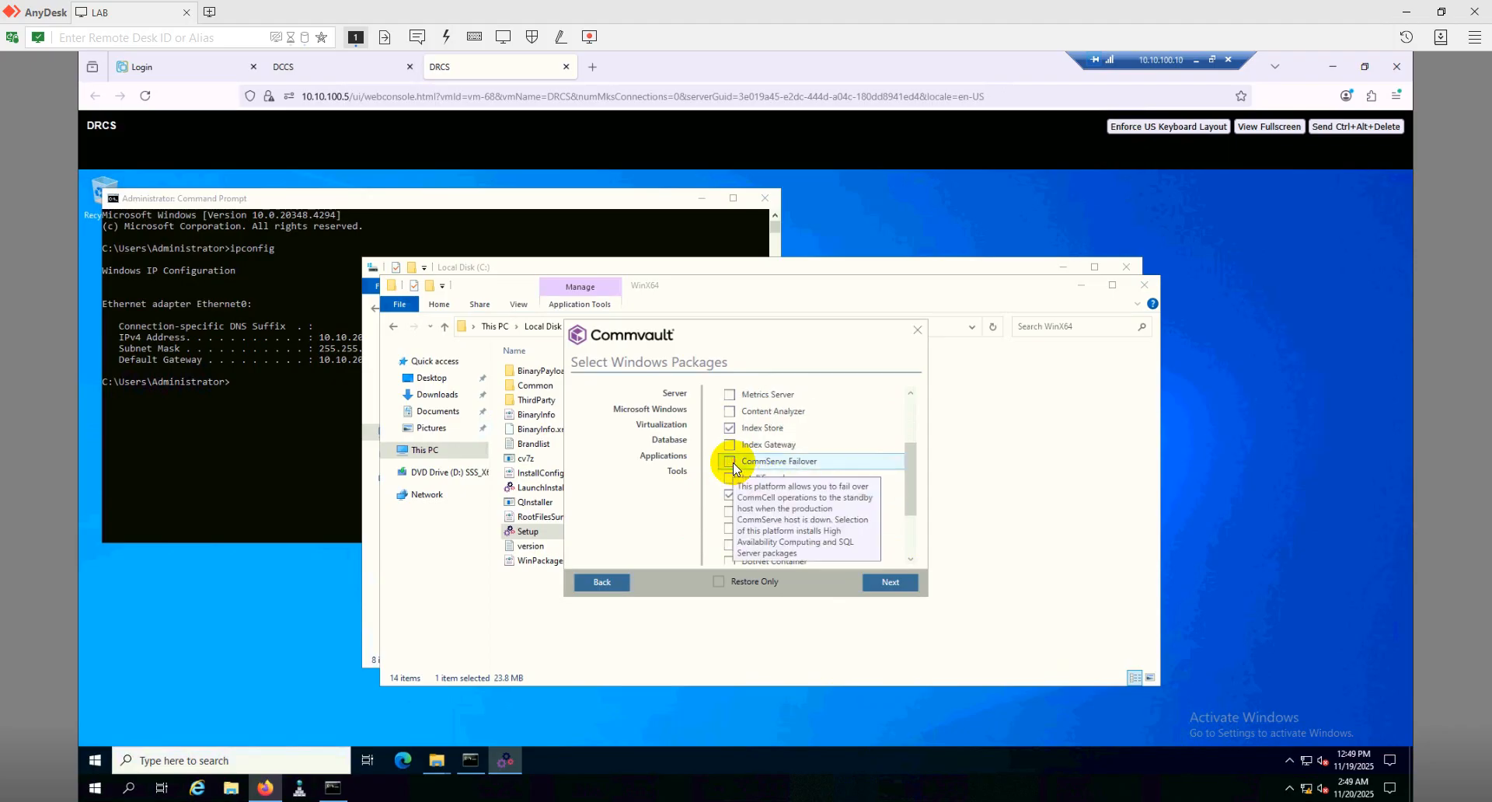
{"action": "scroll", "coordinate": [870, 528], "scroll_direction": "down", "scroll_amount": 3}
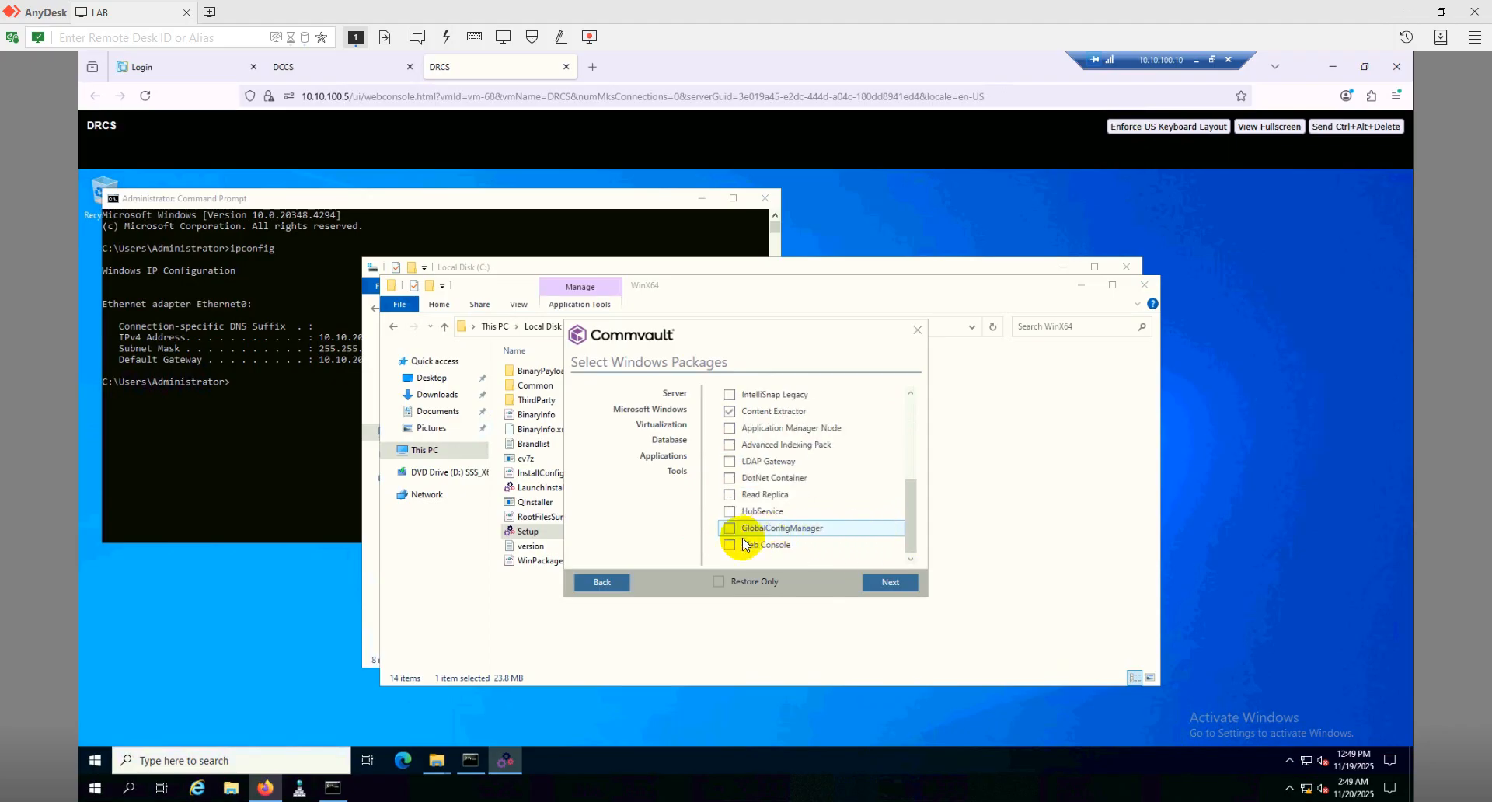
{"action": "left_click", "coordinate": [728, 544]}
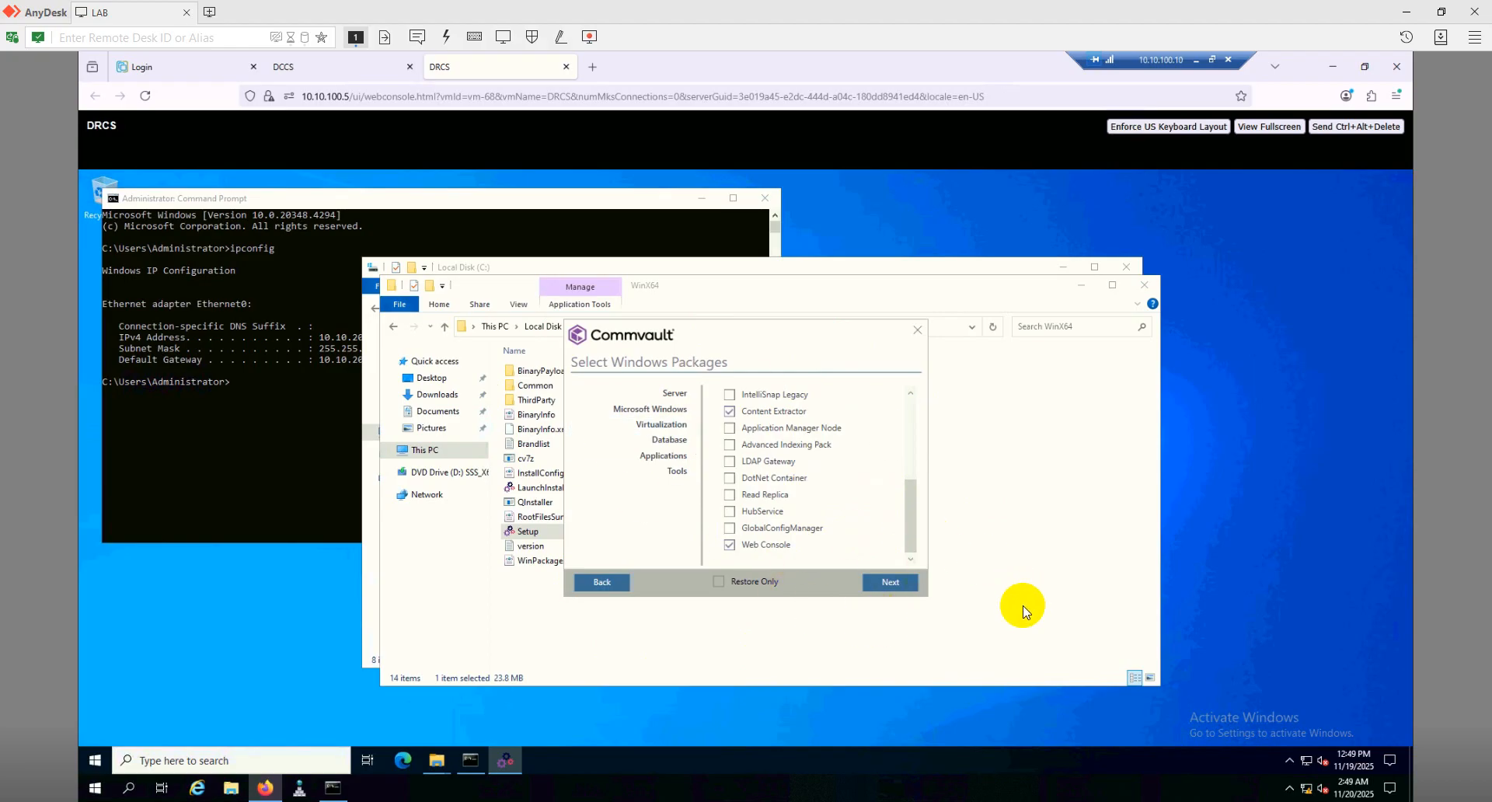
{"action": "left_click", "coordinate": [892, 584]}
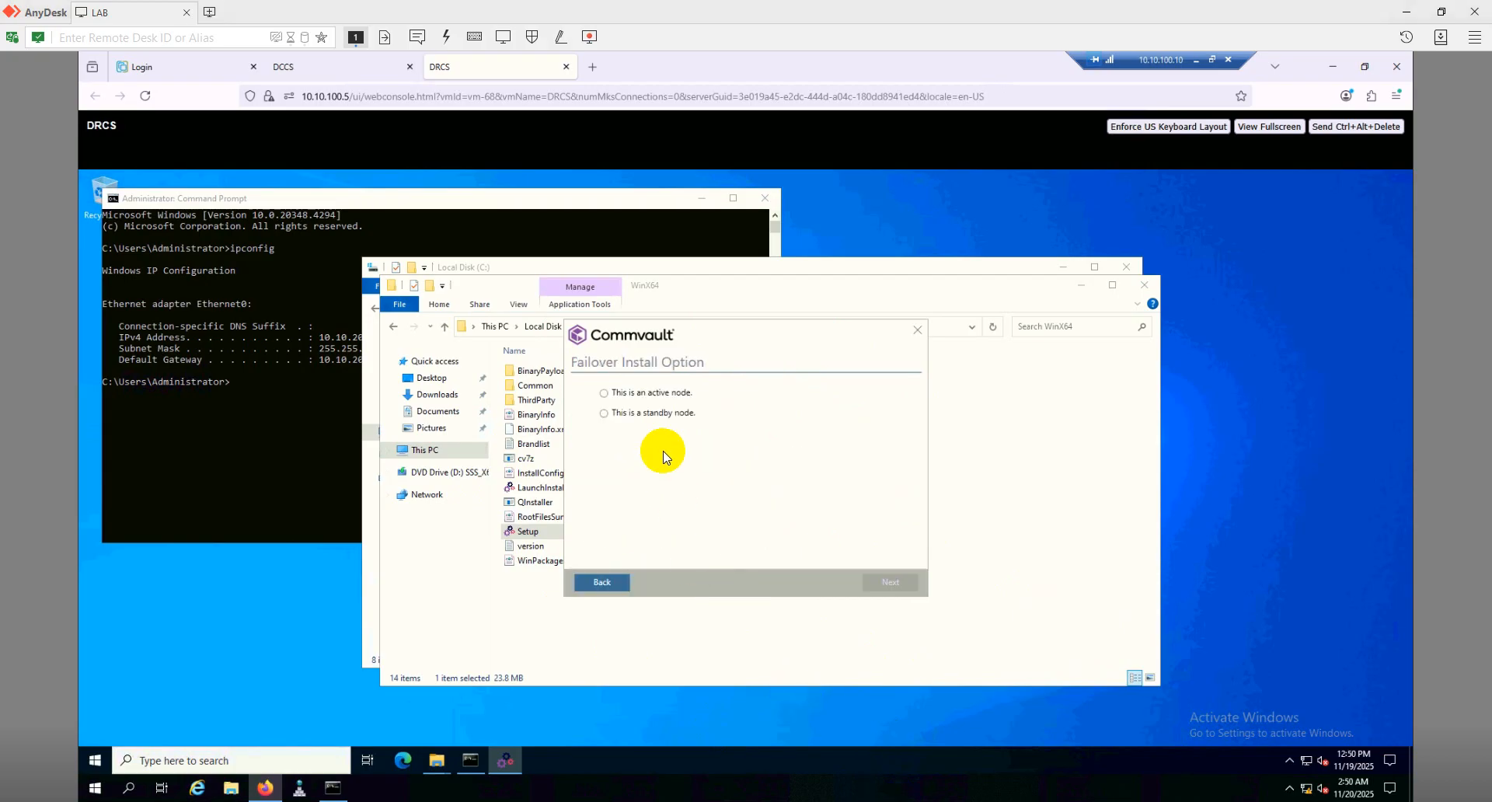
Make DRCS the failover standby node, keep the ContentStore2 path, and accept client name drcs
{"action": "left_click", "coordinate": [605, 414]}
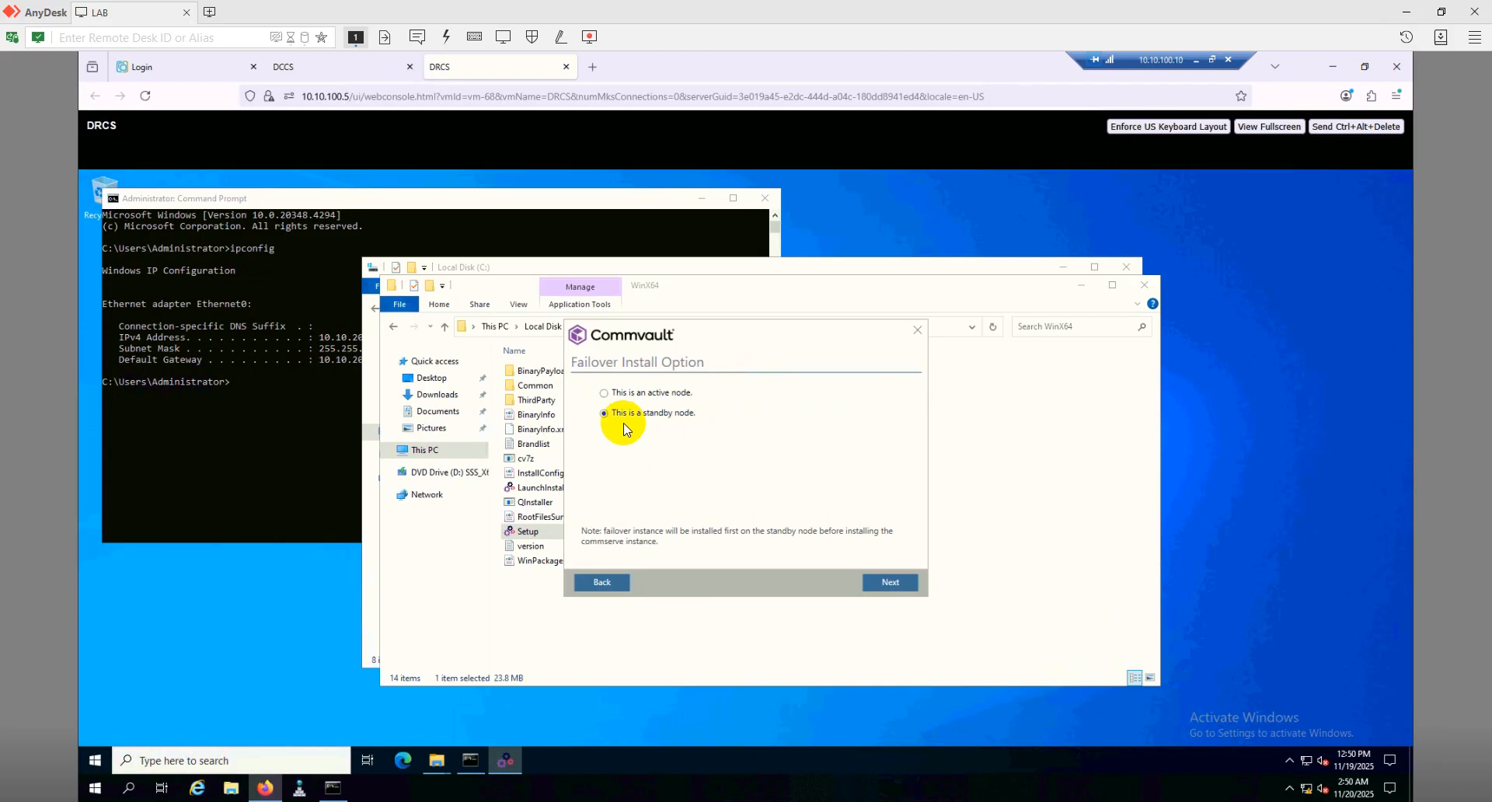
{"action": "left_click", "coordinate": [885, 584]}
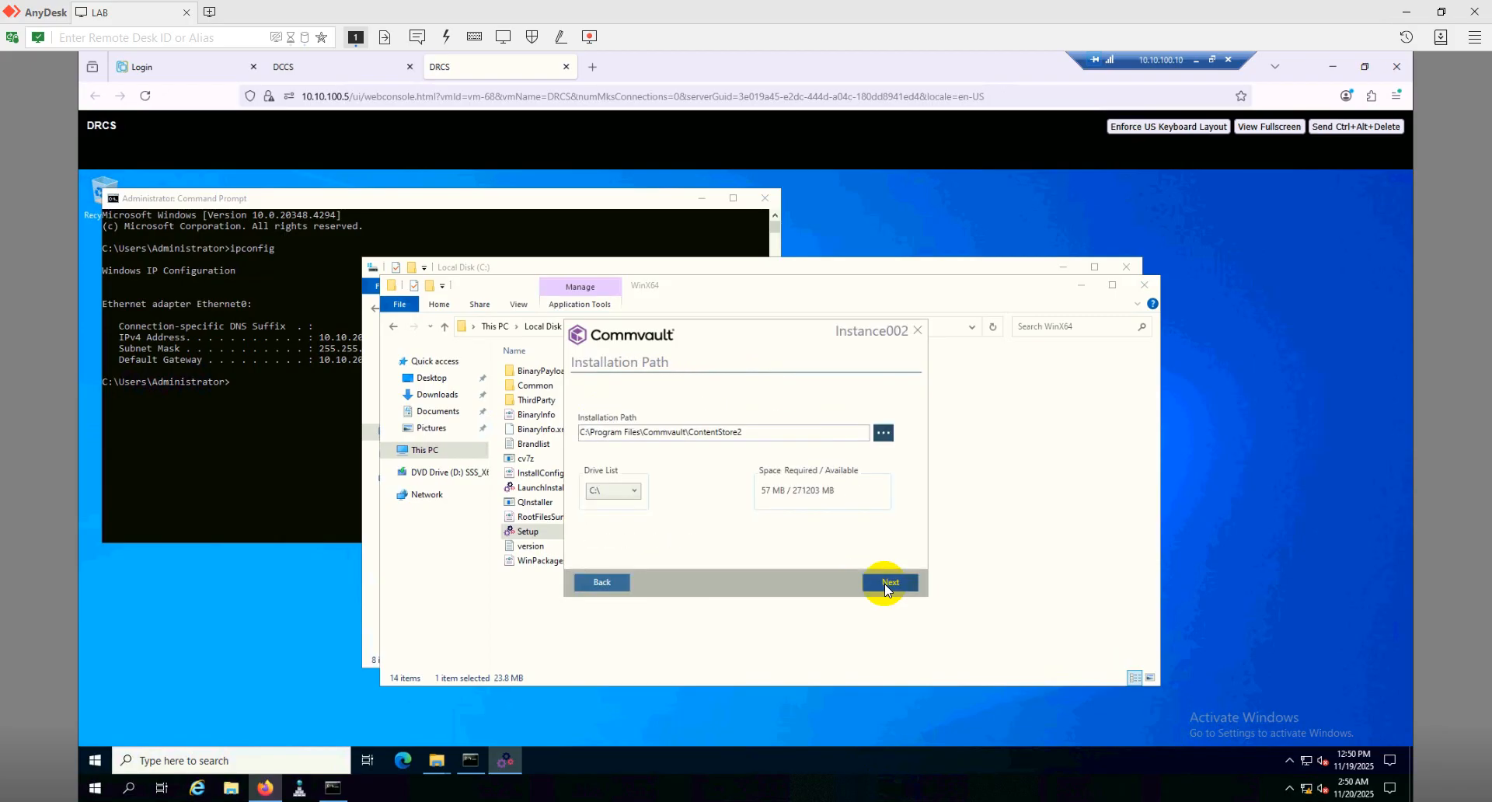
{"action": "left_click", "coordinate": [884, 584]}
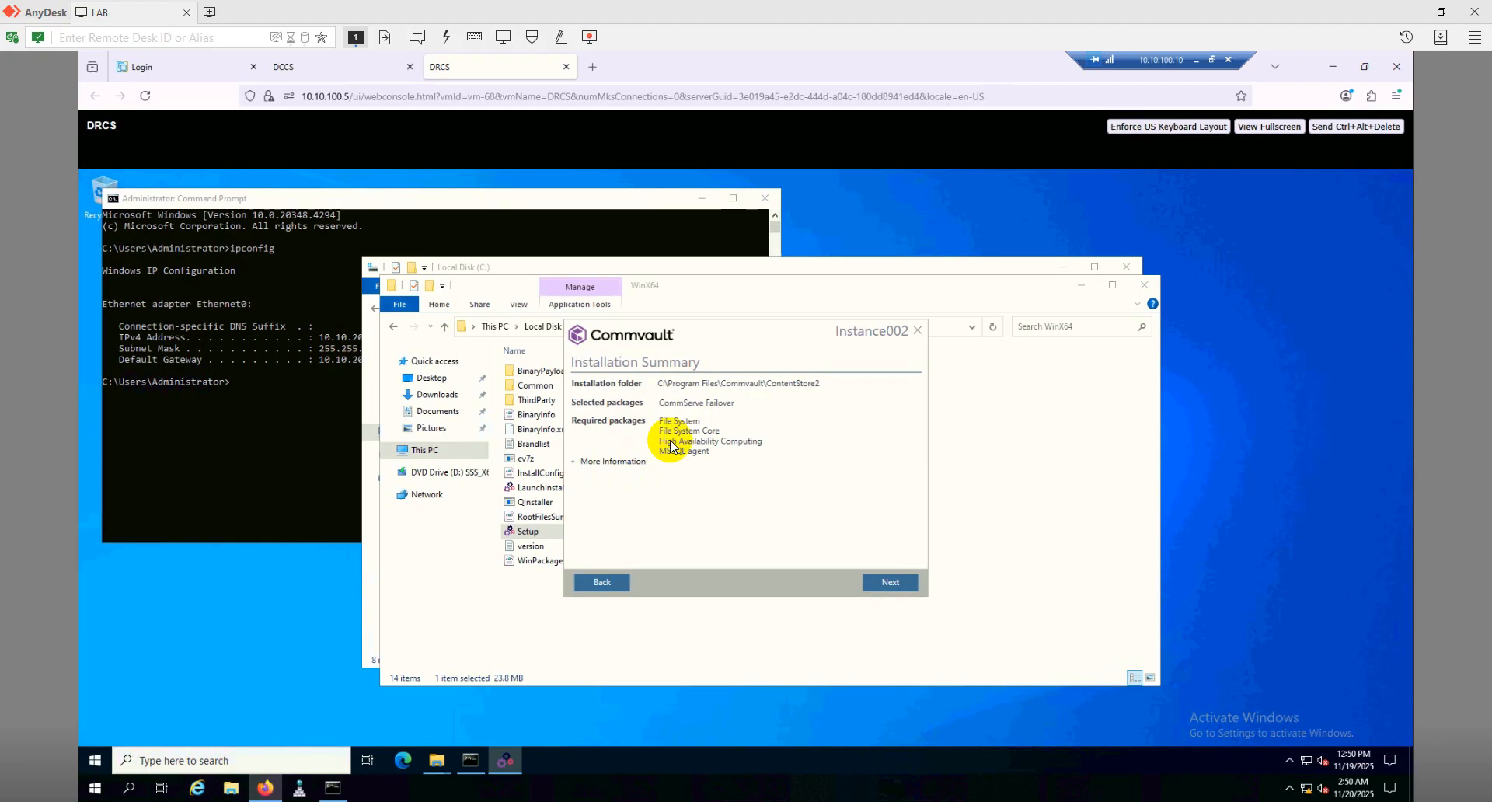
{"action": "left_click", "coordinate": [892, 583]}
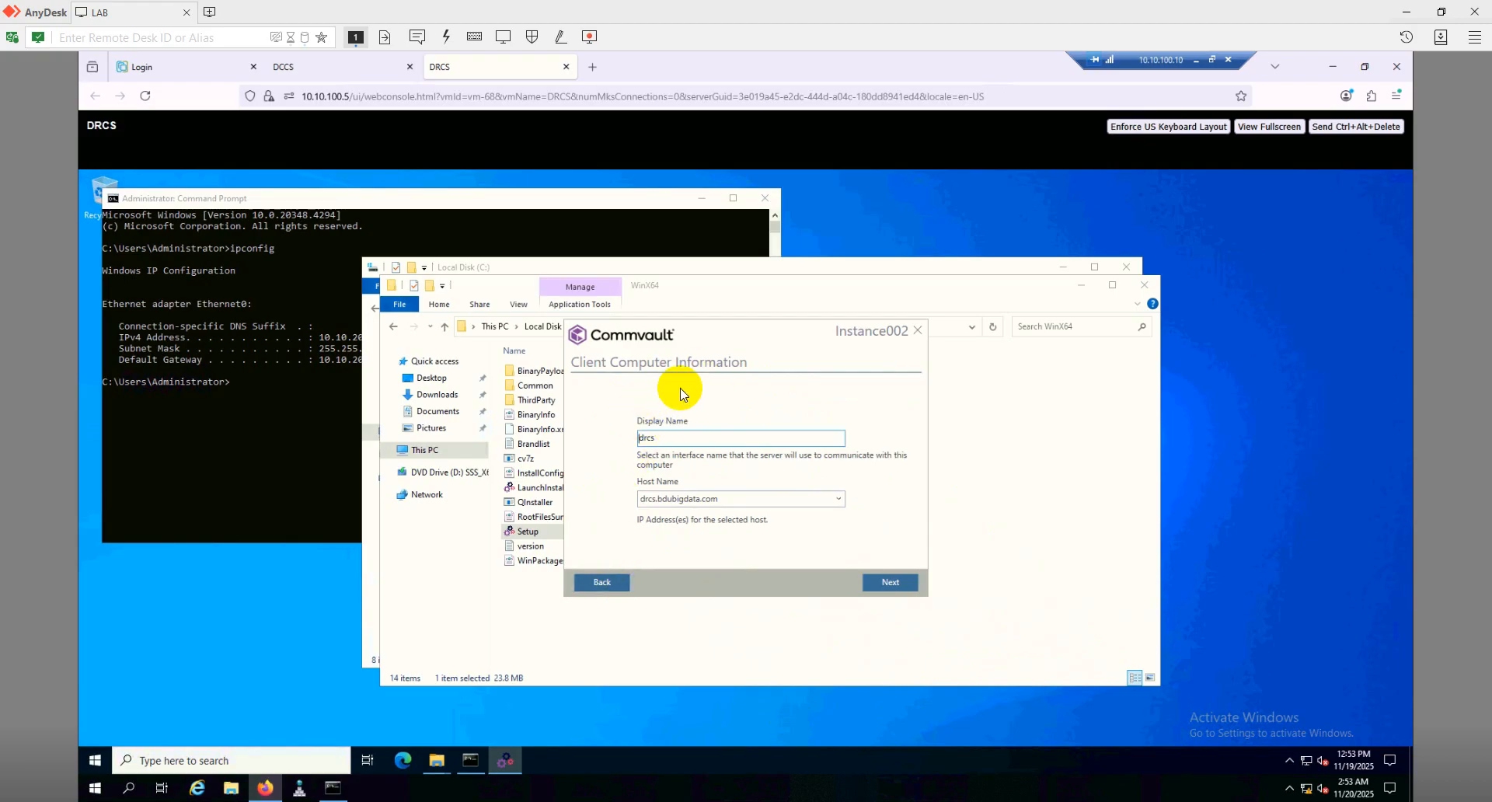
{"action": "left_click", "coordinate": [893, 591]}
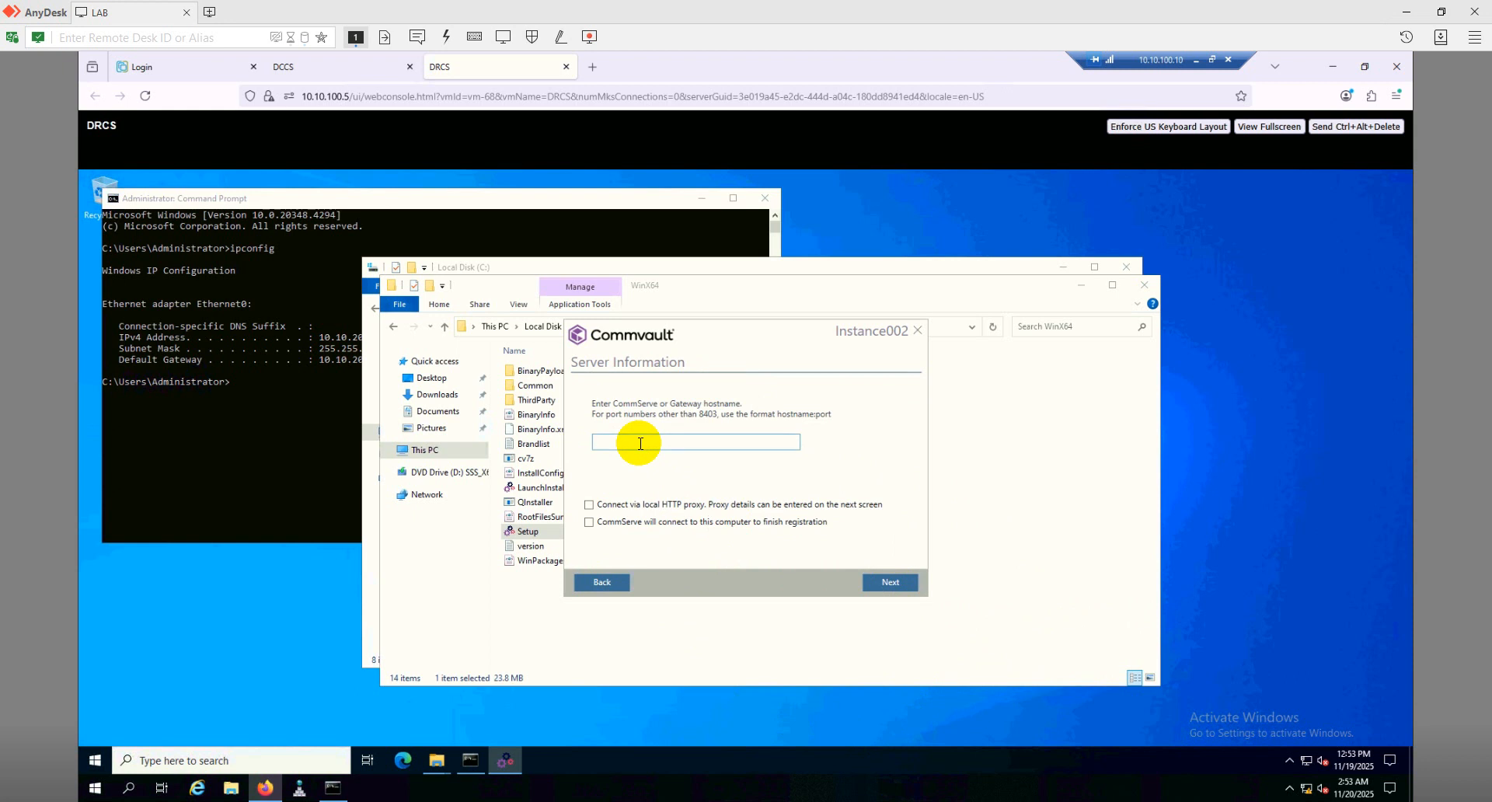
Point Instance002 at CommServe dccs.bdubigdata.com and authenticate with username admin and its password
{"action": "type", "text": "dccs.bdubigdata.com"}
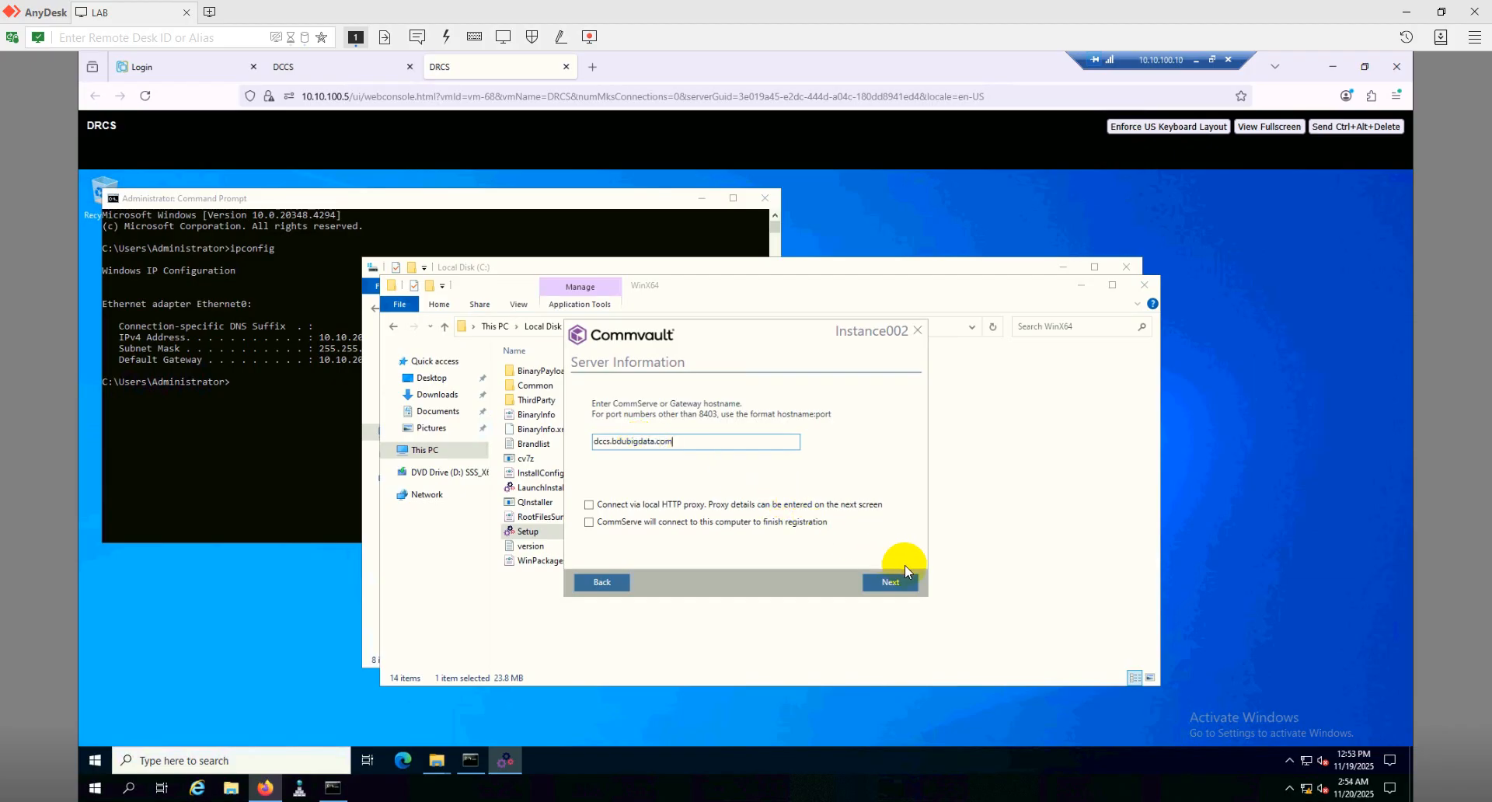
{"action": "left_click", "coordinate": [890, 583]}
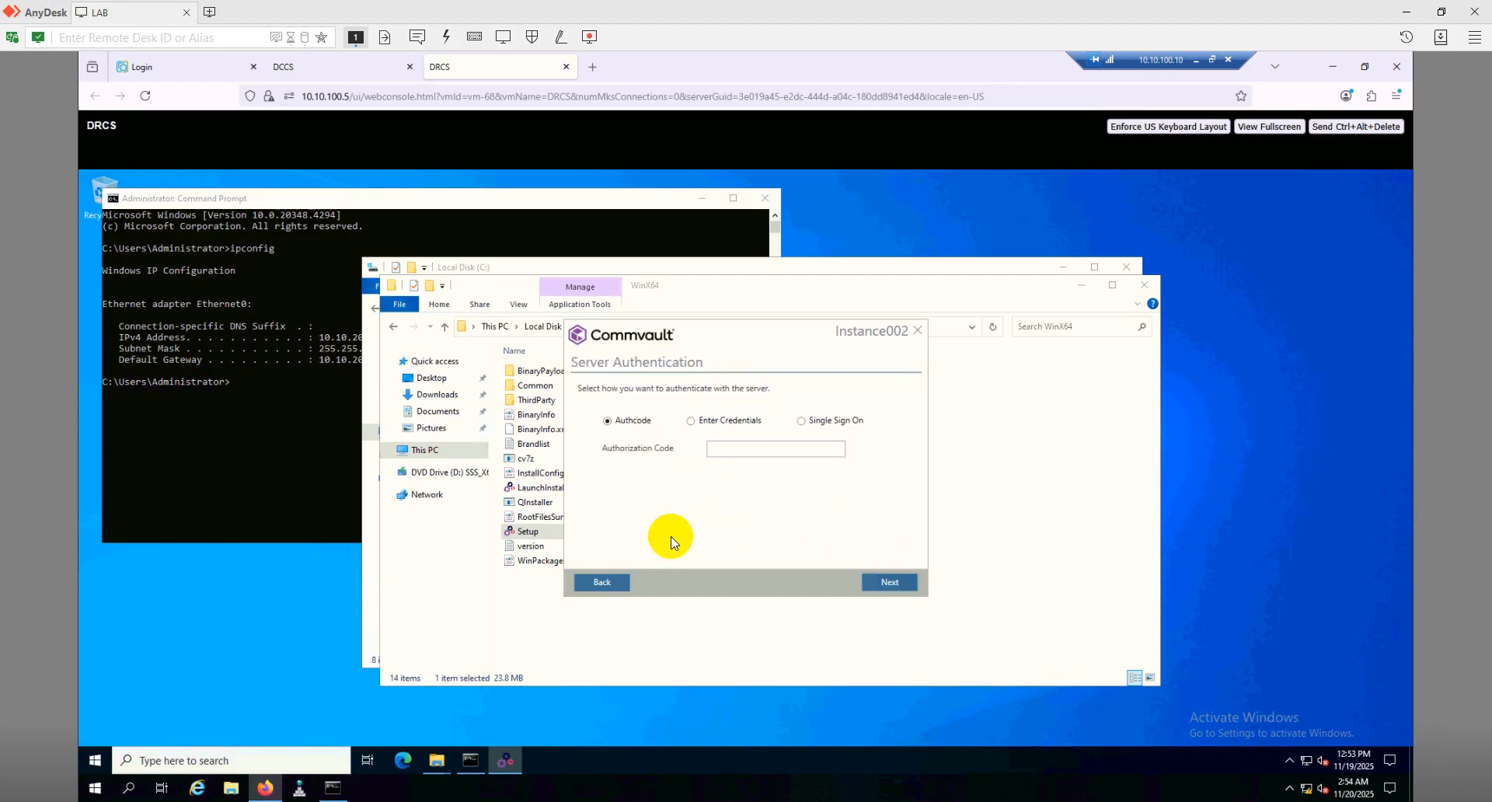
{"action": "left_click", "coordinate": [716, 421]}
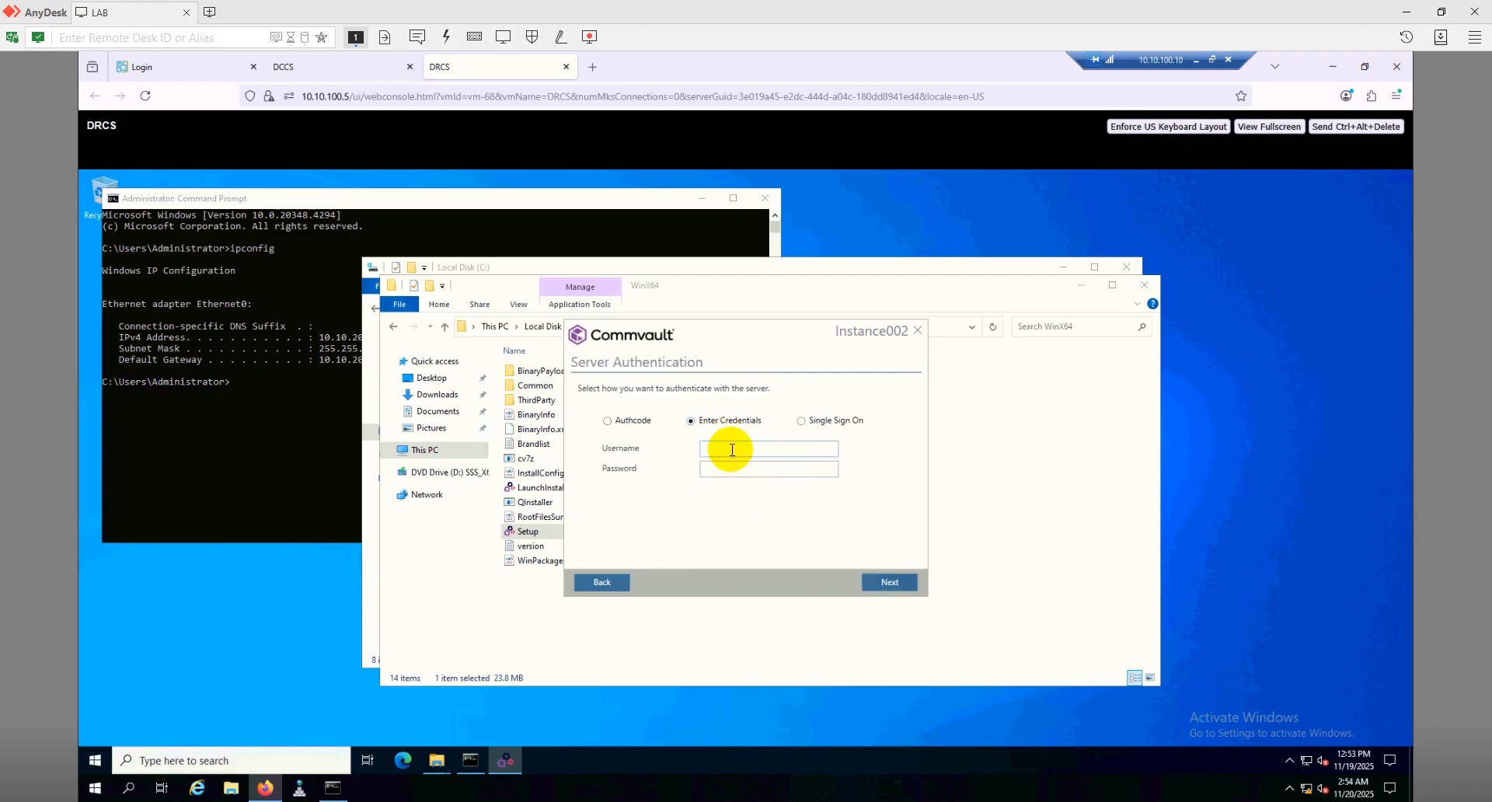
{"action": "left_click", "coordinate": [731, 449]}
{"action": "type", "text": "admin"}
{"action": "key", "text": "Tab"}
{"action": "type", "text": "********"}
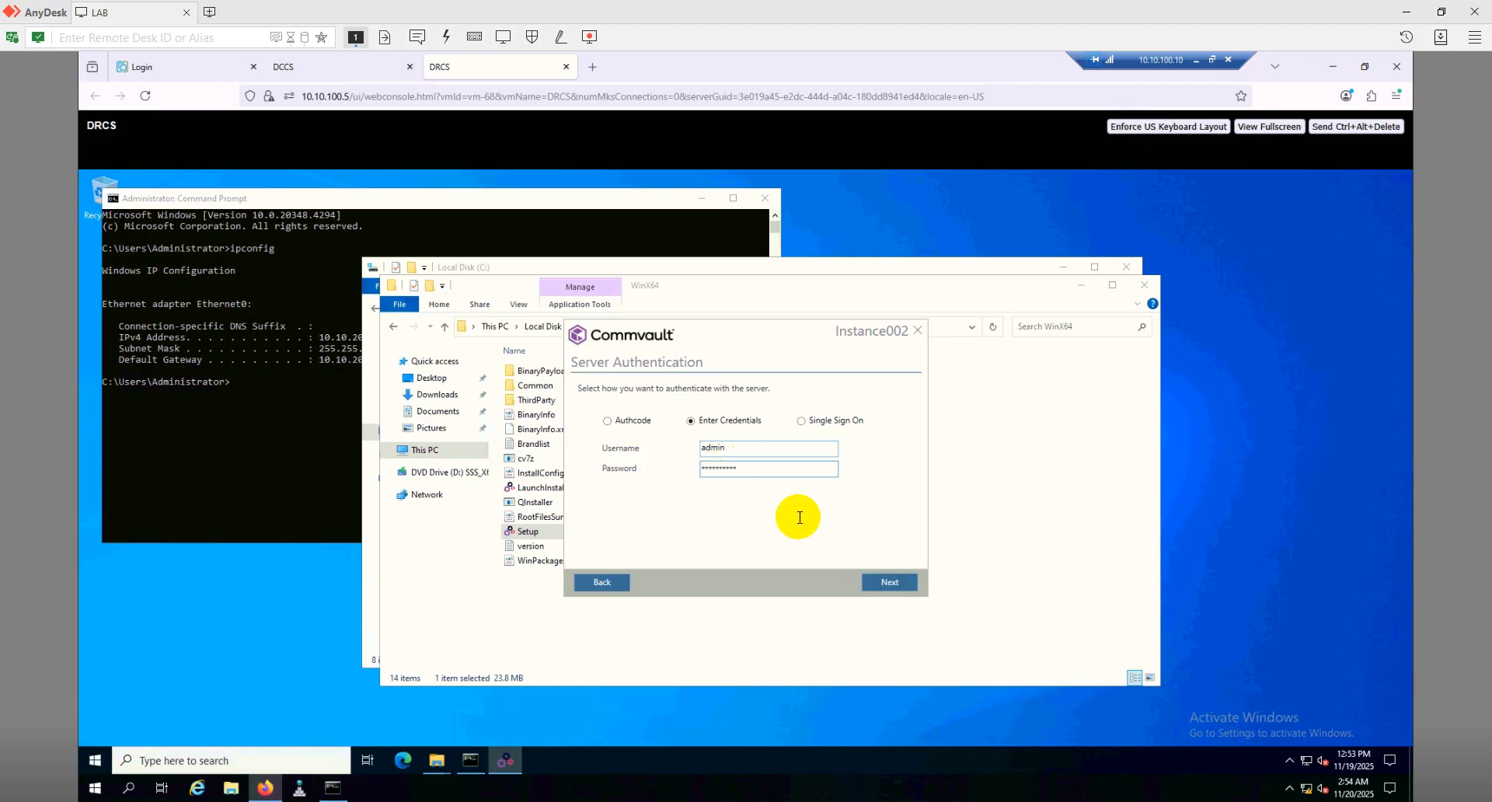
{"action": "left_click", "coordinate": [891, 586]}
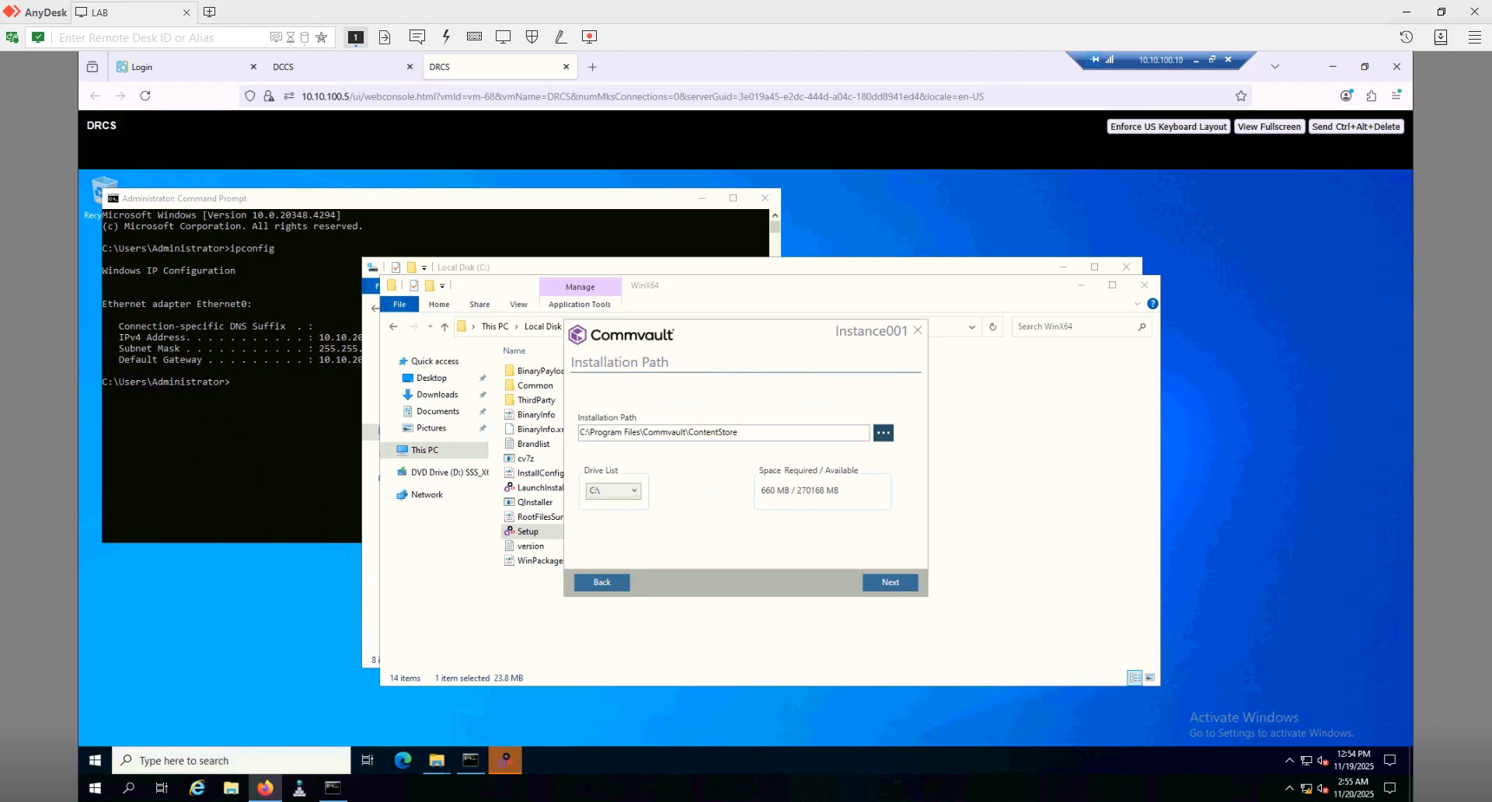
Accept the default ContentStore, F:\Commvault\Data, SQL engine and CommServe database paths for Instance001
{"action": "left_click", "coordinate": [900, 587]}
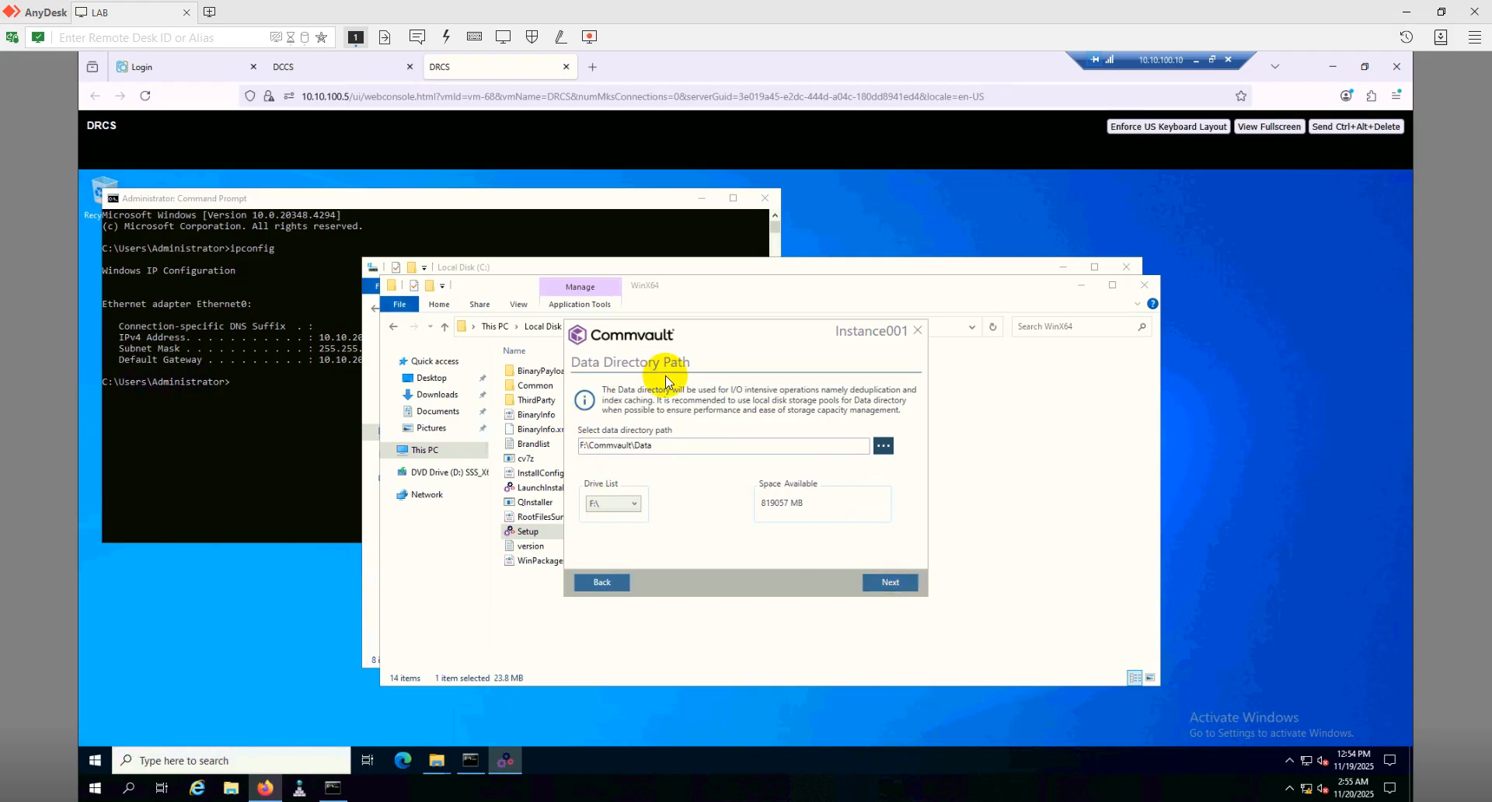
{"action": "left_click", "coordinate": [892, 584]}
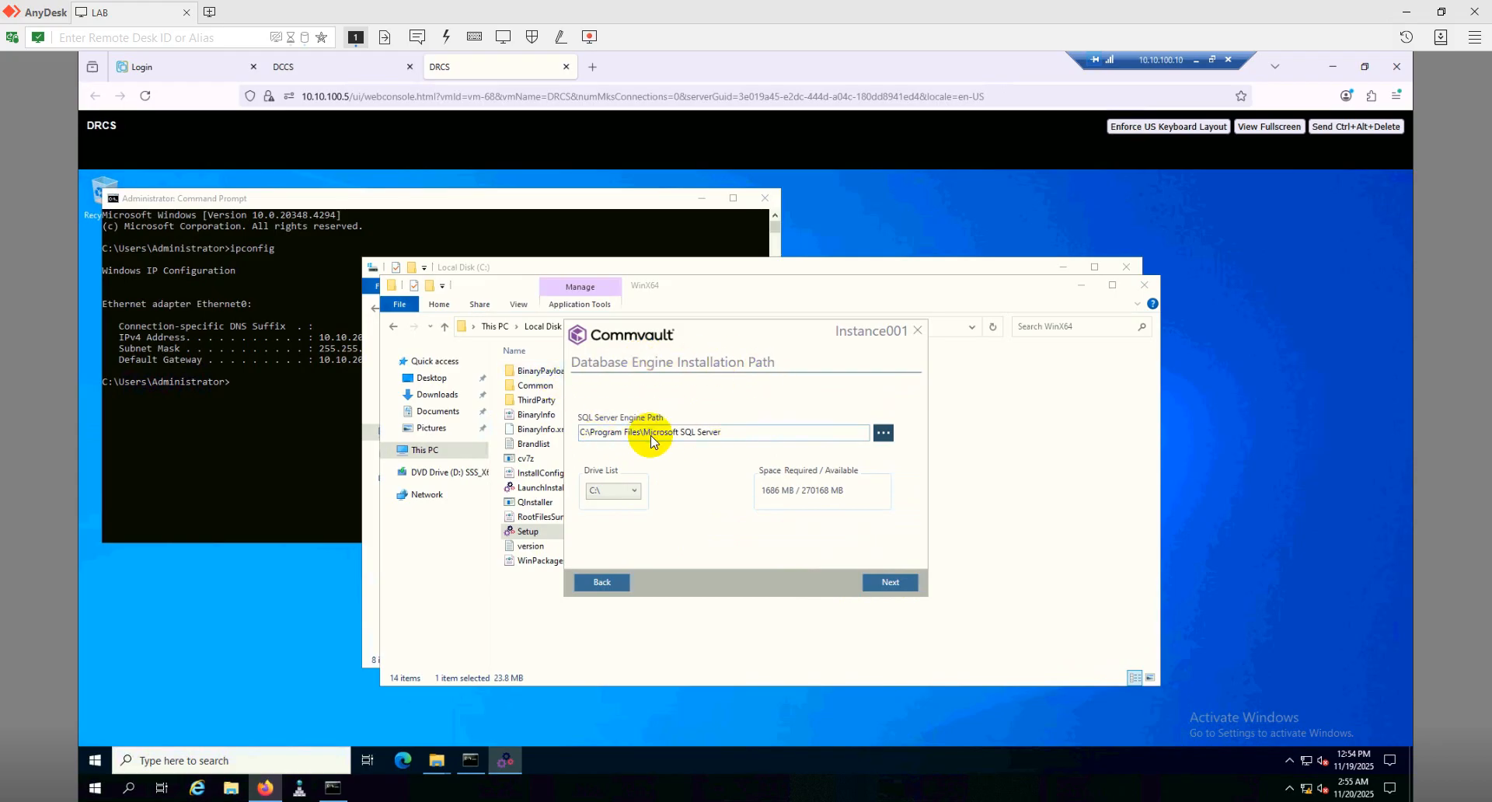
{"action": "left_click", "coordinate": [893, 584]}
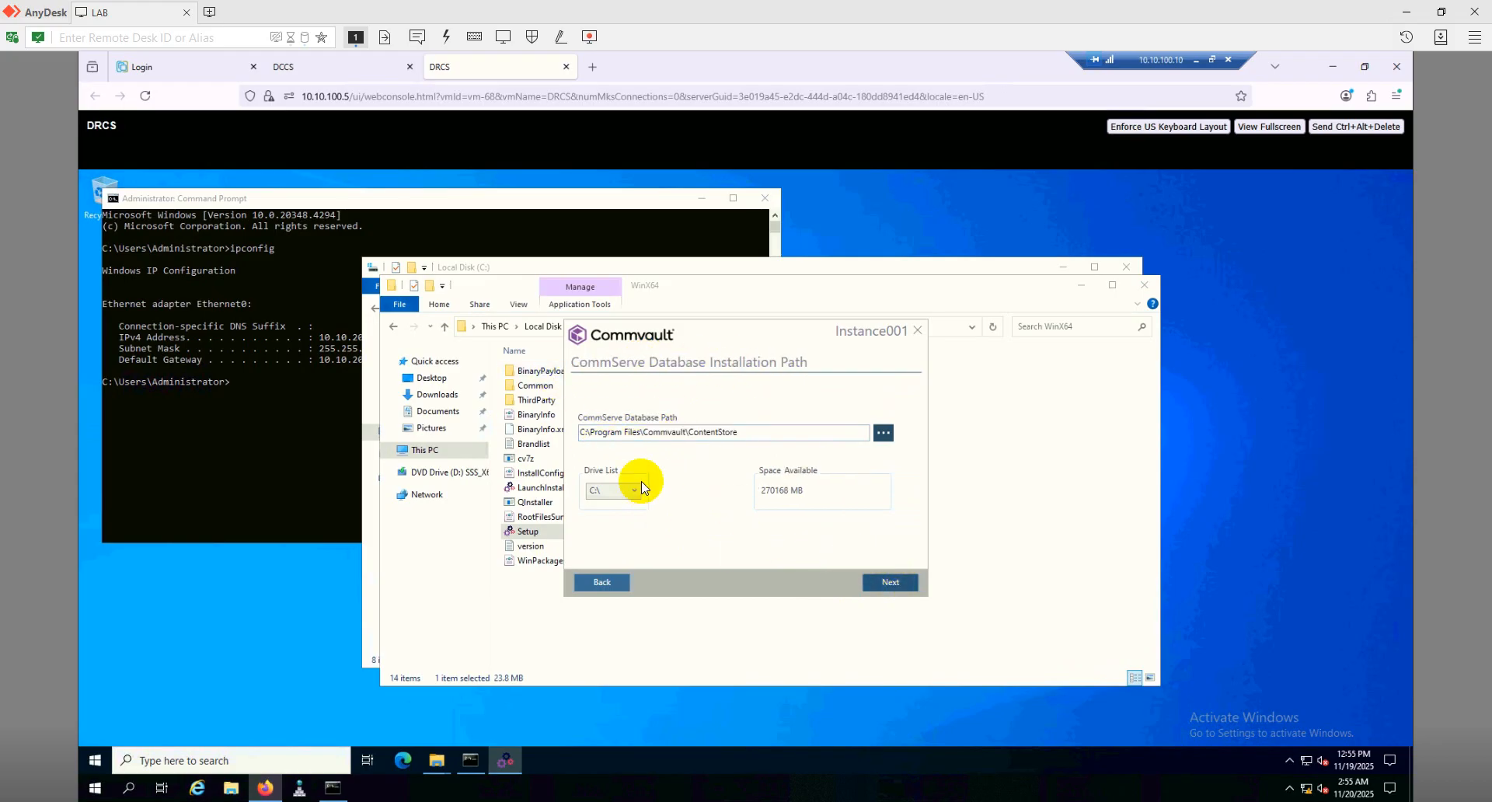
{"action": "left_click", "coordinate": [892, 583]}
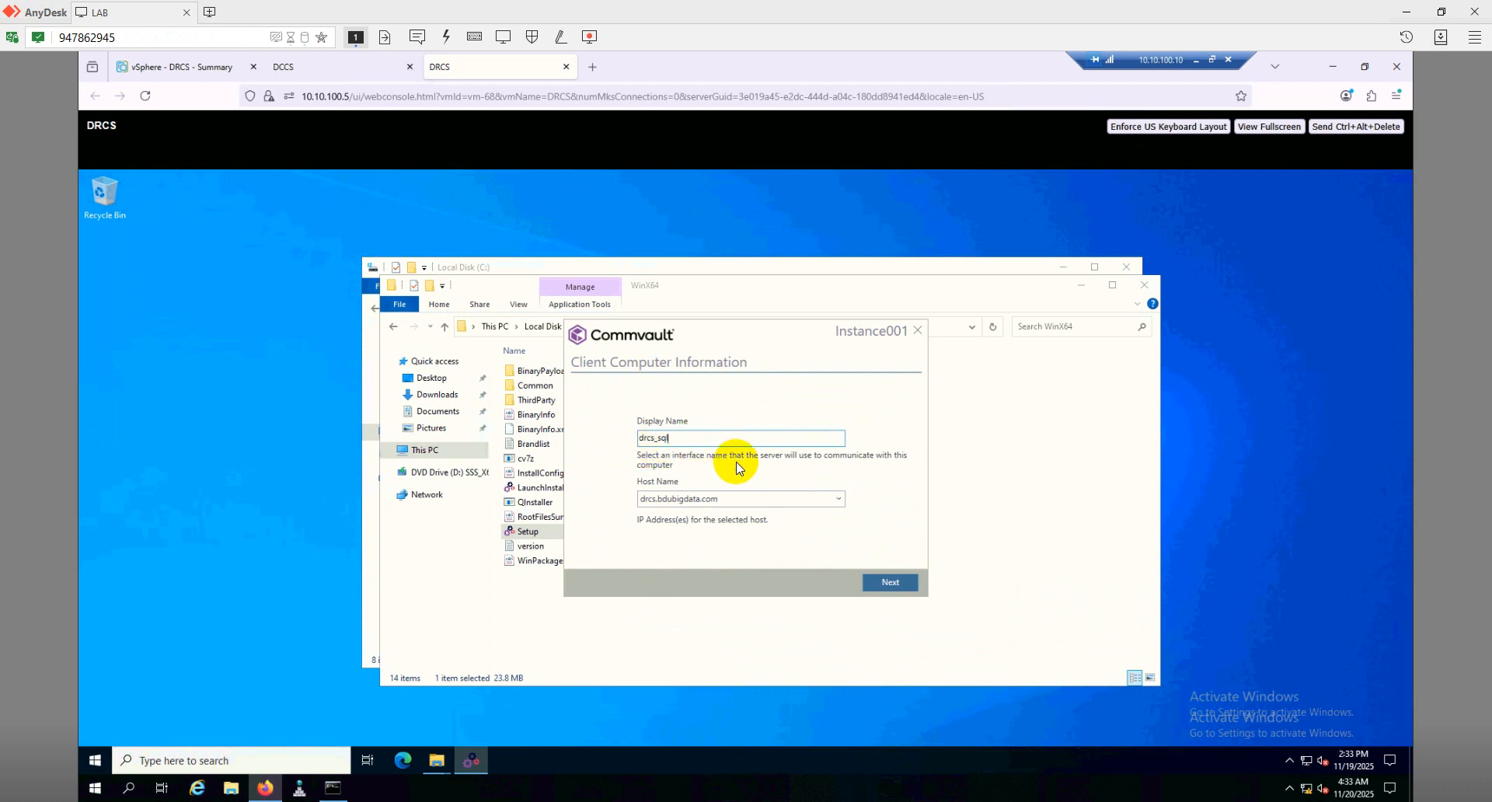
Keep client name drcs_sql, let the installation complete, and close the installer with Finish
{"action": "left_click", "coordinate": [900, 582]}
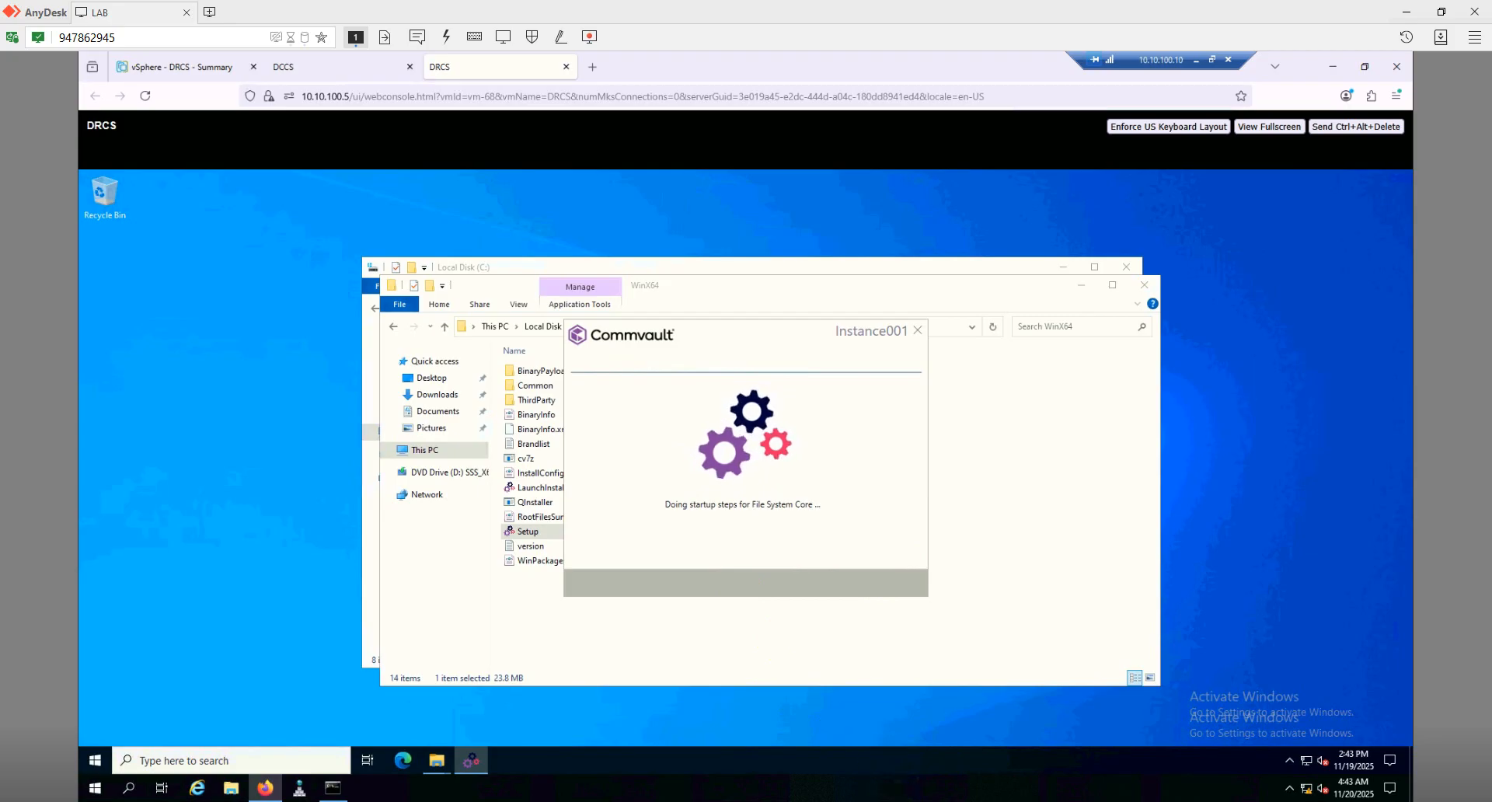
{"action": "left_click", "coordinate": [995, 673]}
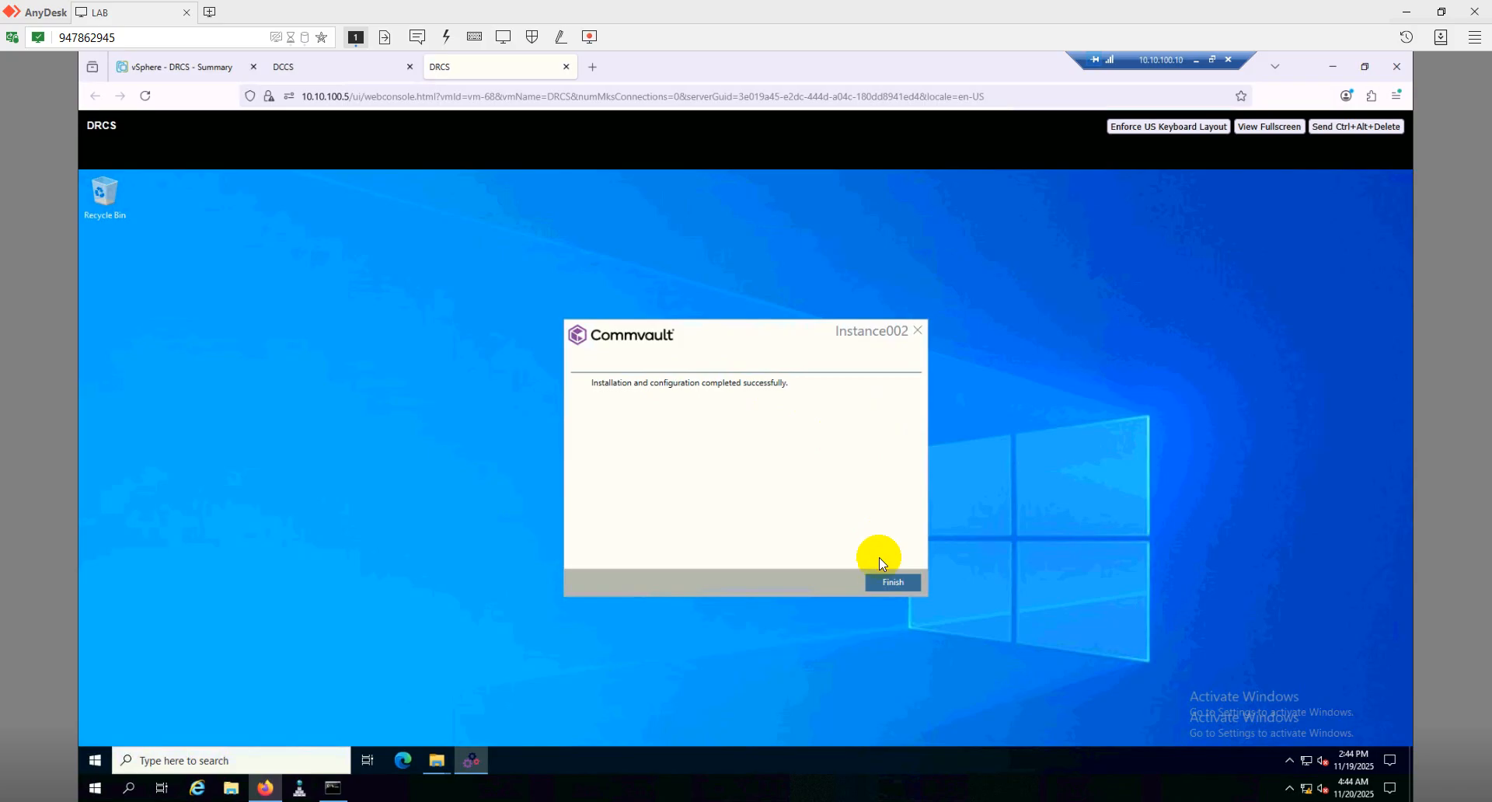
{"action": "left_click", "coordinate": [887, 581]}
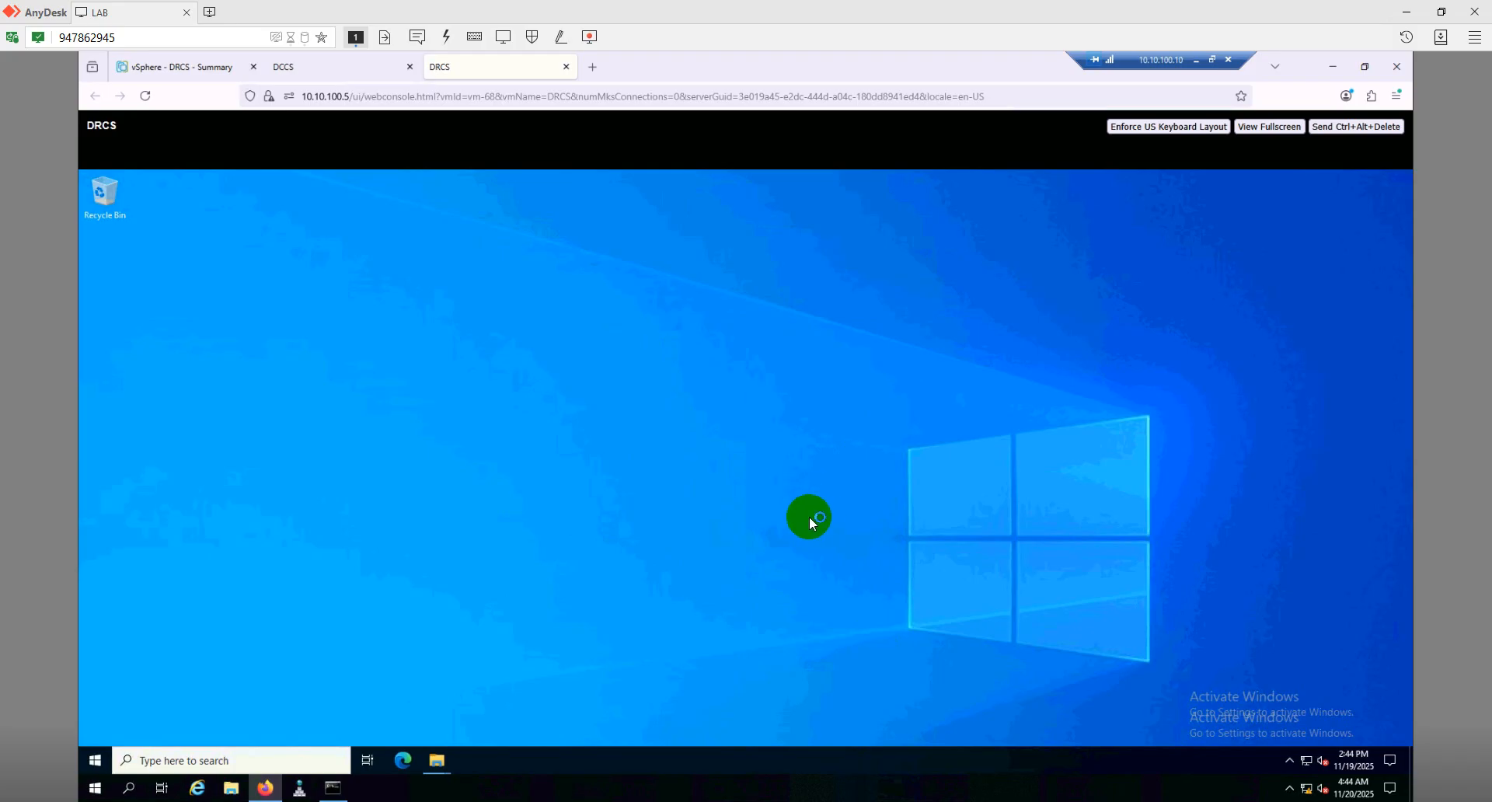
Launch Process Manager for drcs_sql, review its stopped services, then reopen the Commvault Start folder
{"action": "left_click", "coordinate": [89, 762]}
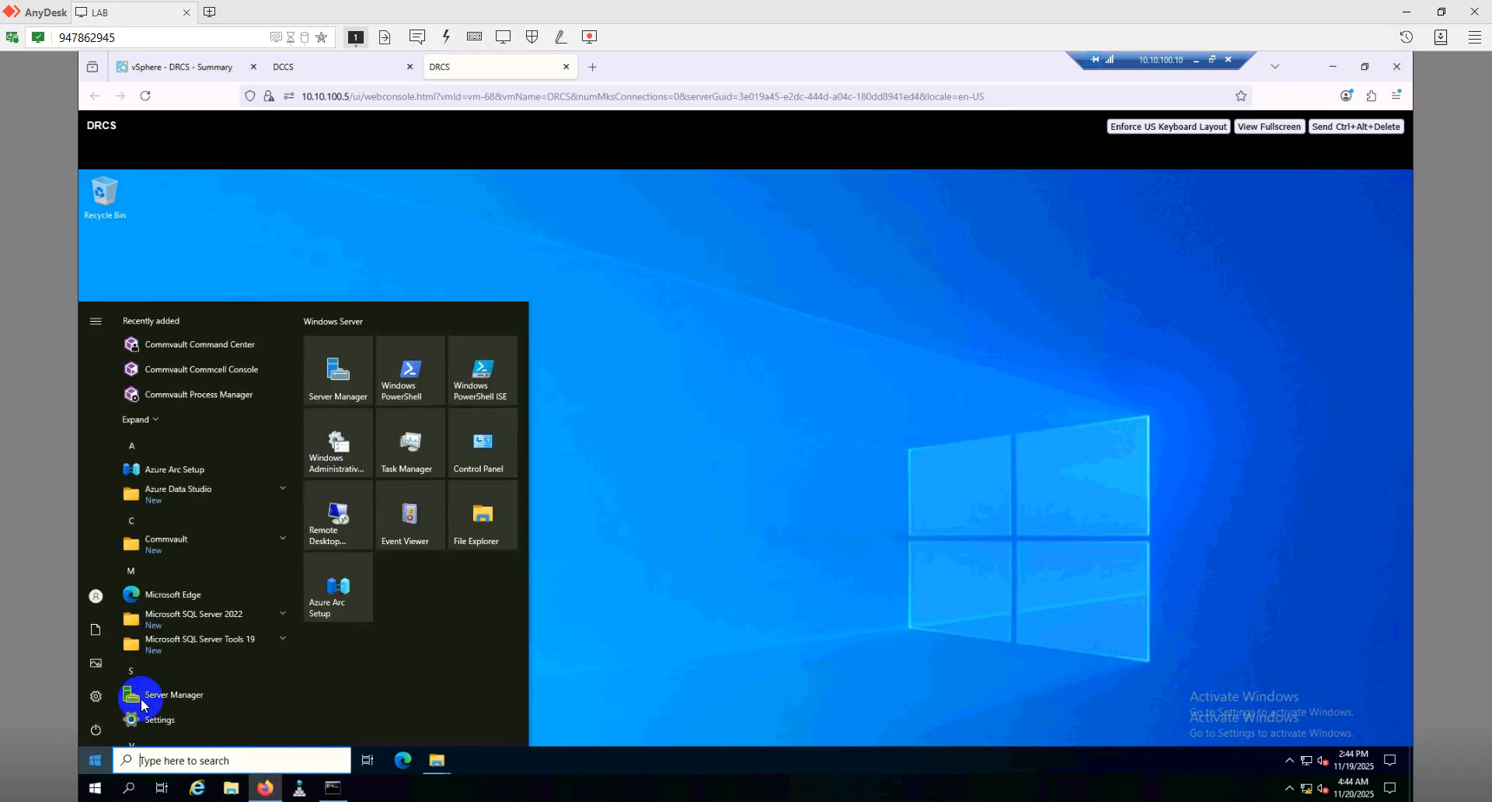
{"action": "left_click", "coordinate": [250, 538]}
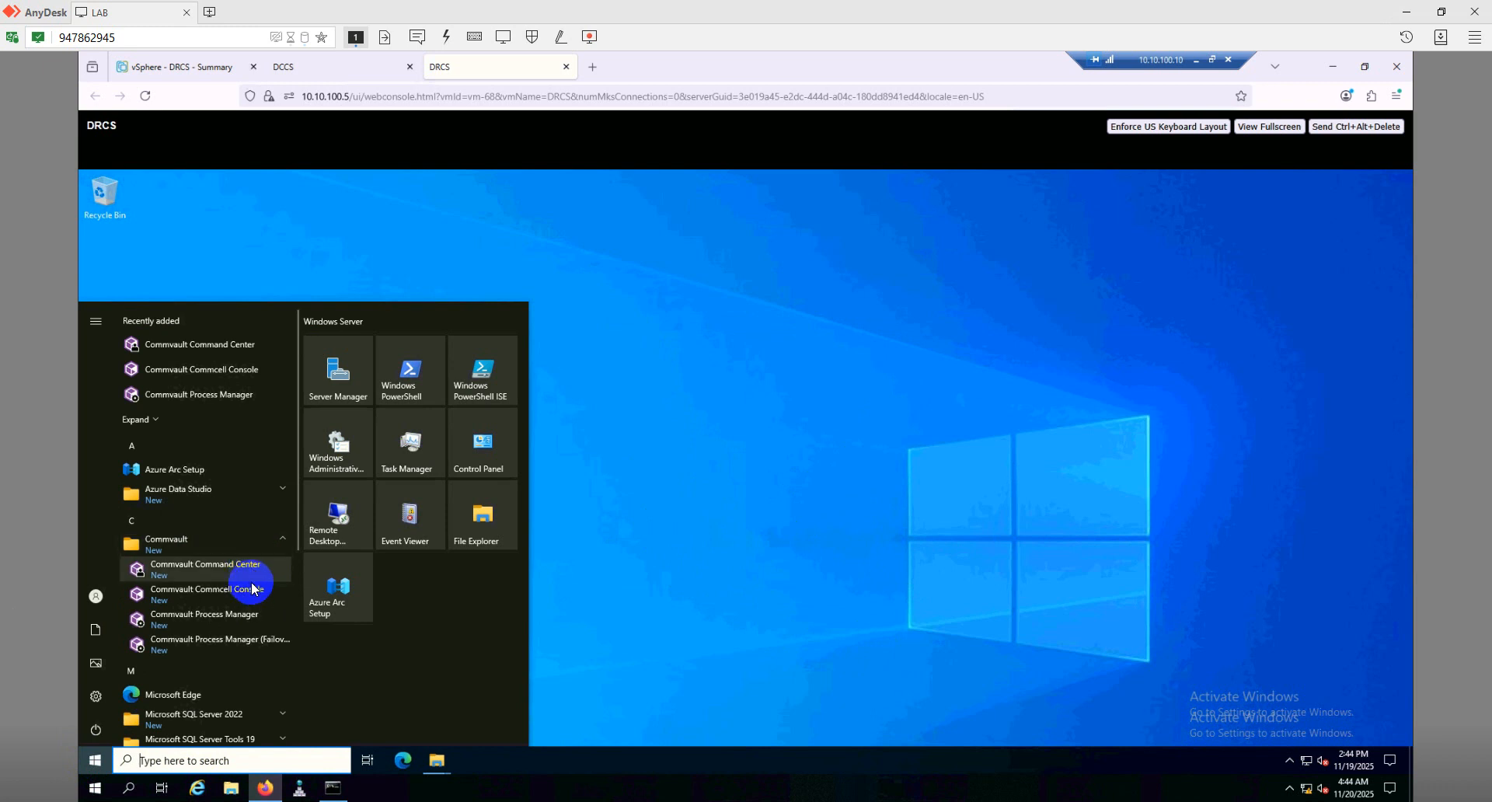
{"action": "left_click", "coordinate": [250, 618]}
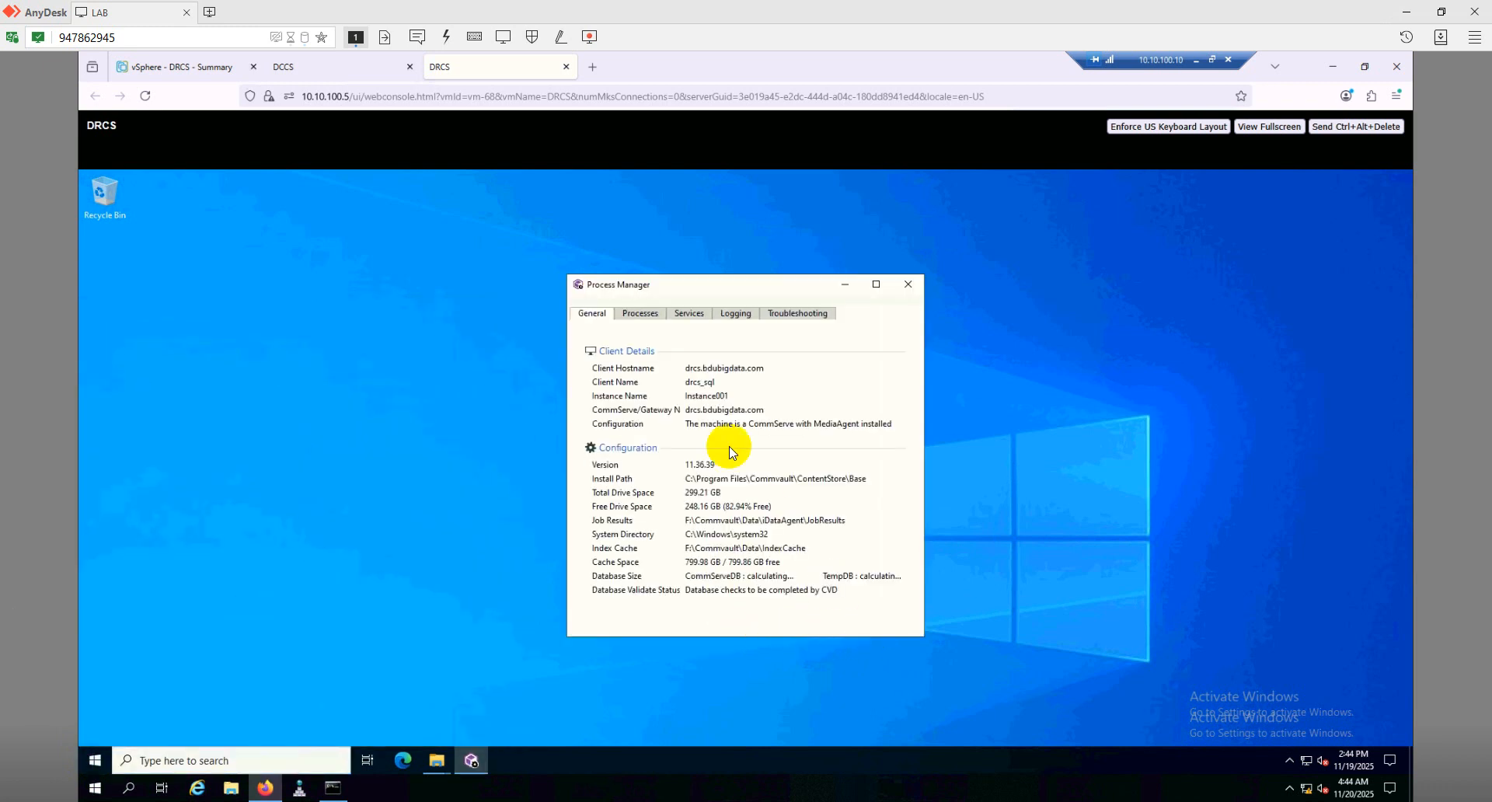
{"action": "left_click", "coordinate": [698, 316]}
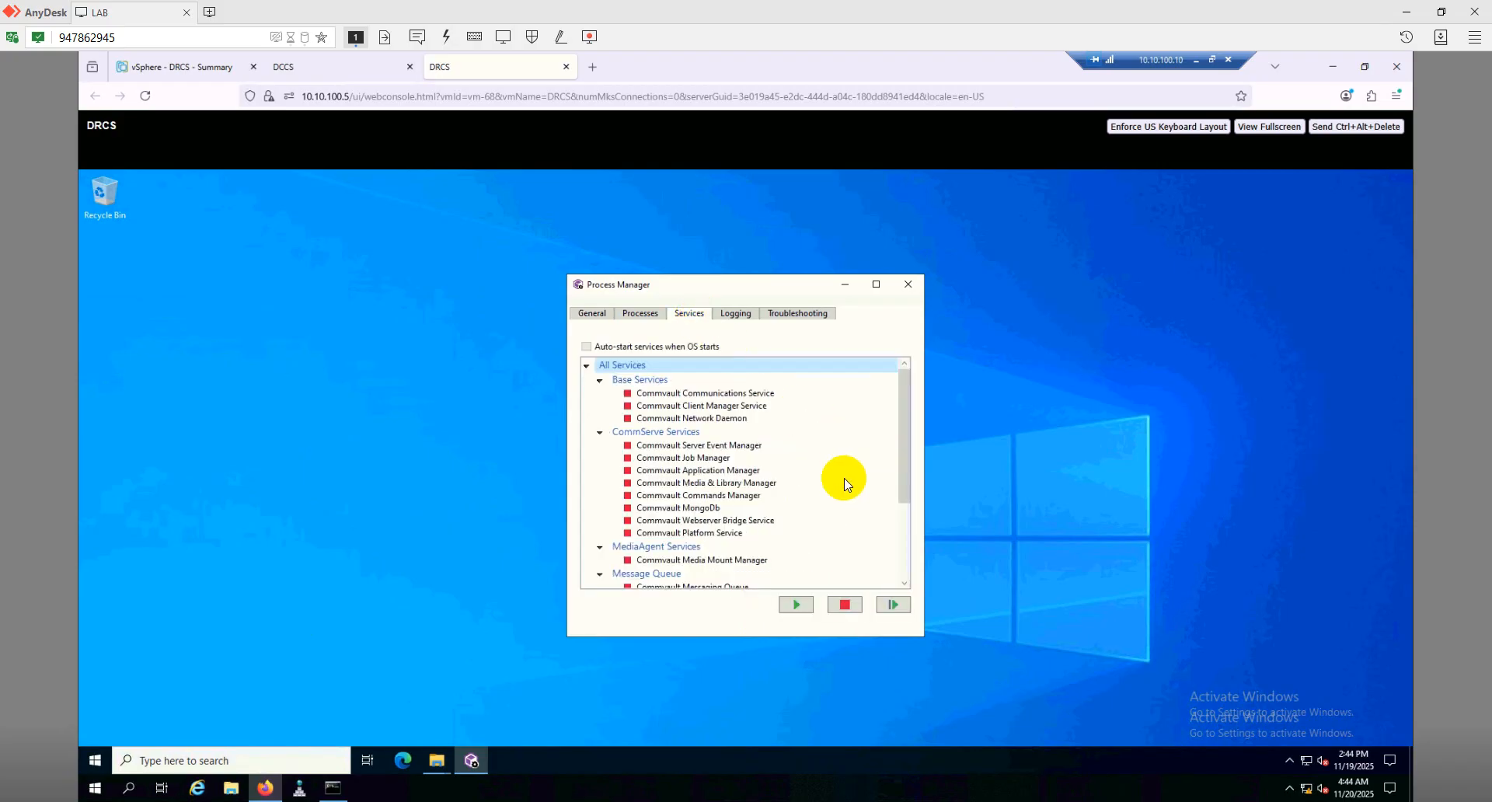
{"action": "scroll", "coordinate": [839, 501], "scroll_direction": "down", "scroll_amount": 4}
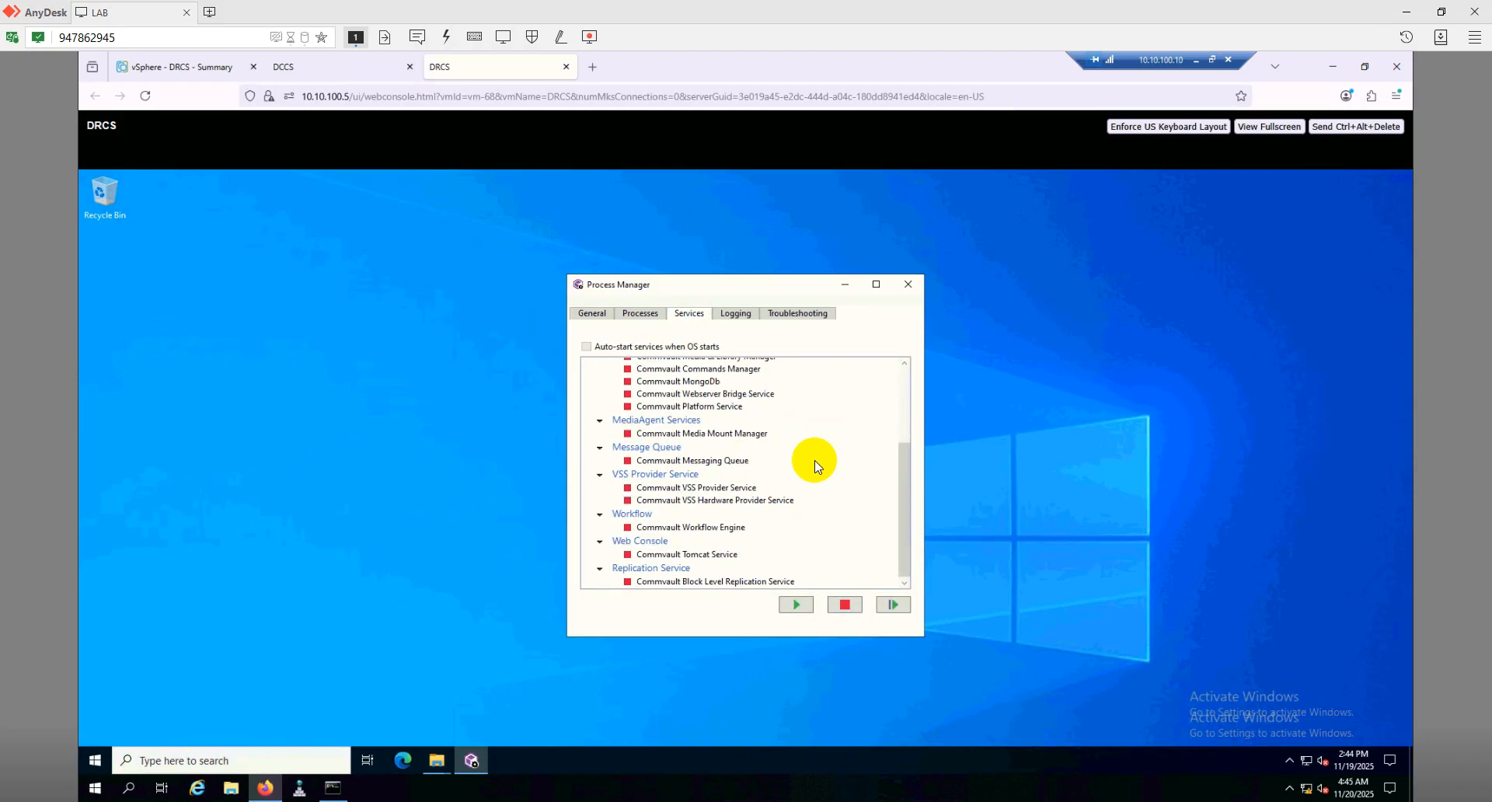
{"action": "scroll", "coordinate": [815, 460], "scroll_direction": "up", "scroll_amount": 5}
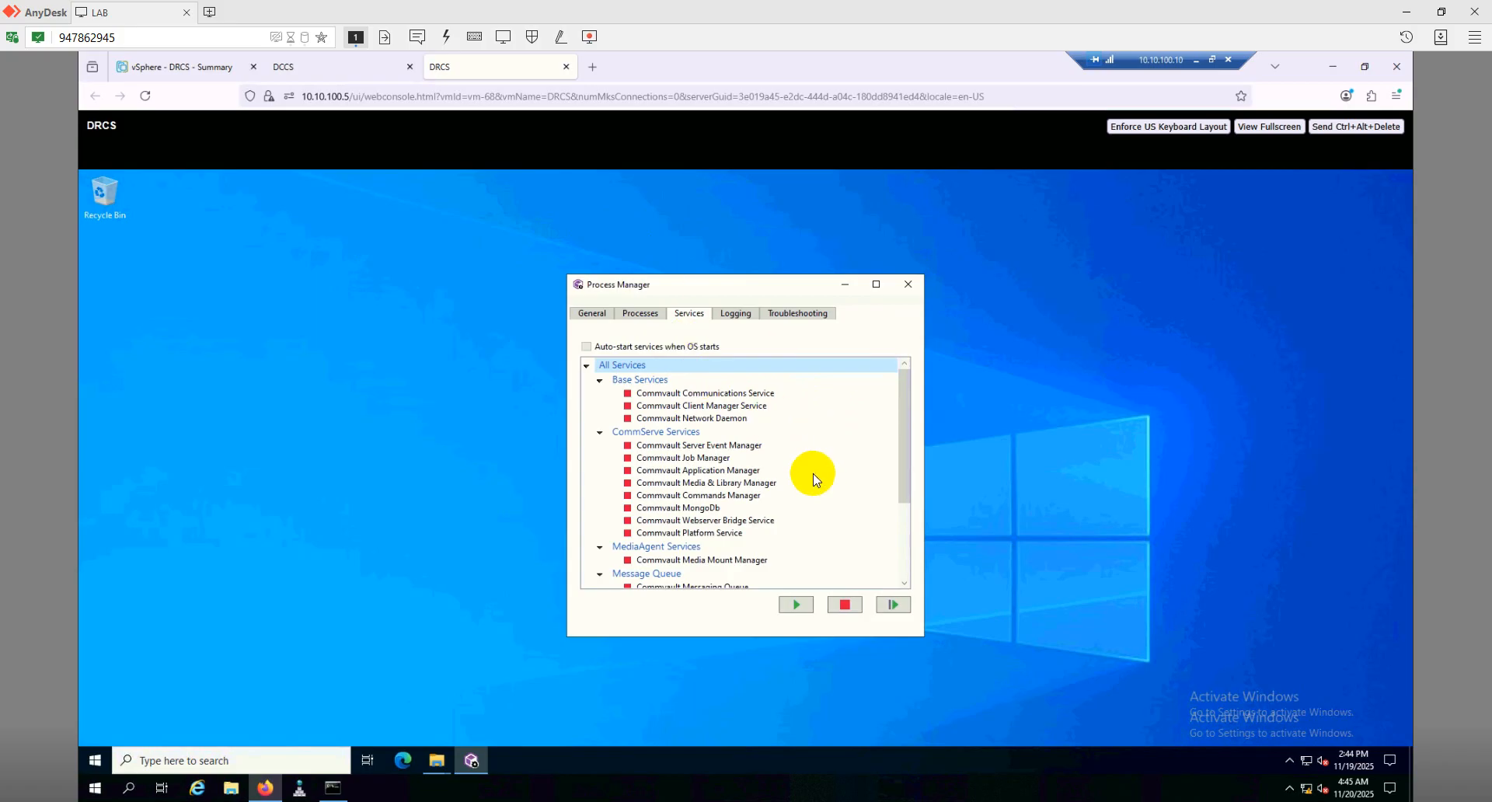
{"action": "left_click", "coordinate": [93, 765]}
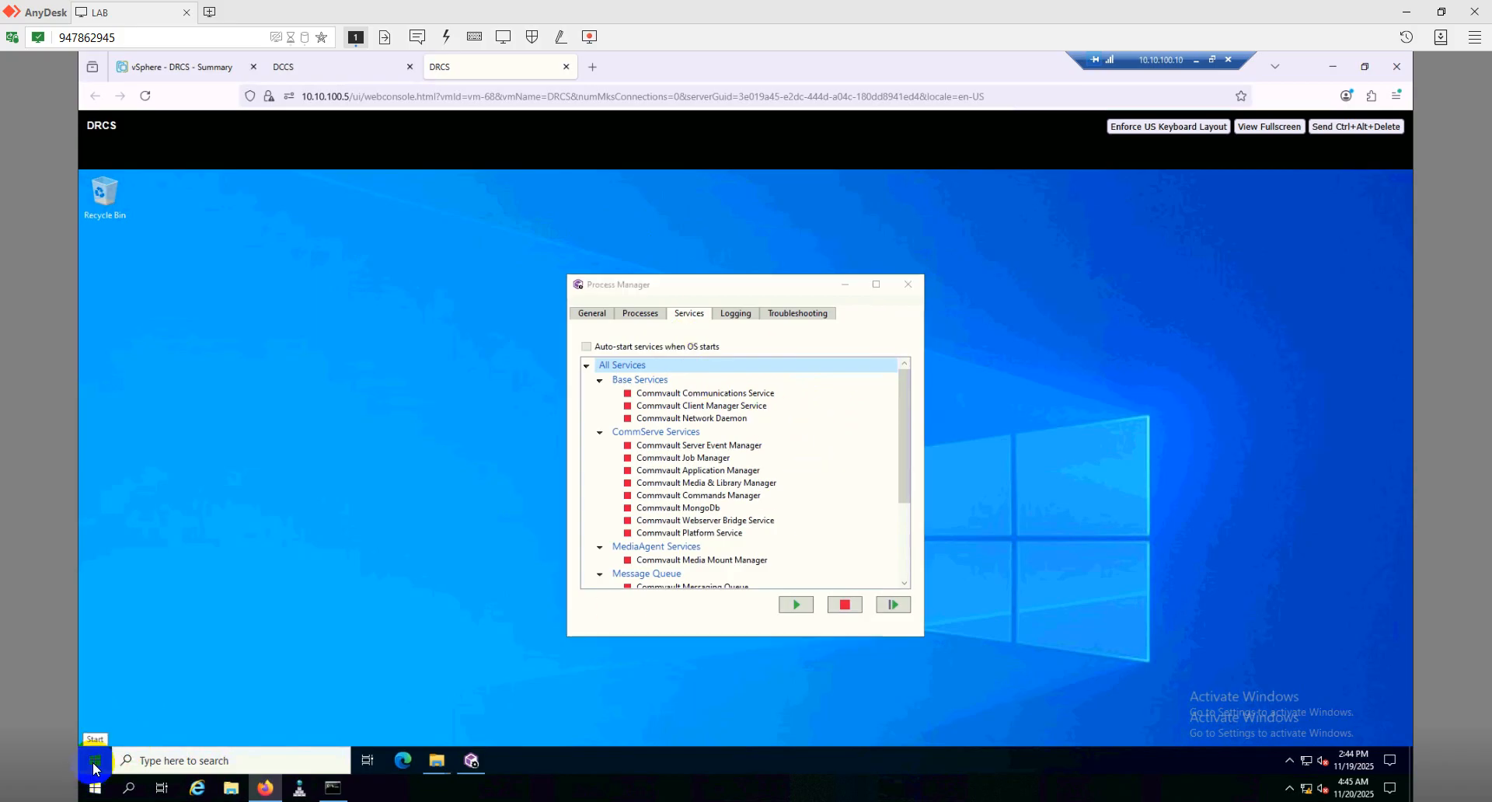
{"action": "left_click", "coordinate": [221, 546]}
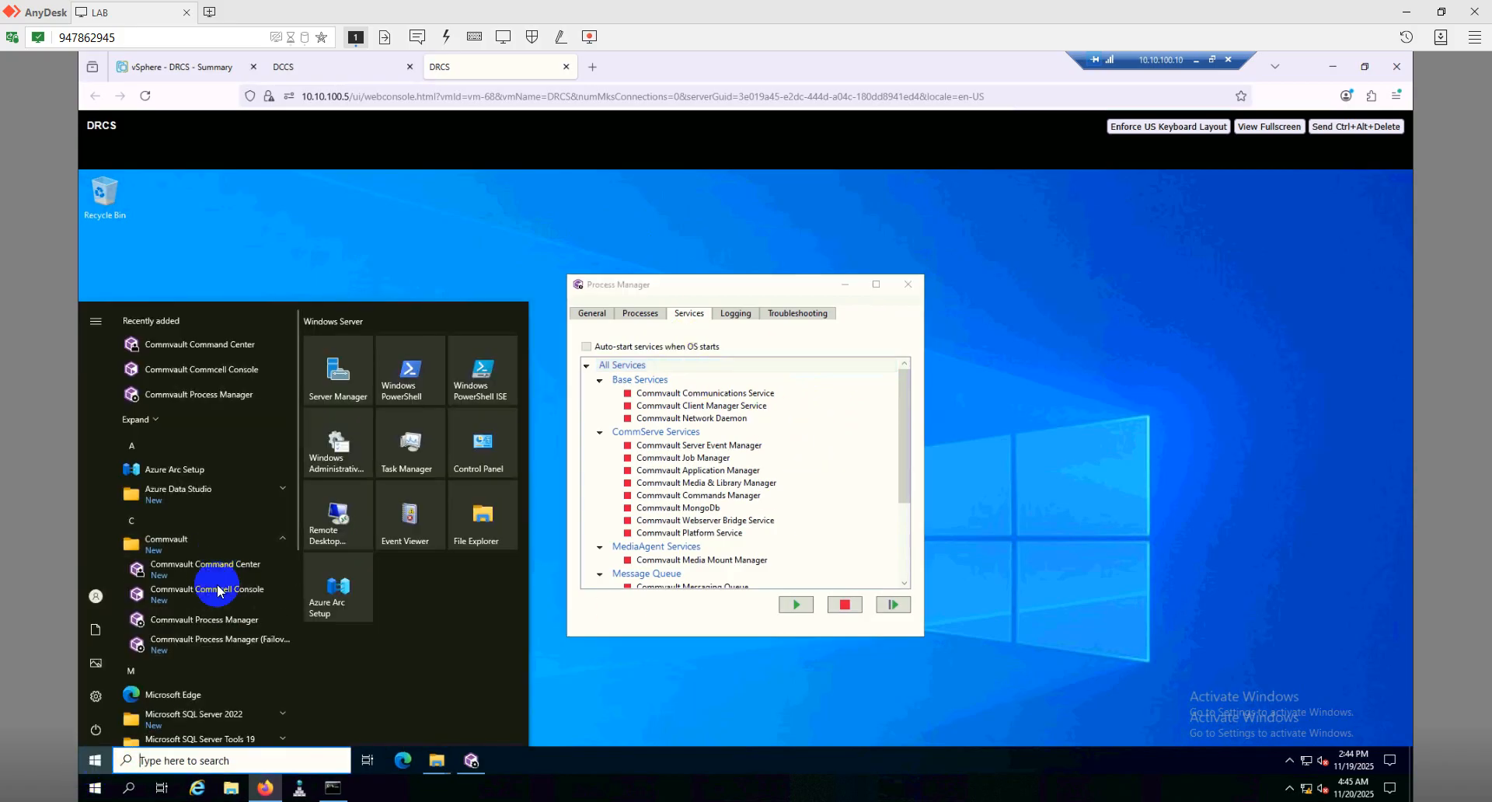
Launch Commvault Process Manager (Failover) and view the Instance002 services for client drcs
{"action": "left_click", "coordinate": [222, 646]}
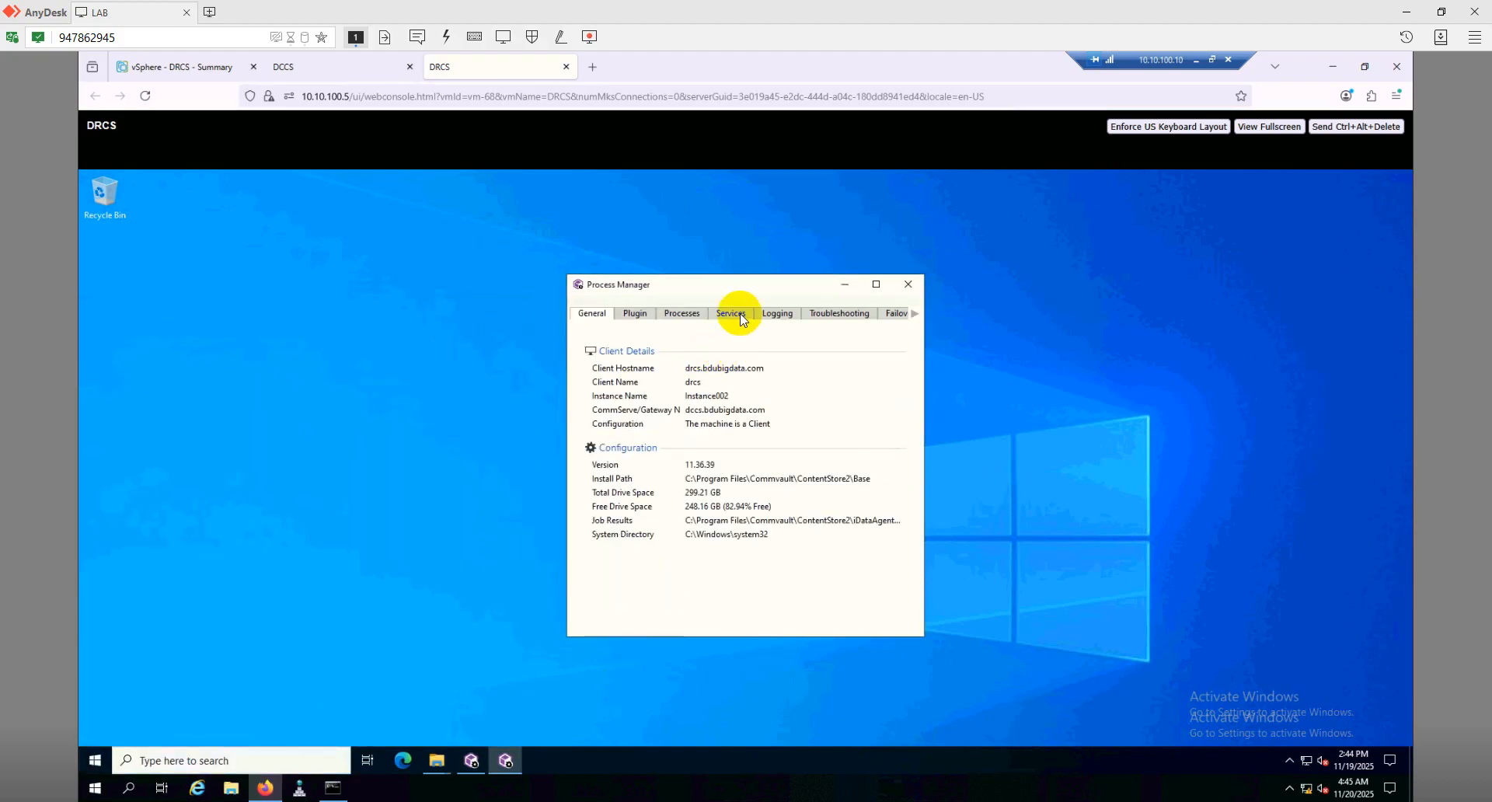
{"action": "left_click", "coordinate": [726, 313]}
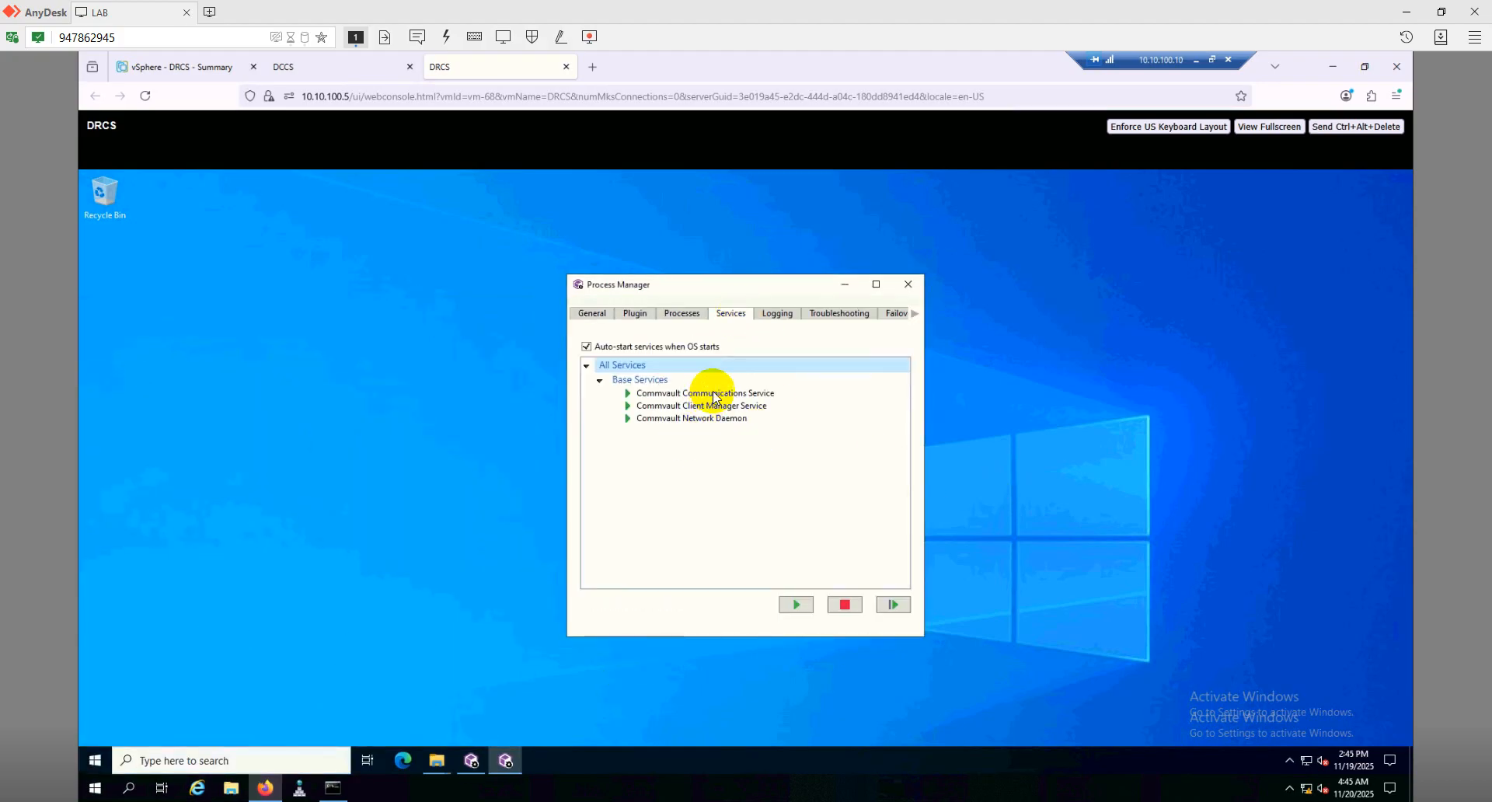
{"action": "mouse_move", "coordinate": [711, 394]}
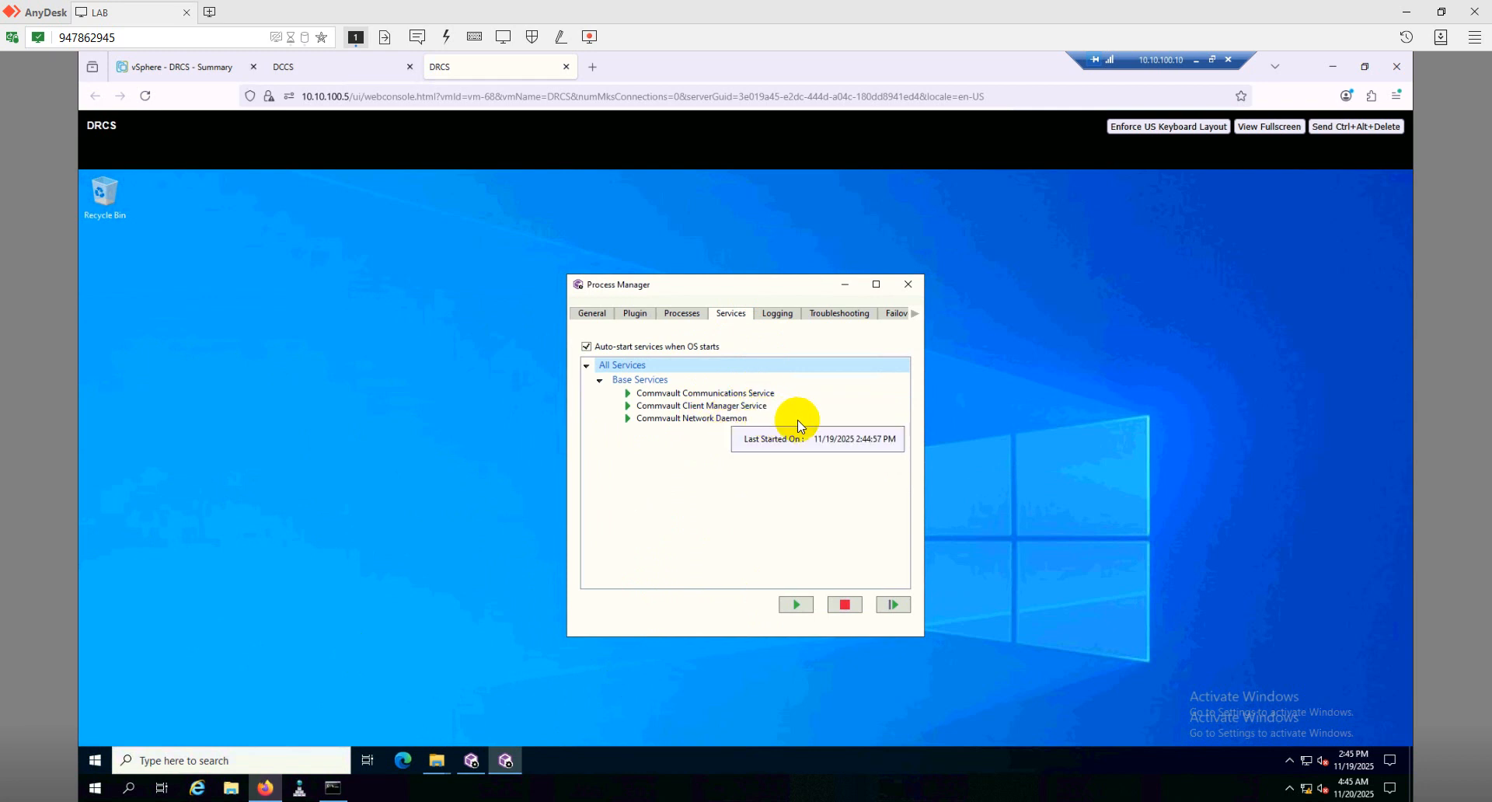